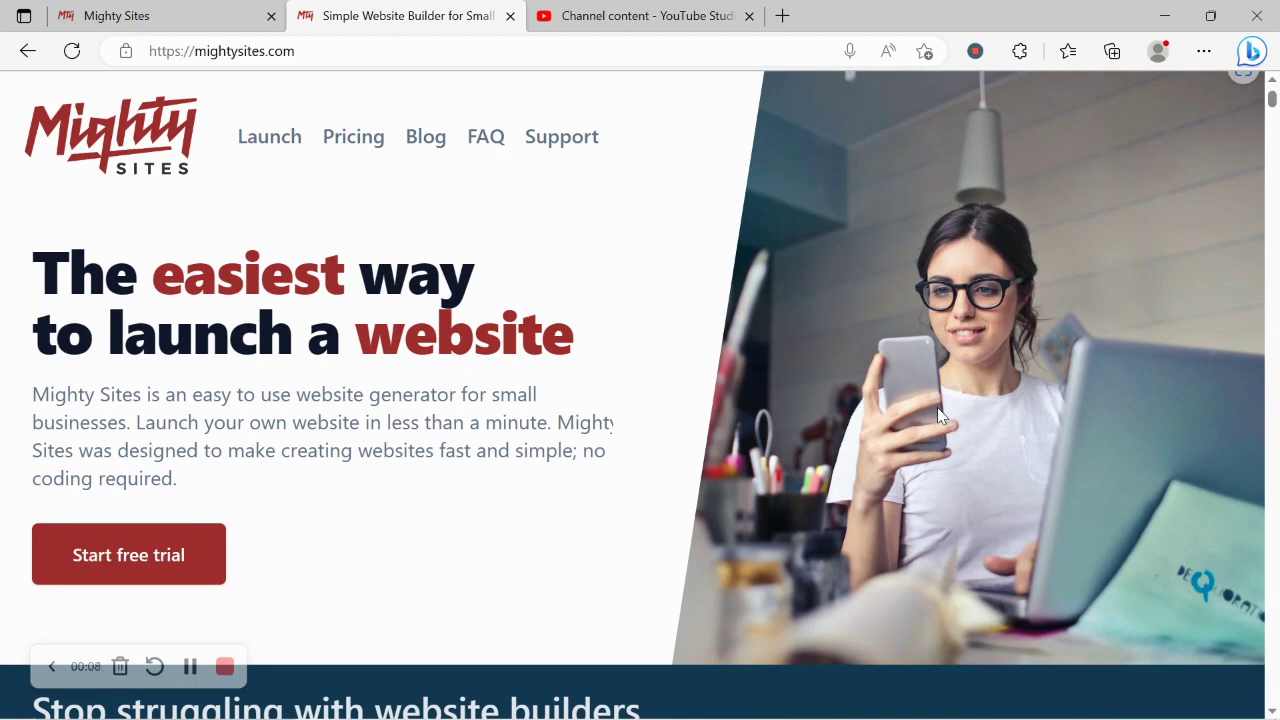
# Scroll down the Mighty Sites page to the heading about one-page websites and highlight it
pyautogui.scroll(-1, 938, 409)
pyautogui.scroll(-1, 938, 409)
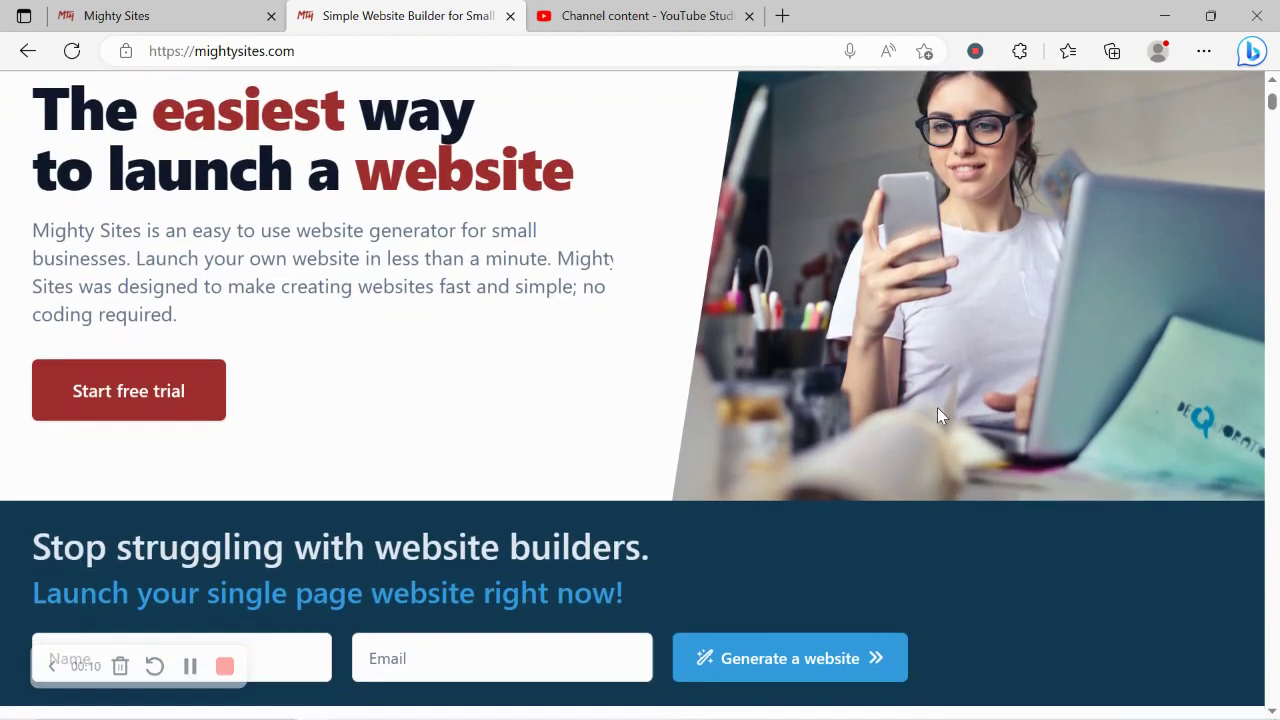
pyautogui.scroll(-2, 938, 409)
pyautogui.scroll(-1, 938, 409)
pyautogui.scroll(-2, 938, 409)
pyautogui.scroll(-1, 938, 409)
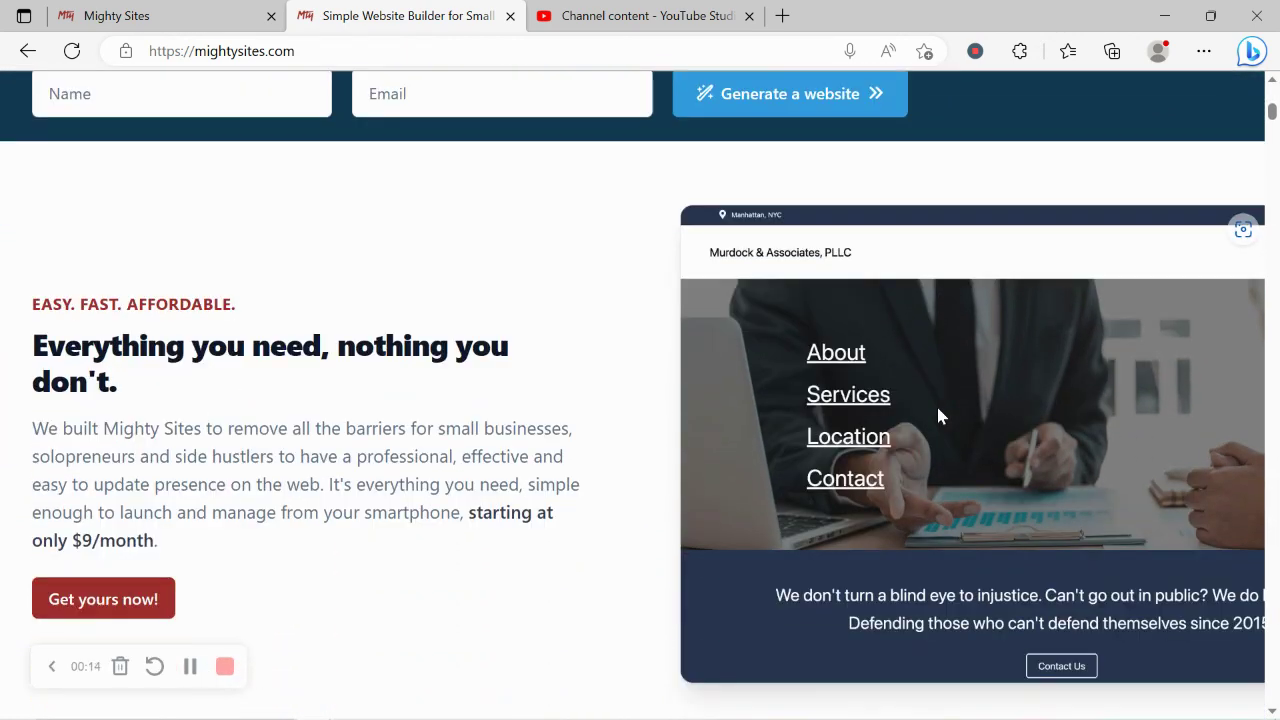
pyautogui.scroll(-1, 938, 409)
pyautogui.scroll(-1, 938, 409)
pyautogui.scroll(-1, 938, 409)
pyautogui.scroll(-1, 938, 409)
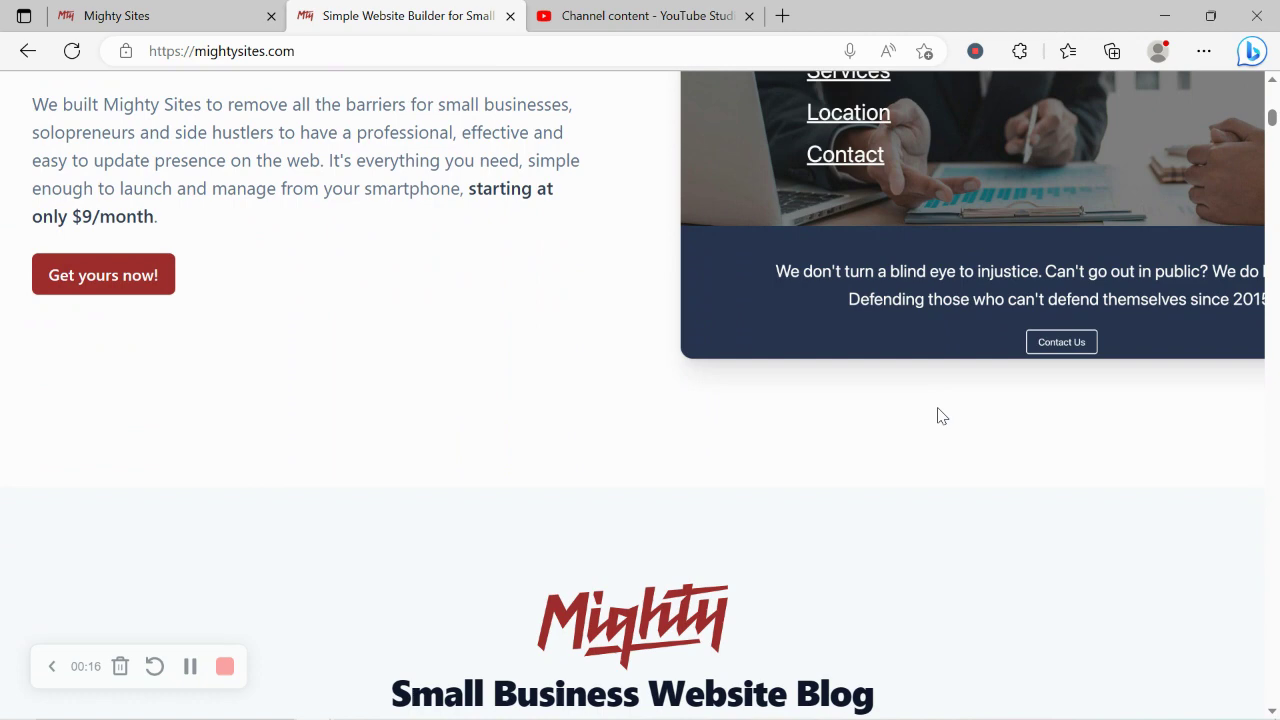
pyautogui.scroll(-2, 940, 414)
pyautogui.scroll(-1, 940, 414)
pyautogui.scroll(-1, 940, 414)
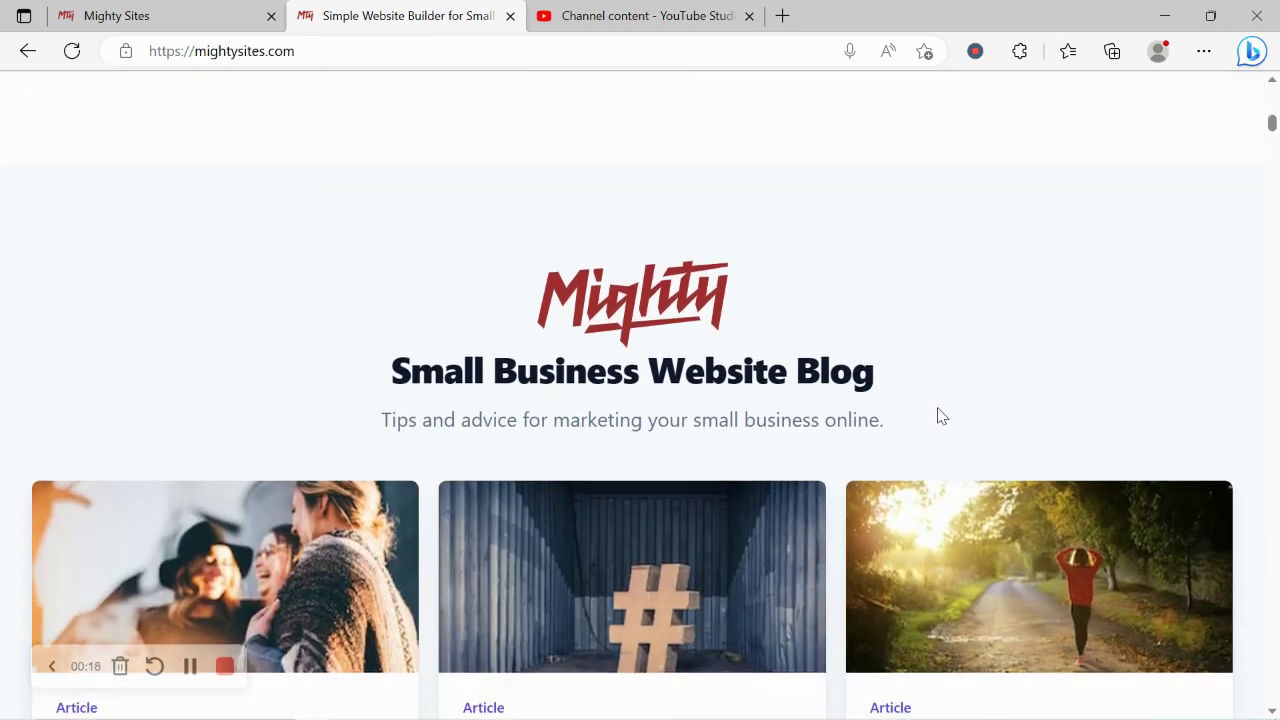
pyautogui.scroll(-1, 940, 416)
pyautogui.scroll(-2, 940, 416)
pyautogui.scroll(-1, 940, 416)
pyautogui.scroll(-2, 938, 416)
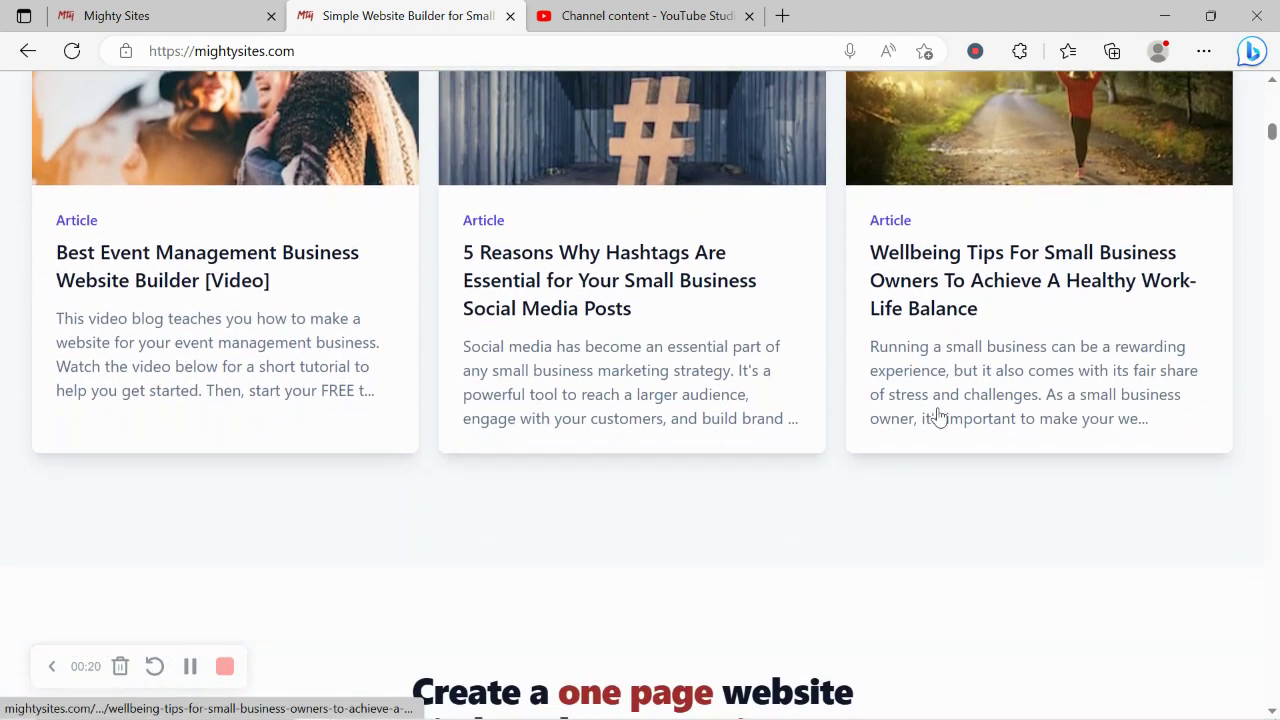
pyautogui.scroll(-1, 938, 416)
pyautogui.scroll(-1, 938, 416)
pyautogui.scroll(-1, 938, 416)
pyautogui.scroll(-1, 940, 416)
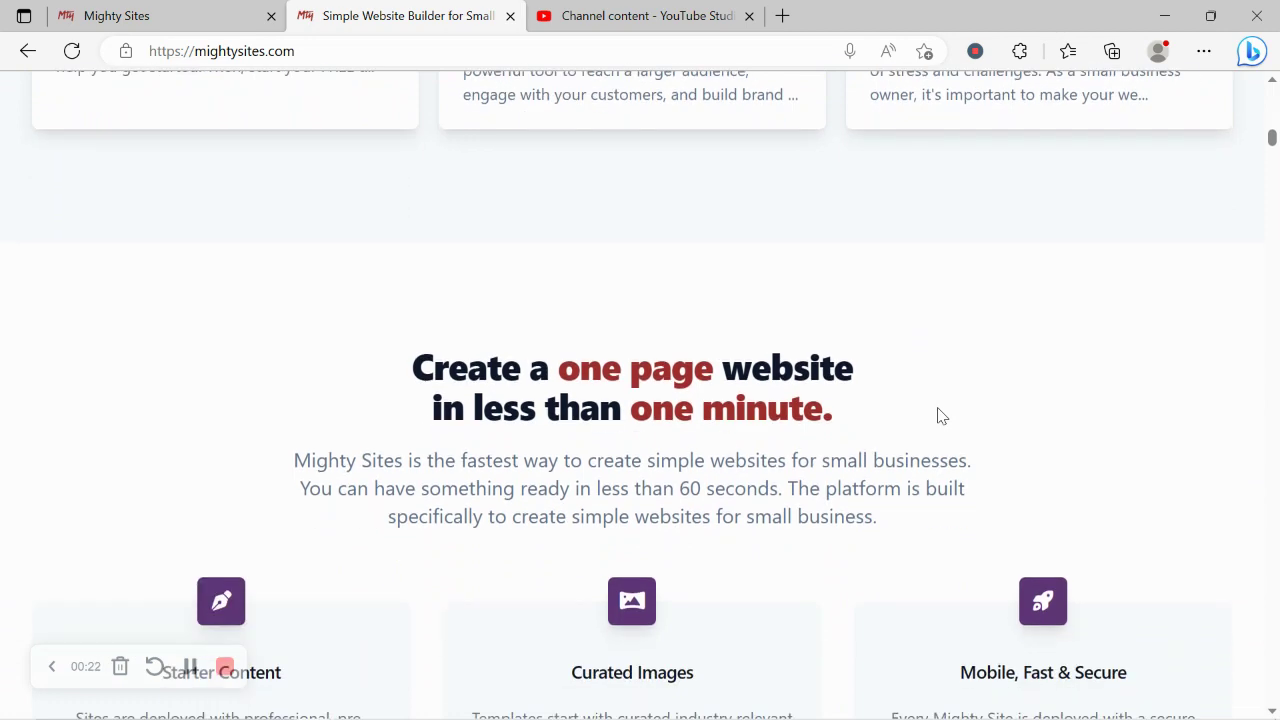
pyautogui.moveTo(416, 360); pyautogui.dragTo(898, 413)
pyautogui.click(607, 447)
# Scroll further and highlight the instant templates heading
pyautogui.scroll(-2, 607, 447)
pyautogui.scroll(-2, 607, 447)
pyautogui.scroll(-2, 607, 445)
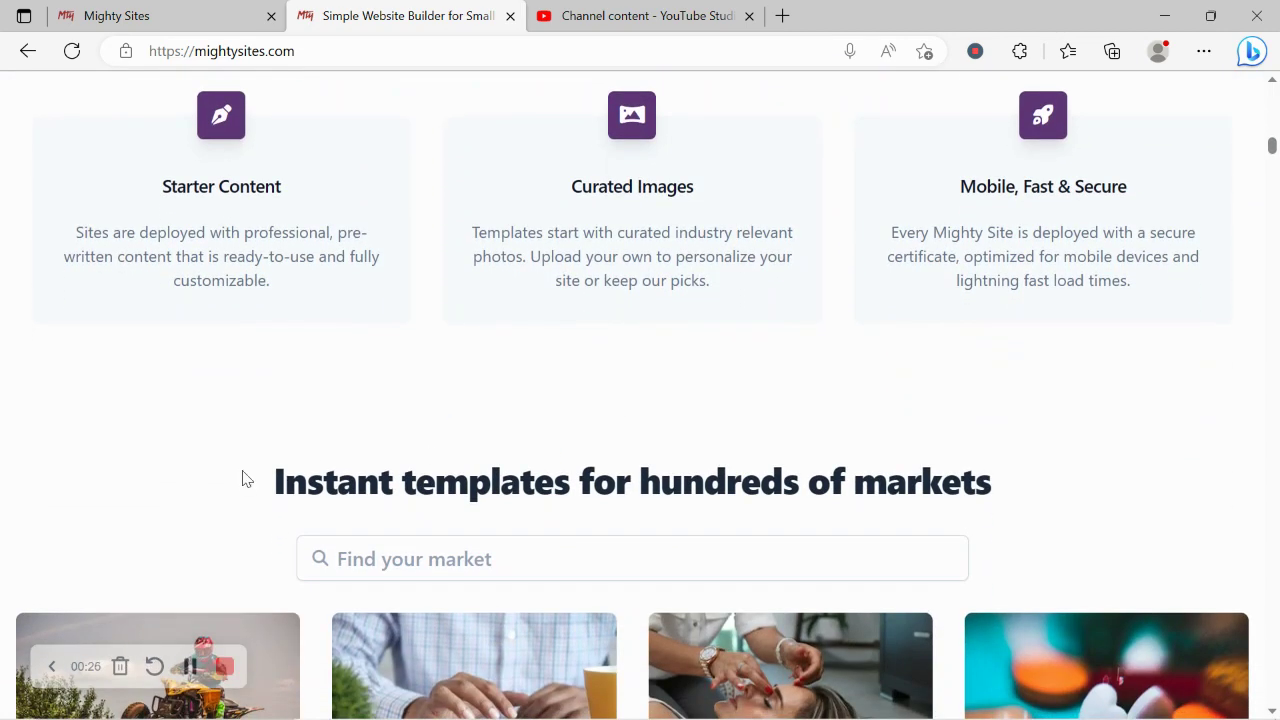
pyautogui.moveTo(242, 478); pyautogui.dragTo(1092, 466)
pyautogui.click(600, 363)
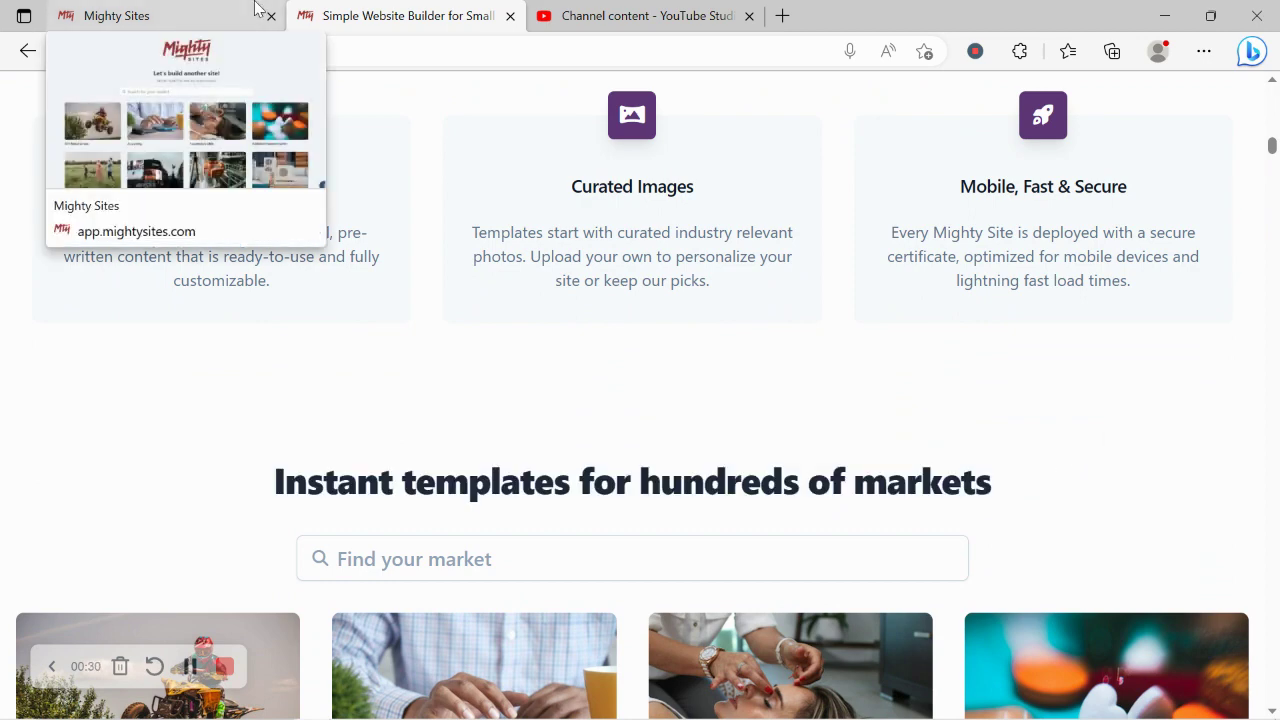
# Switch to the app.mightysites.com tab and browse the list of market templates
pyautogui.click(255, 8)
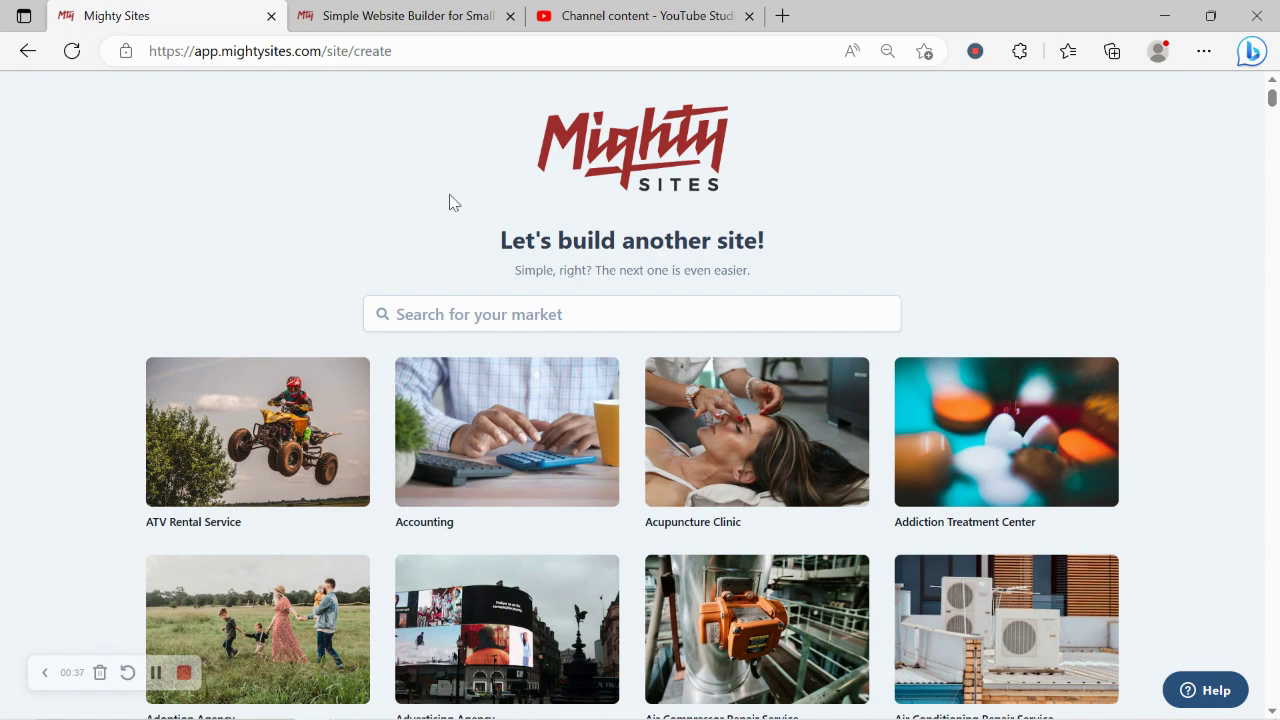
pyautogui.scroll(-2, 252, 202)
pyautogui.scroll(-1, 250, 200)
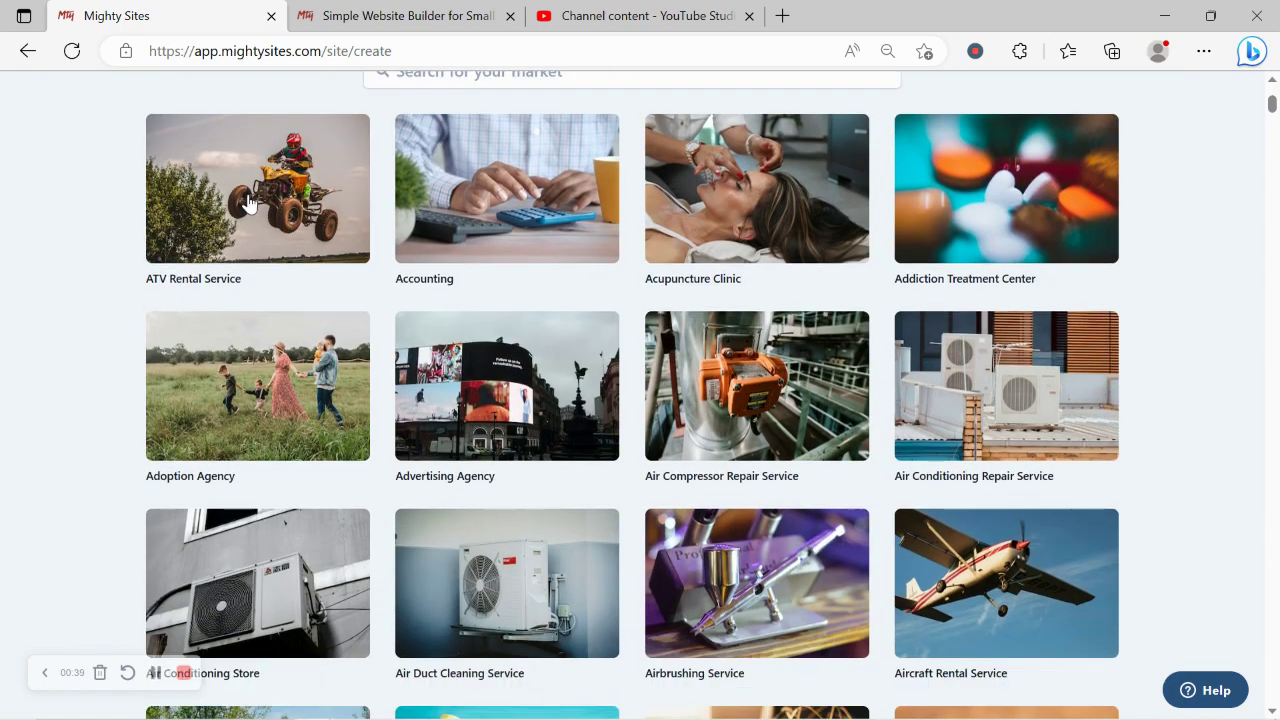
pyautogui.scroll(-1, 250, 200)
pyautogui.scroll(-1, 250, 204)
pyautogui.scroll(-2, 250, 204)
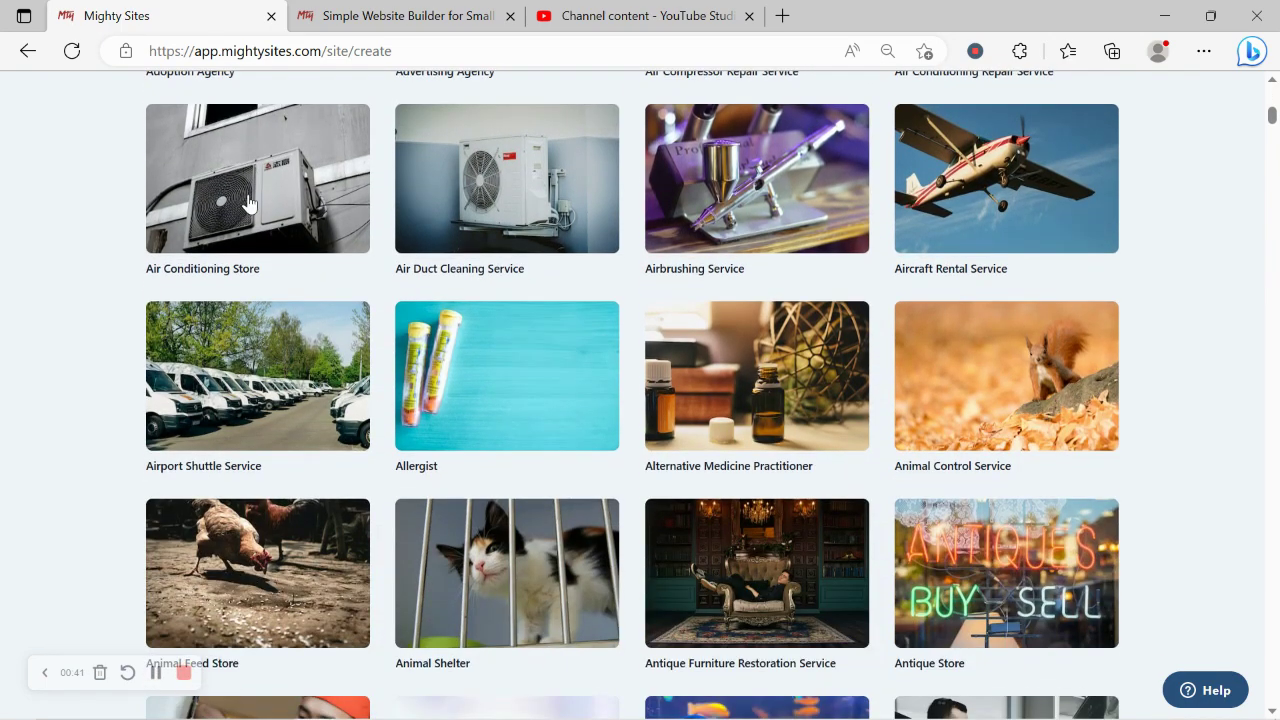
pyautogui.scroll(-1, 249, 203)
pyautogui.scroll(-2, 249, 203)
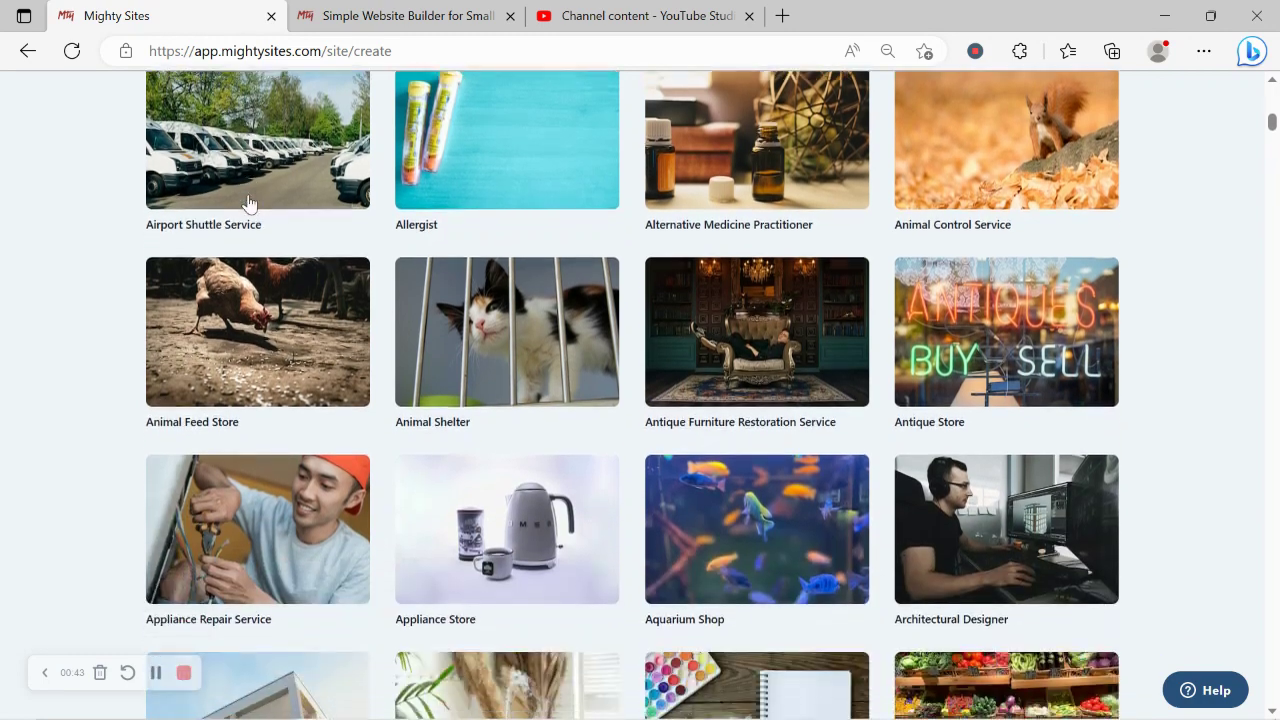
pyautogui.scroll(-1, 249, 203)
pyautogui.scroll(-2, 249, 203)
pyautogui.scroll(-1, 248, 201)
pyautogui.scroll(-2, 248, 201)
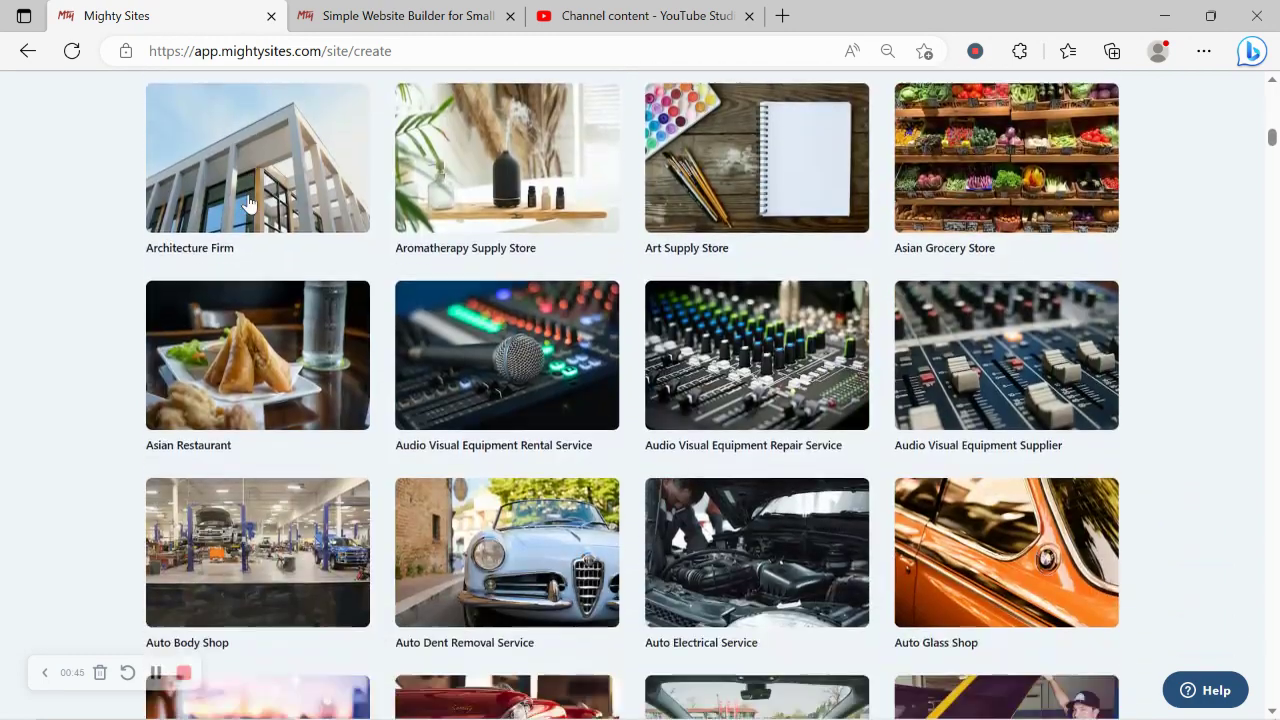
pyautogui.scroll(-1, 248, 202)
pyautogui.scroll(-1, 249, 203)
pyautogui.scroll(-1, 249, 203)
pyautogui.scroll(-1, 249, 203)
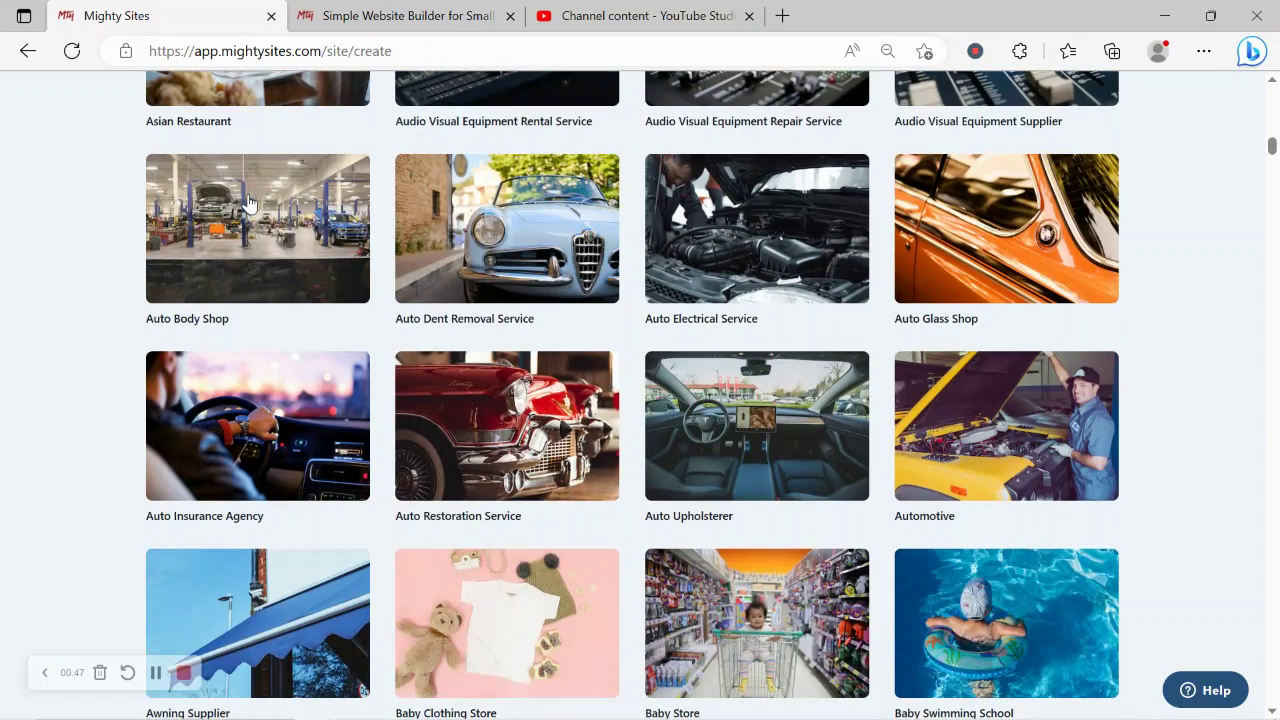
pyautogui.scroll(-1, 249, 203)
pyautogui.scroll(2, 249, 203)
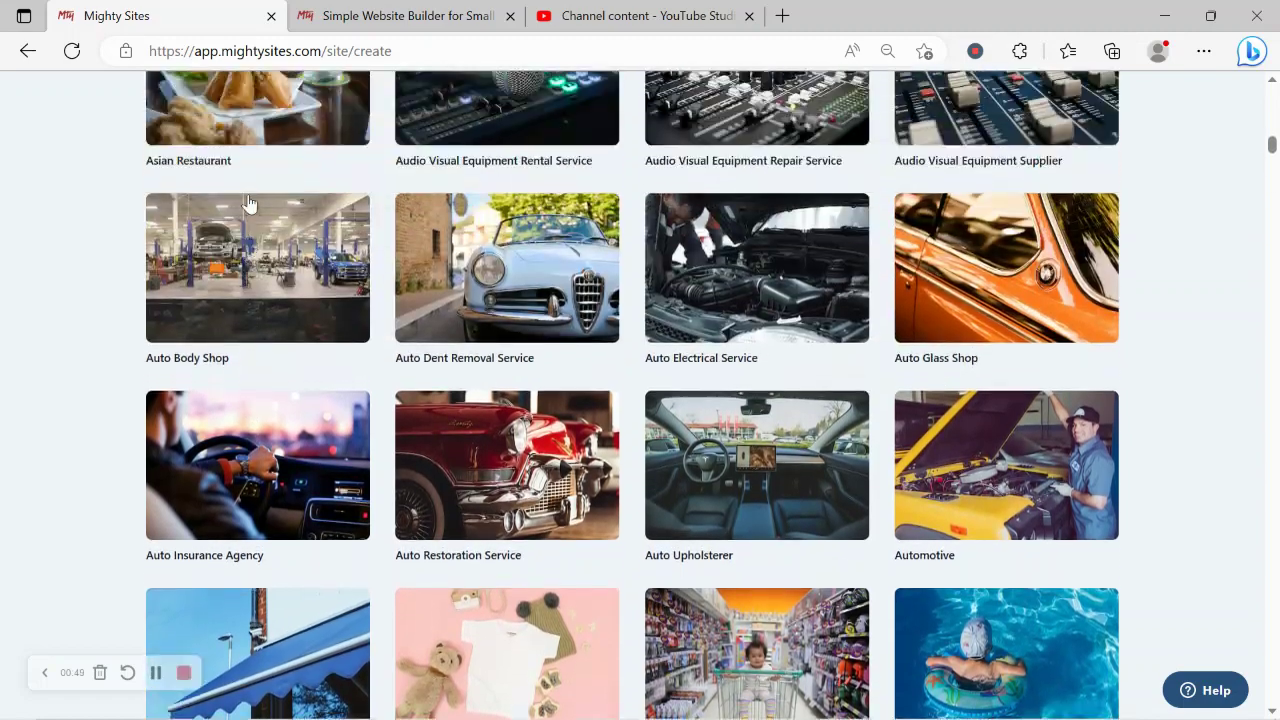
pyautogui.scroll(1, 249, 203)
pyautogui.scroll(5, 249, 203)
pyautogui.scroll(3, 249, 203)
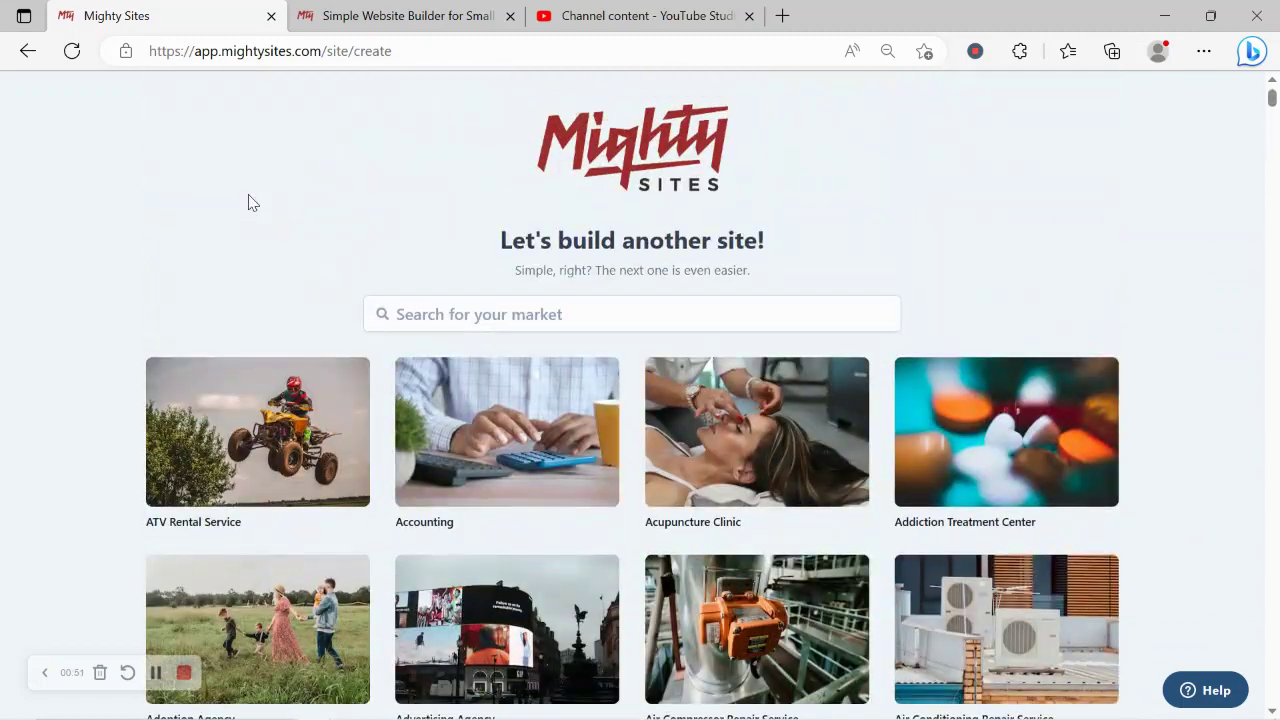
# Search the markets for 'grani' and choose the Granite Supplier template
pyautogui.click(469, 331)
pyautogui.write('gran')
pyautogui.press('BackSpace')
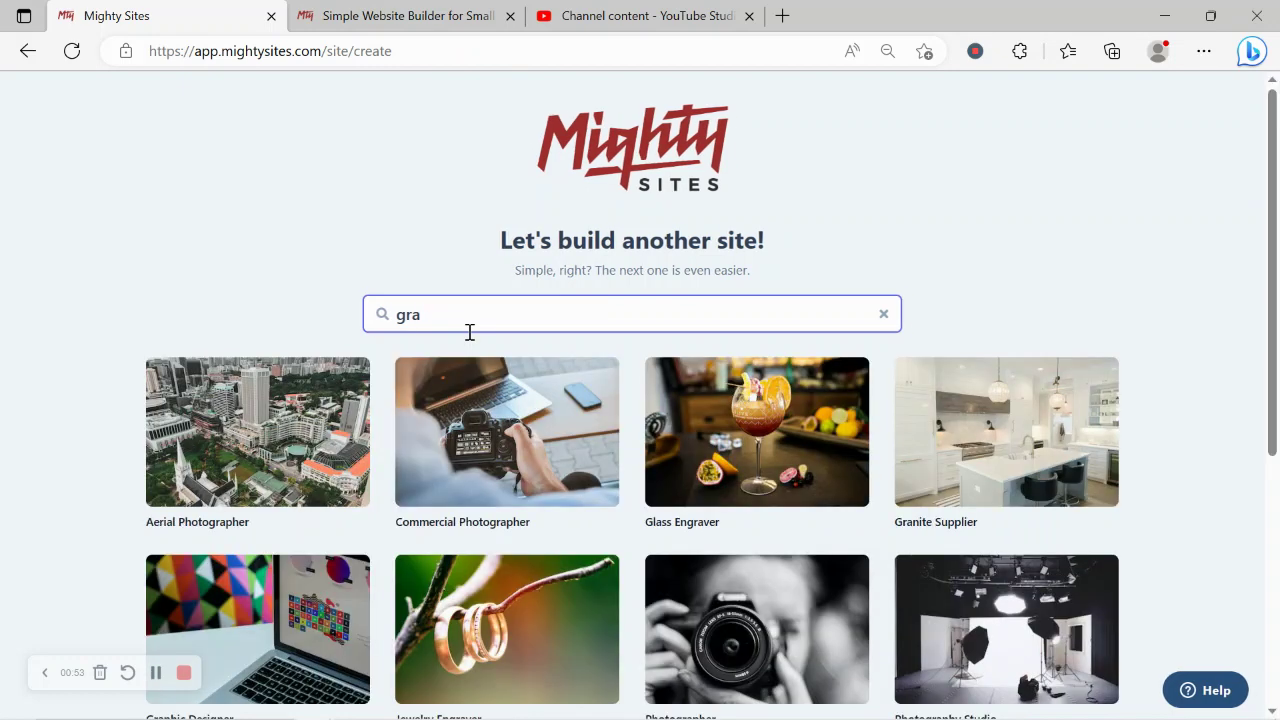
pyautogui.write('ni')
pyautogui.click(198, 463)
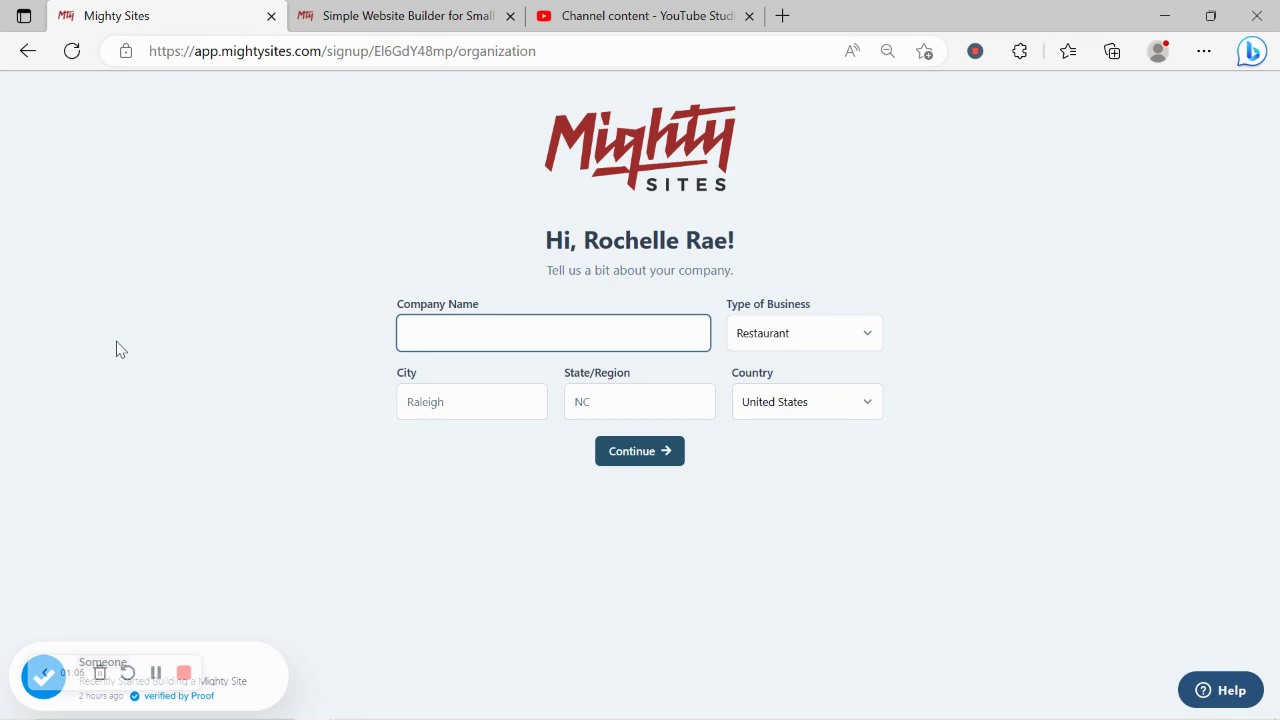
# Enter company name Rochelle's Granite Creations, city Denver and state Colorado
pyautogui.write('Ro')
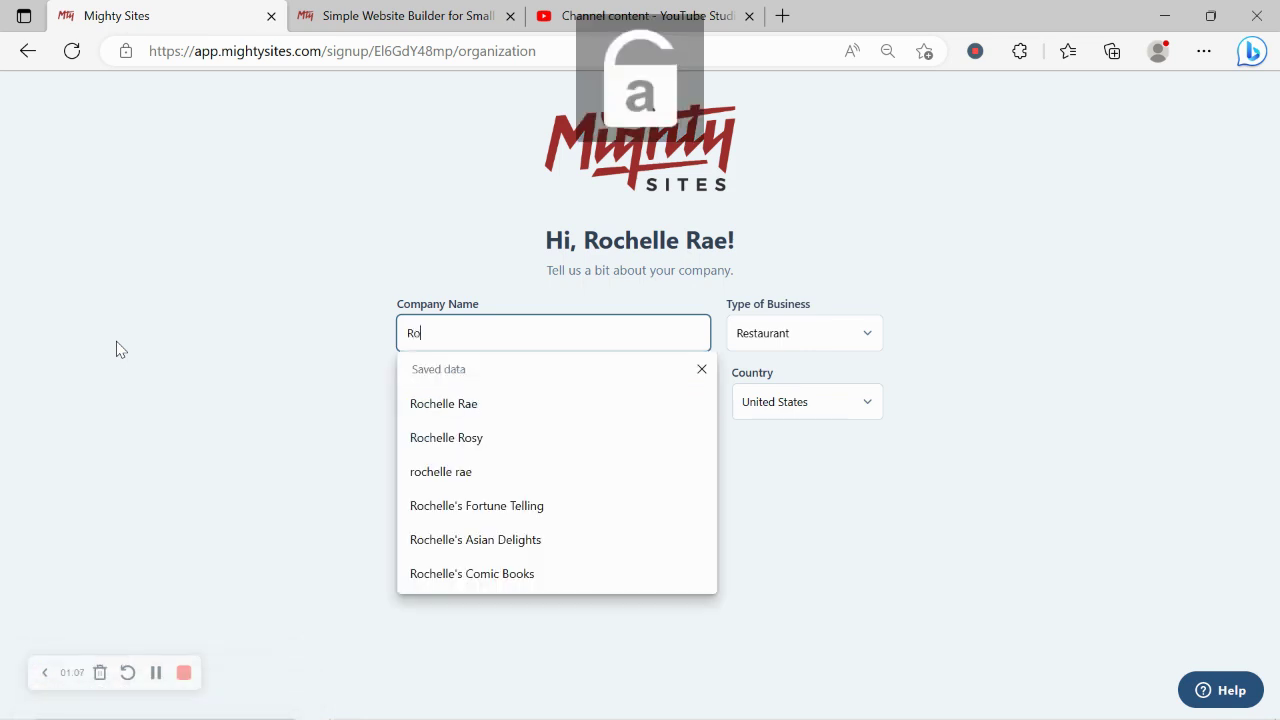
pyautogui.write("e's Granite ")
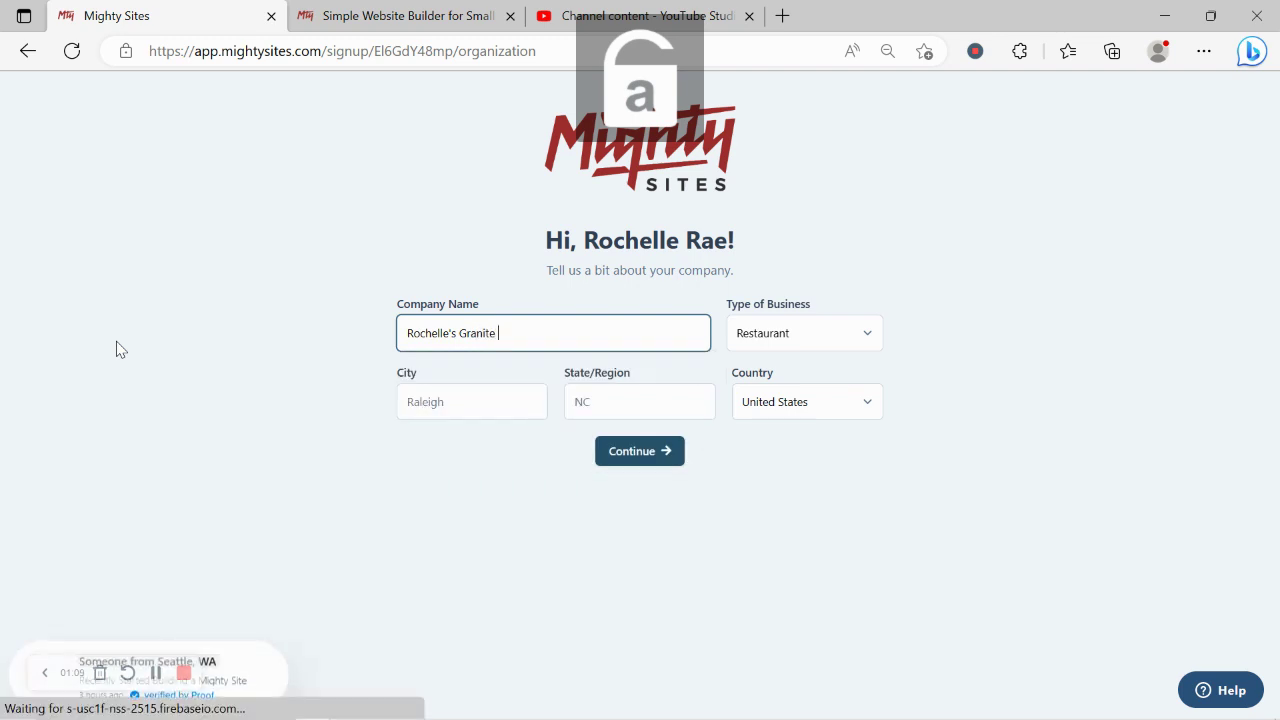
pyautogui.write('Creative')
pyautogui.press('BackSpace')
pyautogui.press('BackSpace')
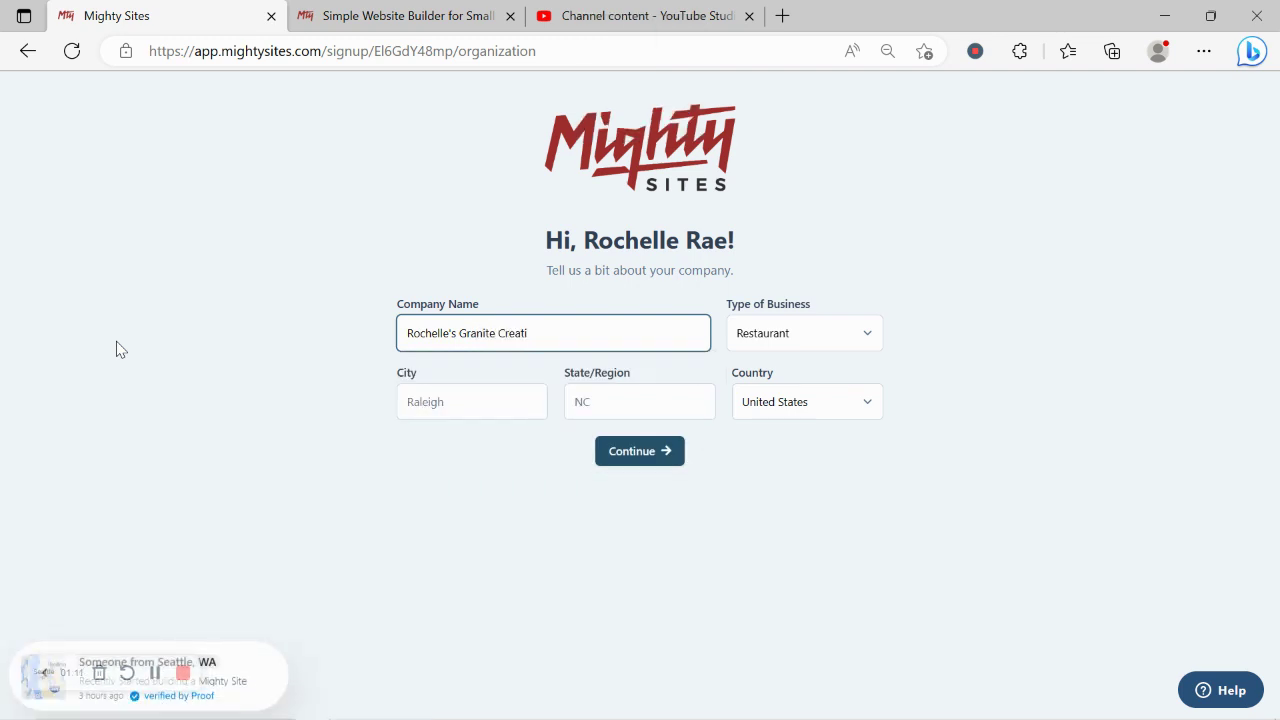
pyautogui.write('omsn')
pyautogui.click(514, 408)
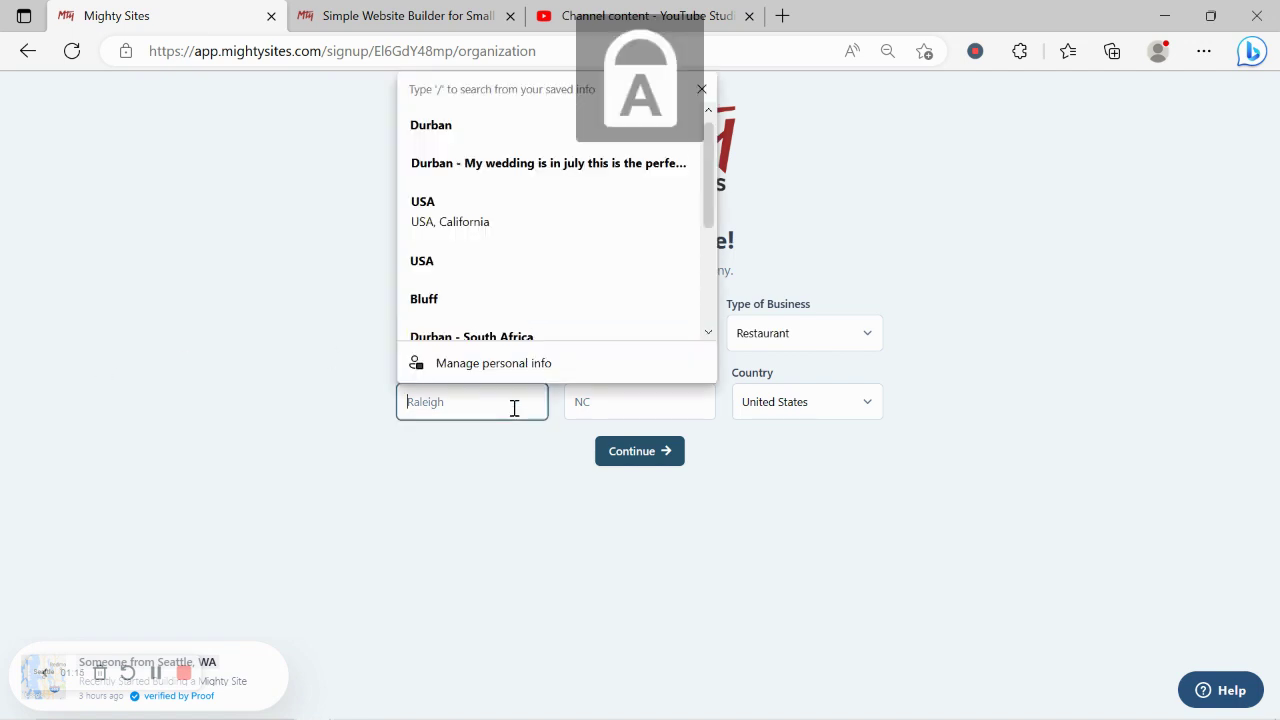
pyautogui.write('Denver')
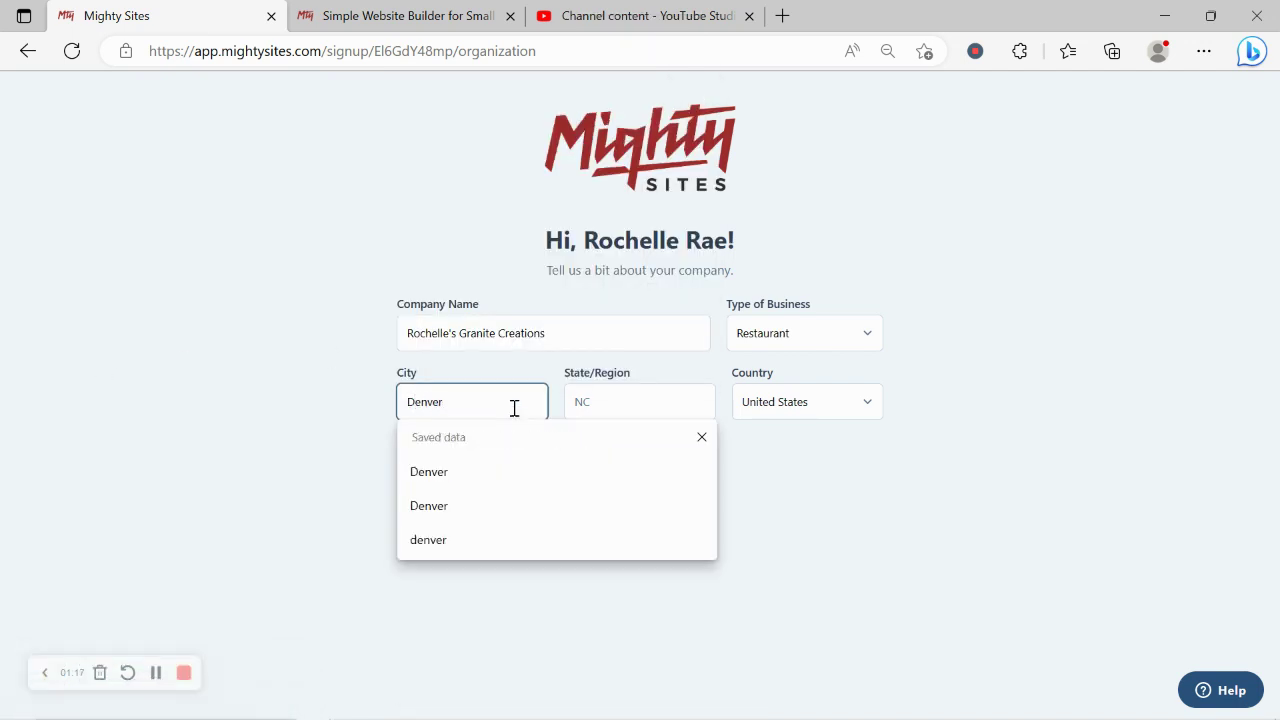
pyautogui.click(644, 392)
pyautogui.write('Co')
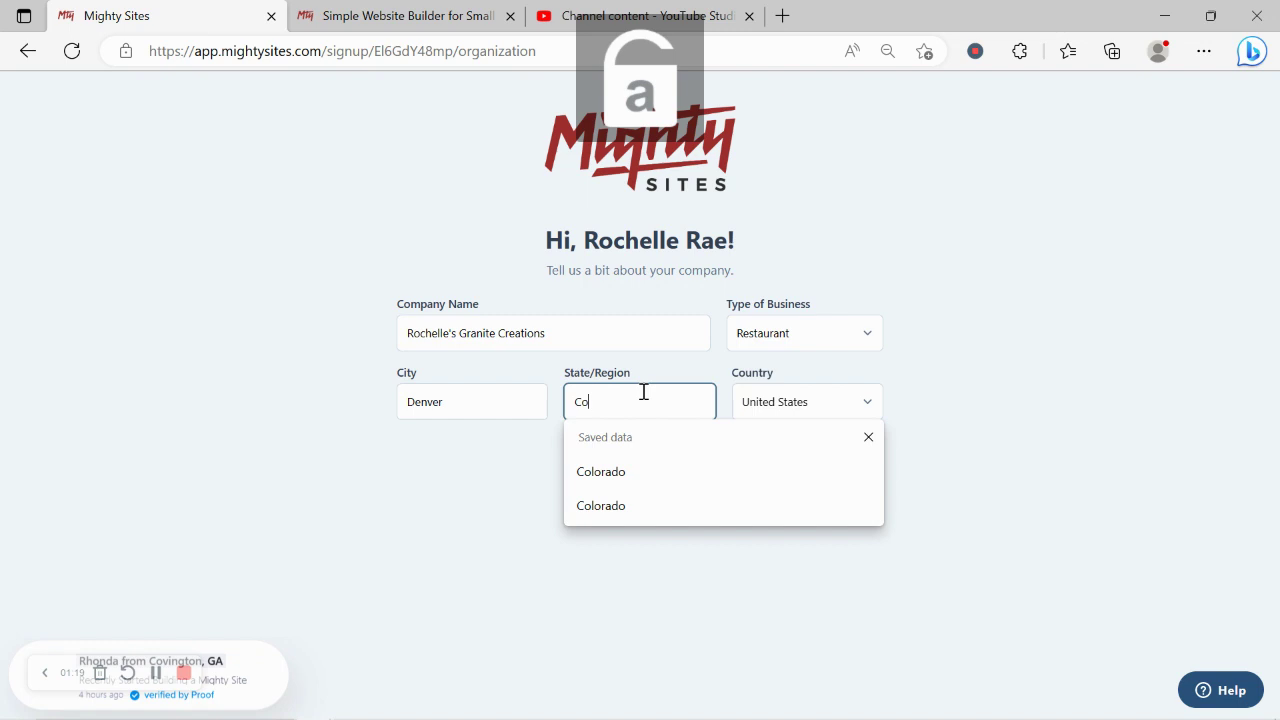
pyautogui.write('lorado')
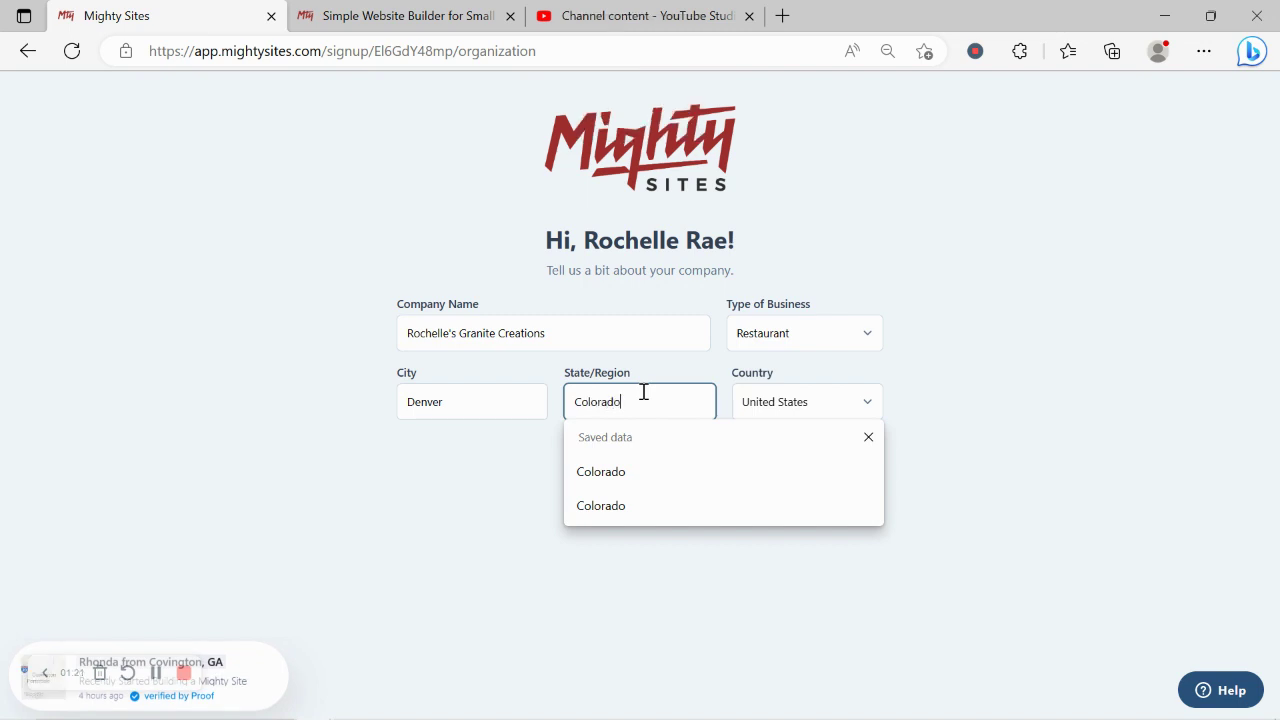
# Set the business type to Service and submit the company details
pyautogui.click(788, 335)
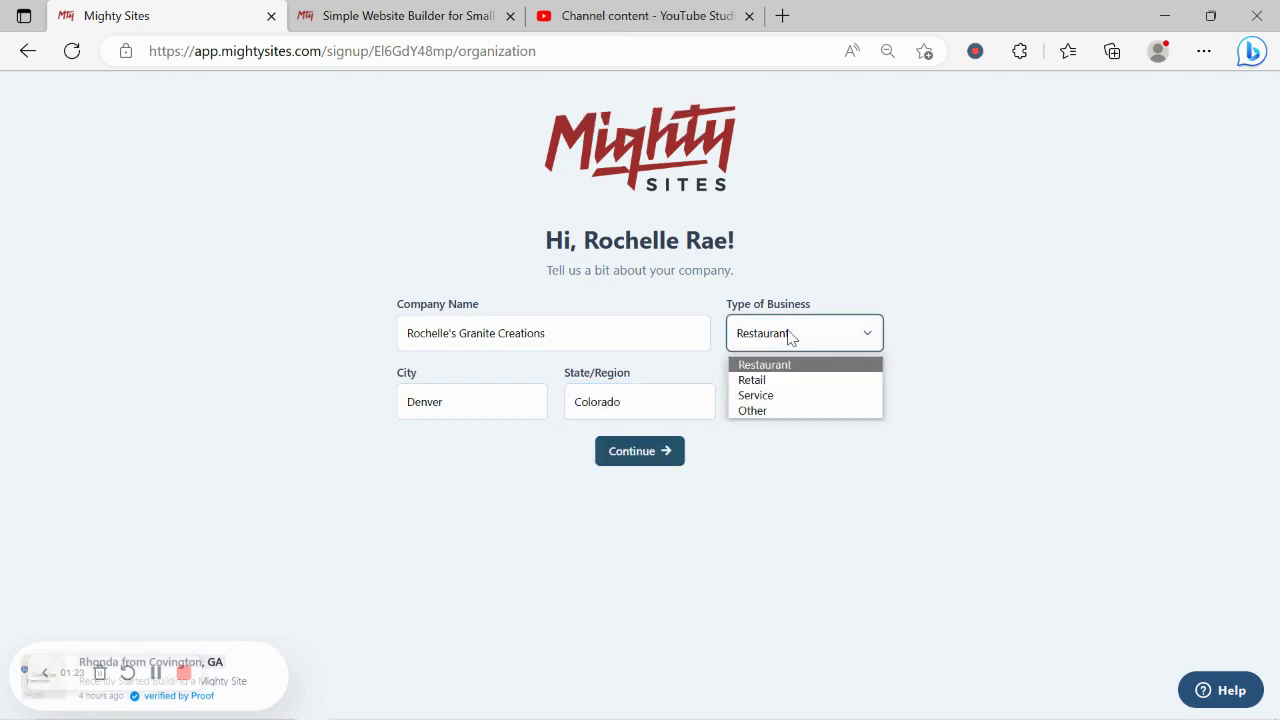
pyautogui.click(803, 396)
pyautogui.click(670, 450)
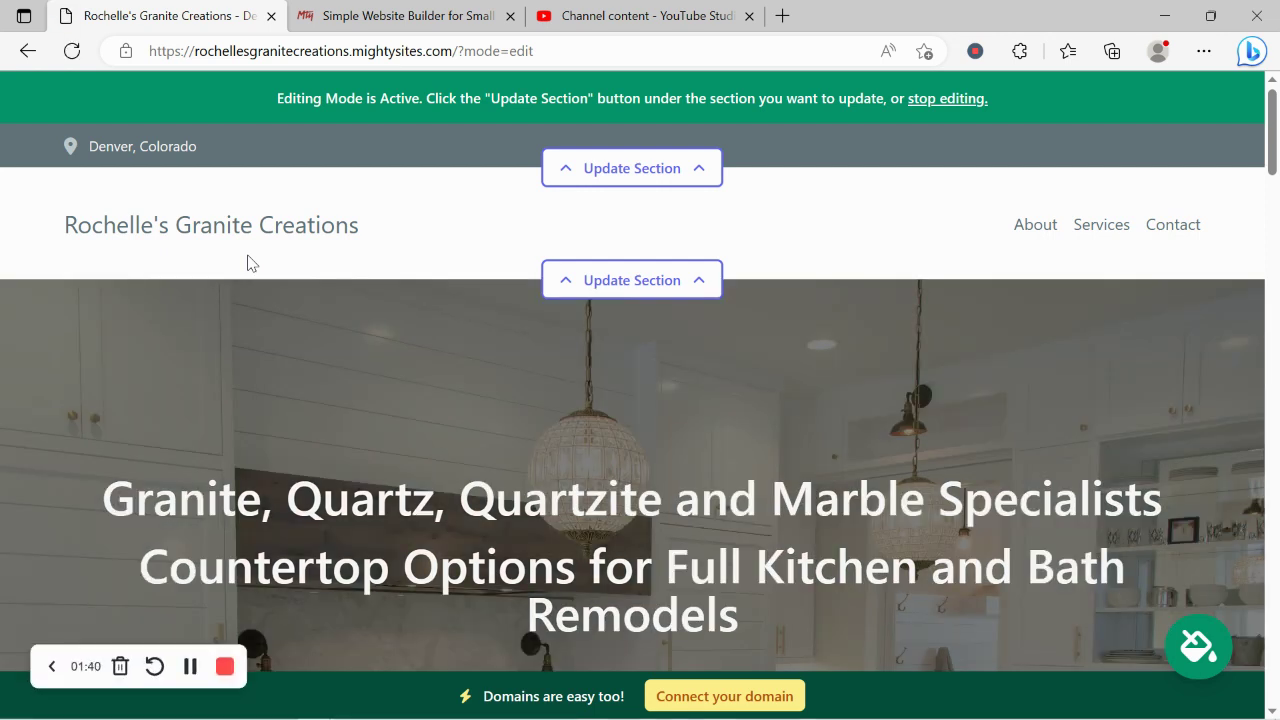
pyautogui.scroll(-1, 248, 256)
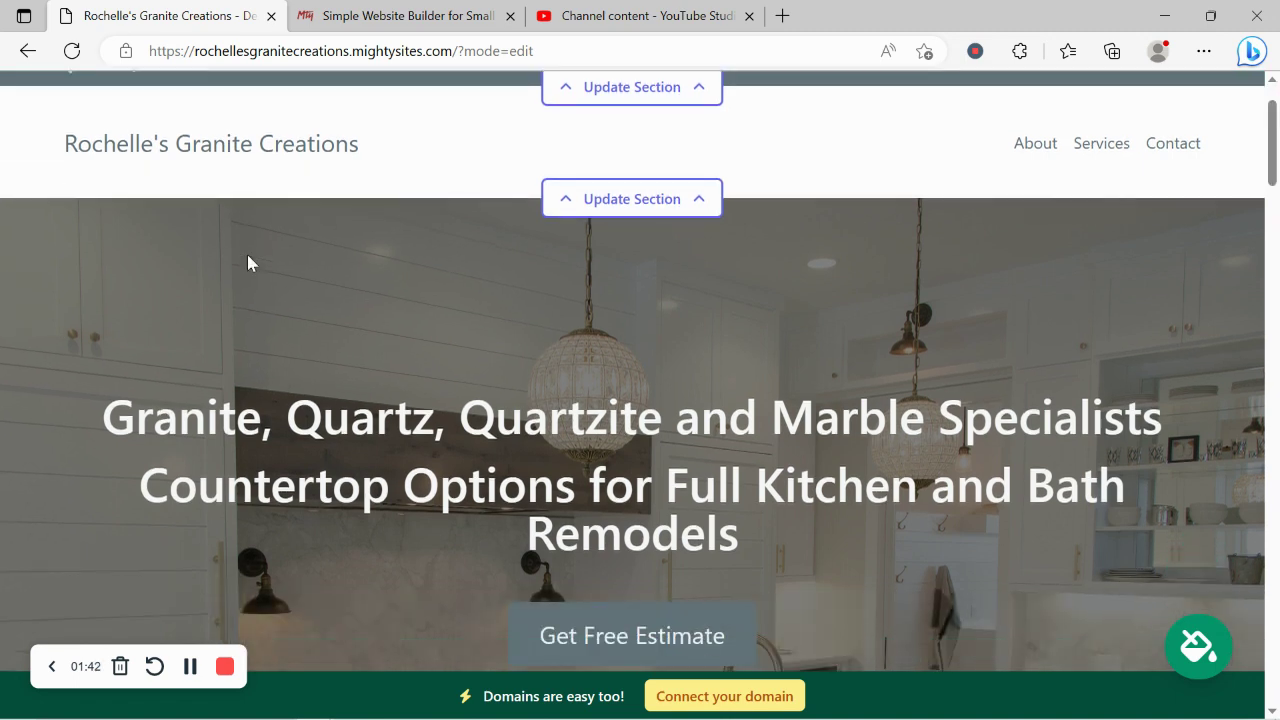
pyautogui.scroll(-2, 248, 256)
pyautogui.scroll(-2, 248, 256)
pyautogui.scroll(-2, 248, 256)
pyautogui.scroll(-2, 247, 263)
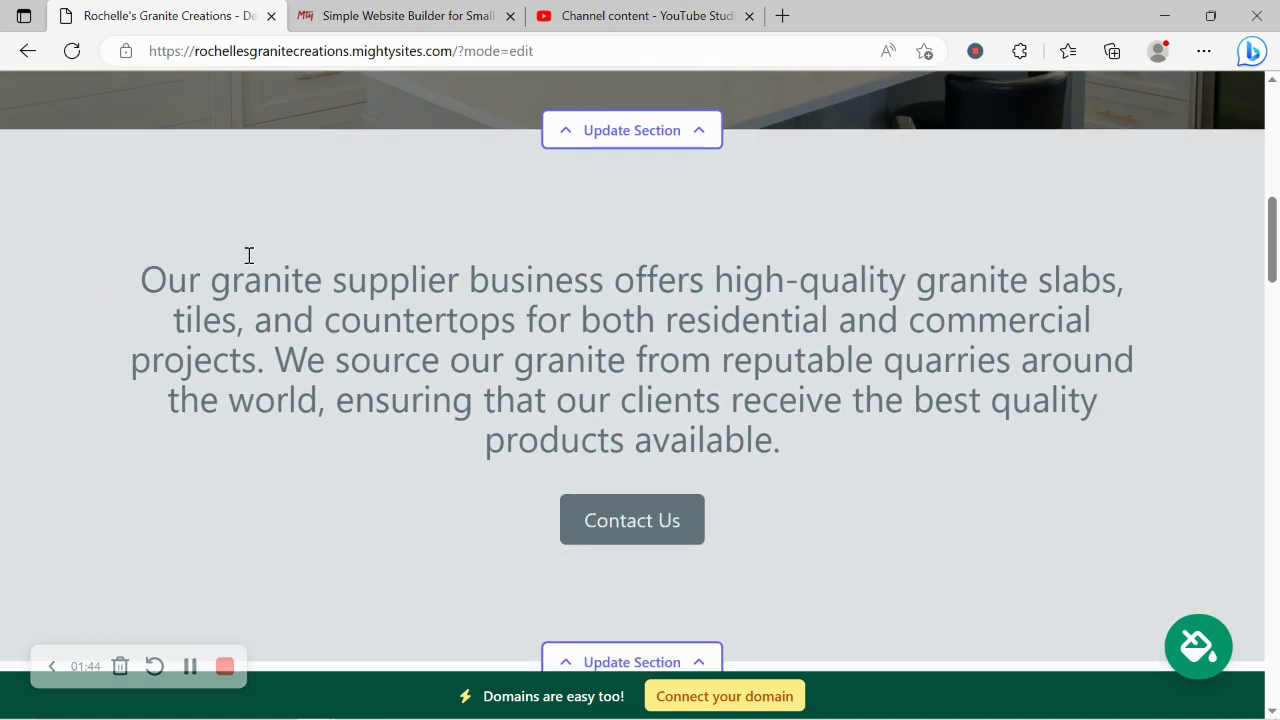
pyautogui.moveTo(131, 274); pyautogui.dragTo(941, 438)
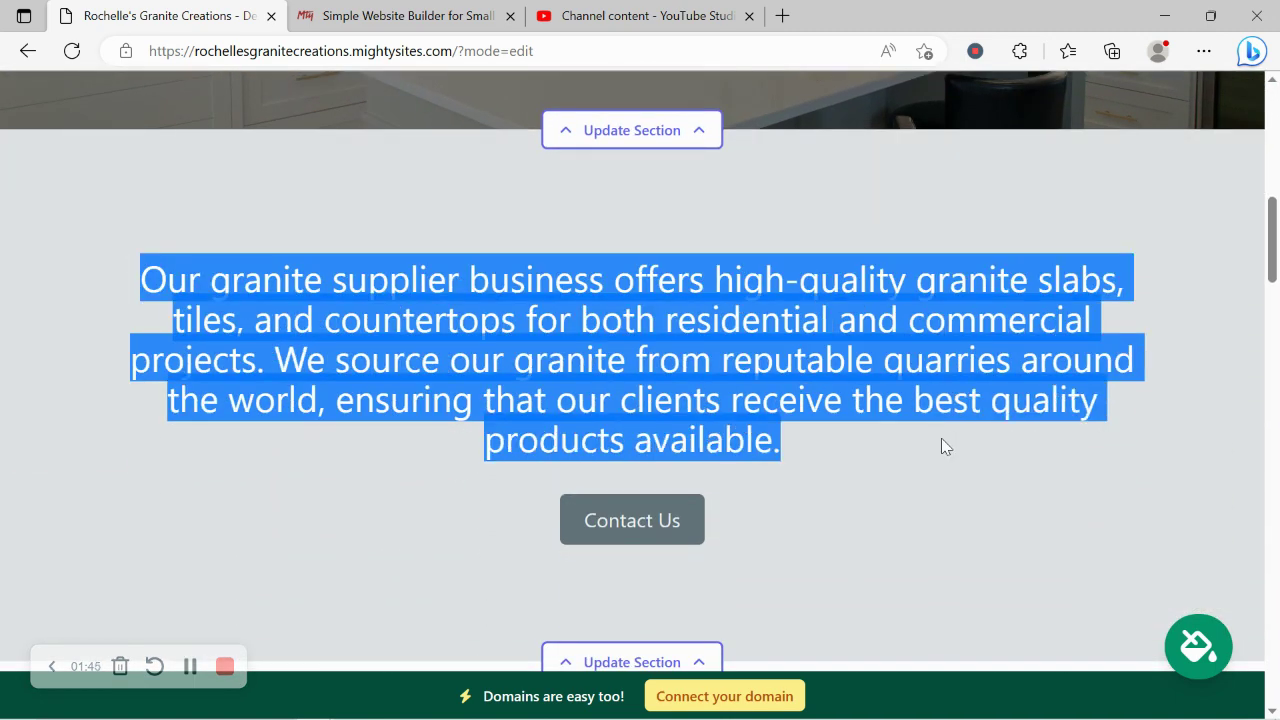
pyautogui.click(624, 362)
pyautogui.scroll(-1, 623, 362)
pyautogui.scroll(-1, 623, 366)
pyautogui.scroll(-6, 623, 368)
pyautogui.scroll(-1, 623, 371)
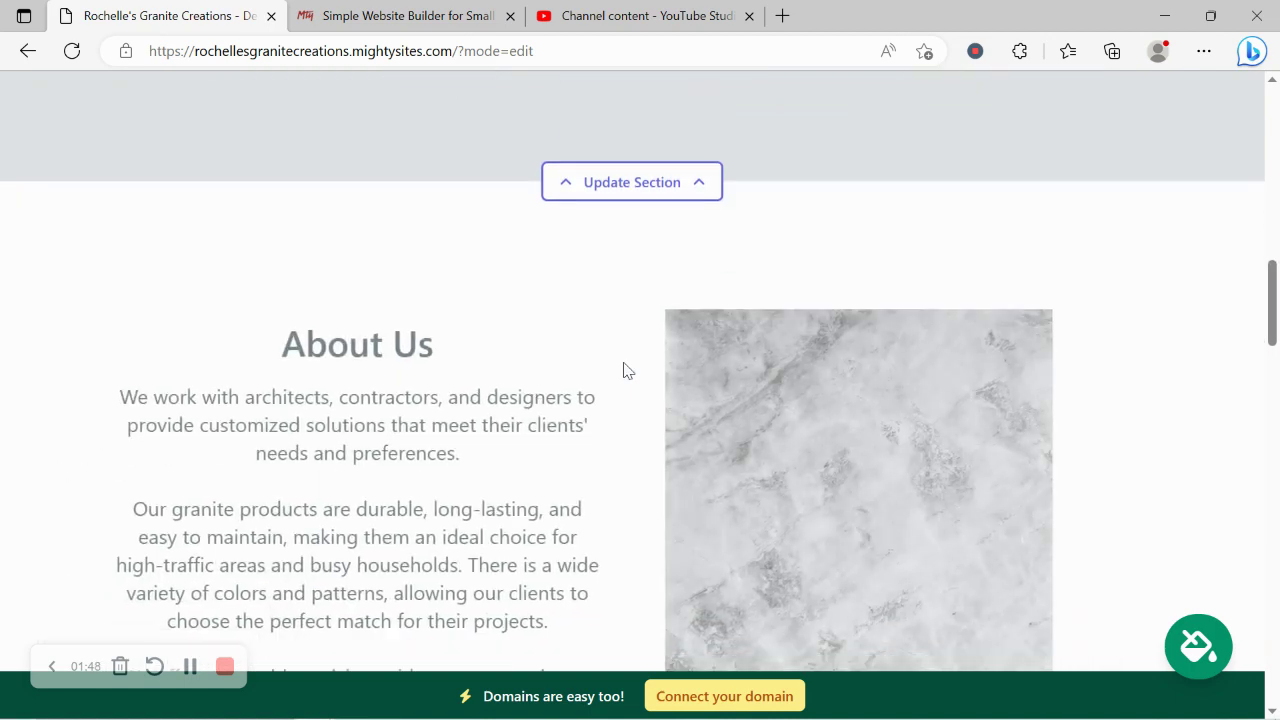
pyautogui.scroll(-1, 623, 368)
pyautogui.moveTo(298, 246); pyautogui.dragTo(578, 635)
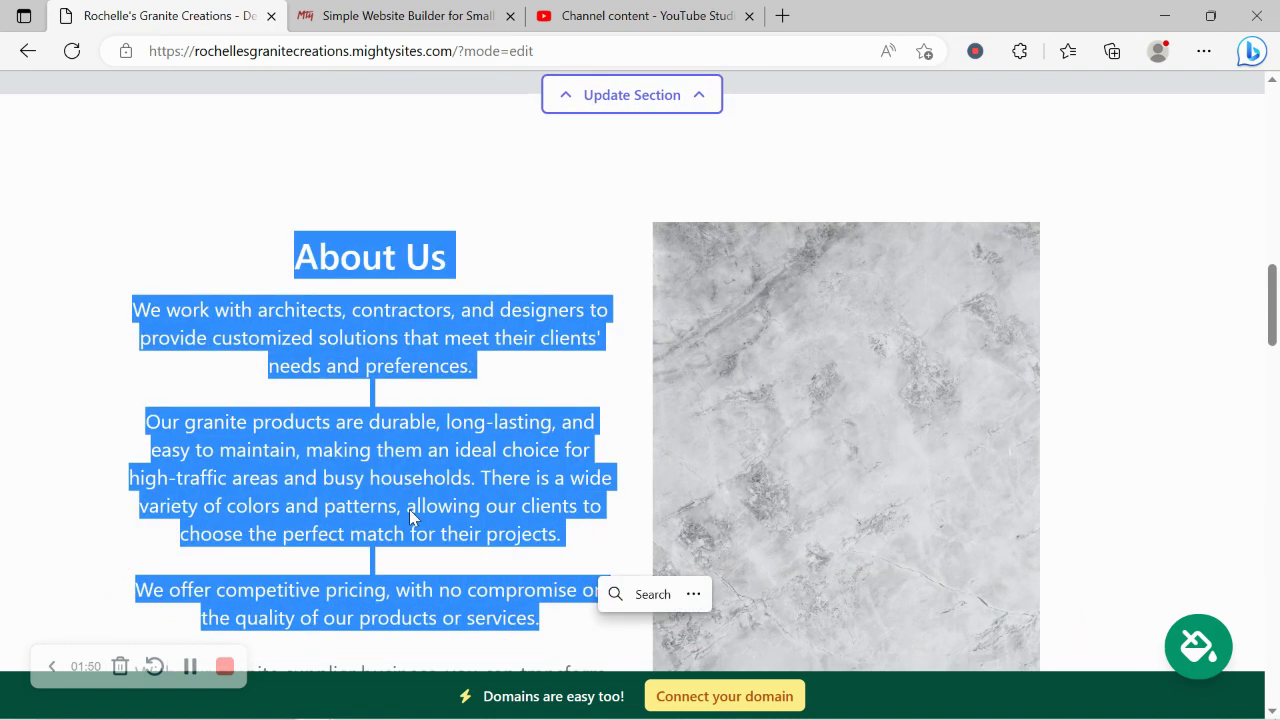
pyautogui.scroll(-1, 411, 514)
pyautogui.scroll(-2, 411, 514)
pyautogui.scroll(-3, 411, 514)
pyautogui.scroll(-1, 409, 517)
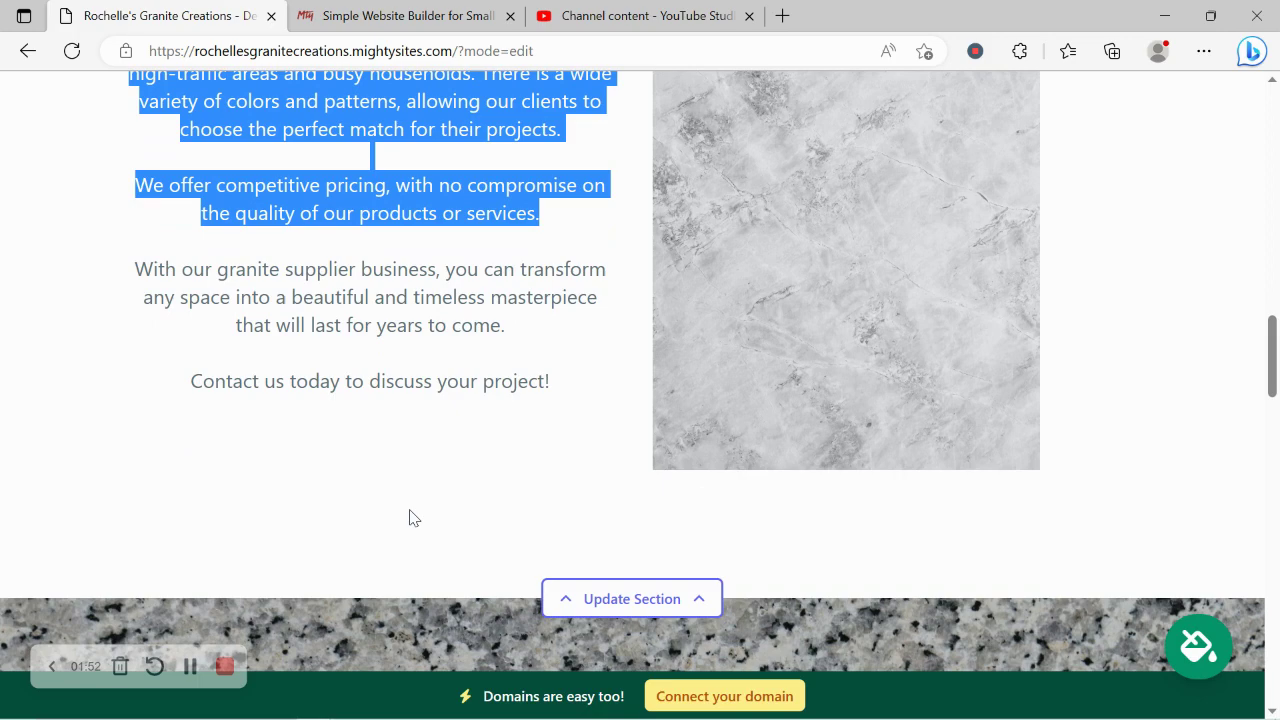
pyautogui.scroll(-1, 409, 517)
pyautogui.scroll(-2, 409, 517)
pyautogui.scroll(-2, 409, 517)
pyautogui.scroll(-3, 409, 517)
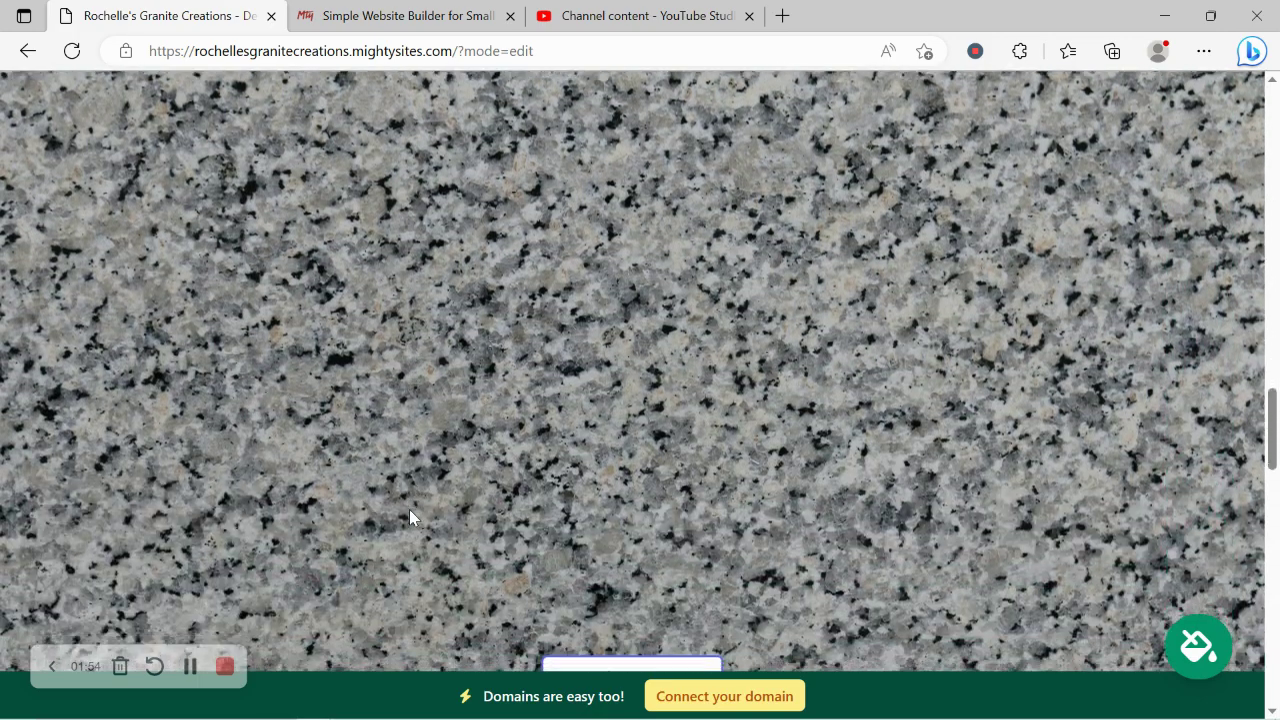
pyautogui.scroll(-3, 409, 517)
pyautogui.scroll(-2, 409, 517)
pyautogui.scroll(-1, 409, 517)
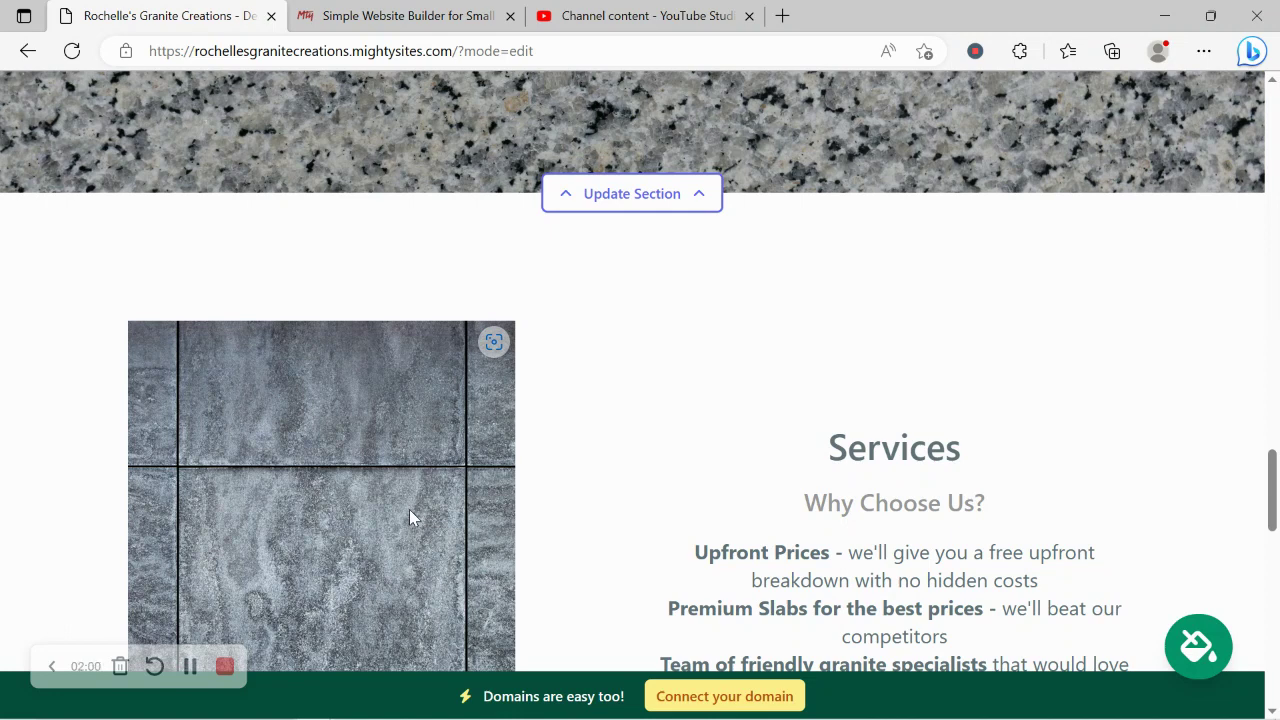
pyautogui.scroll(-1, 409, 517)
pyautogui.scroll(-1, 409, 517)
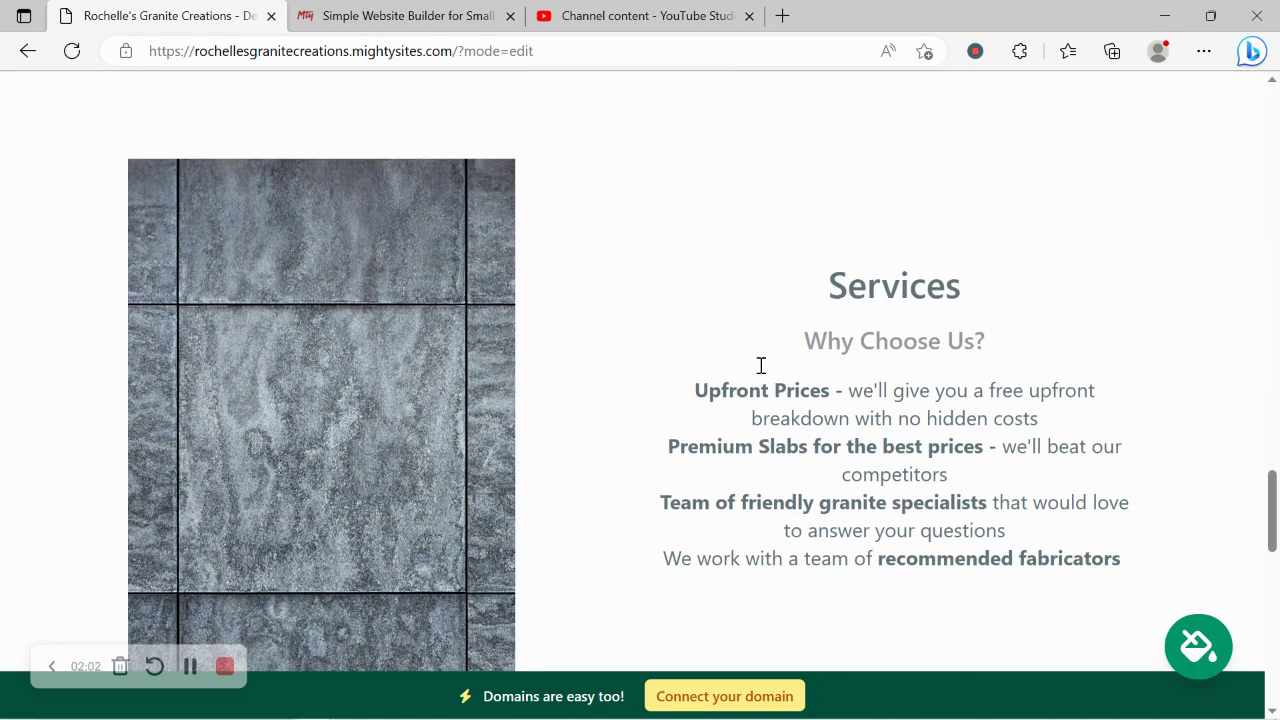
pyautogui.moveTo(790, 260); pyautogui.dragTo(1134, 557)
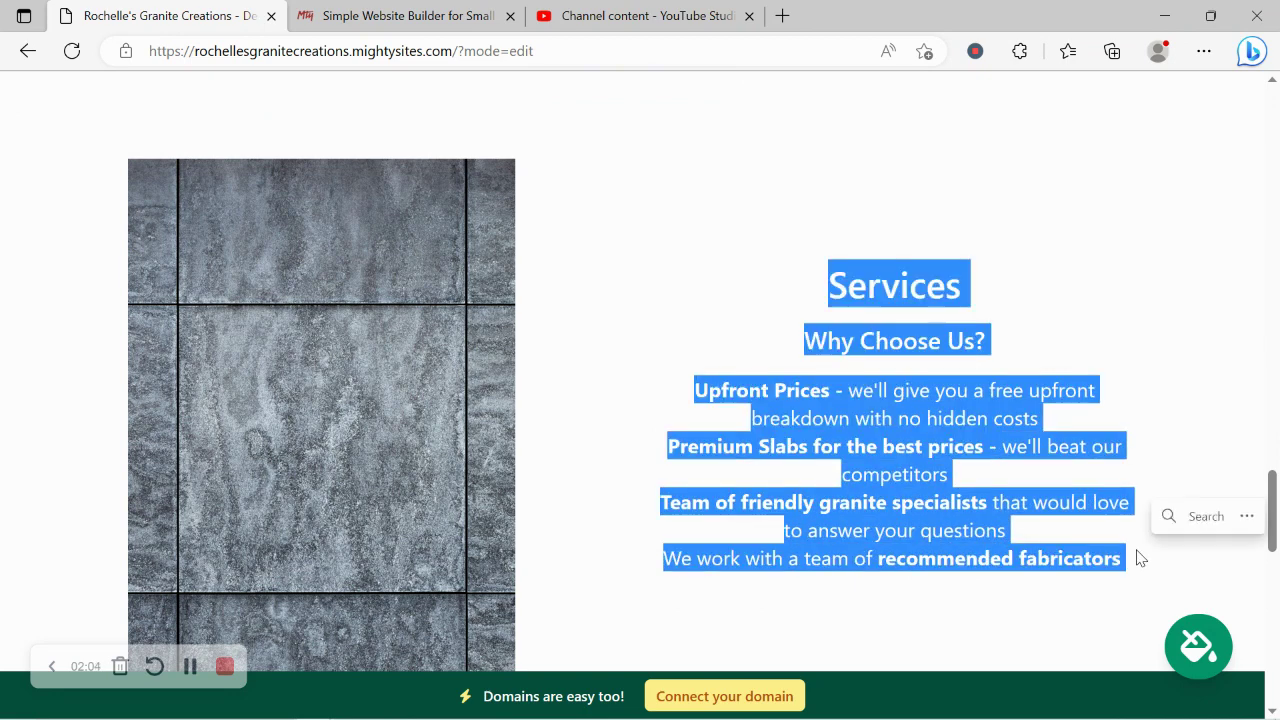
pyautogui.click(886, 603)
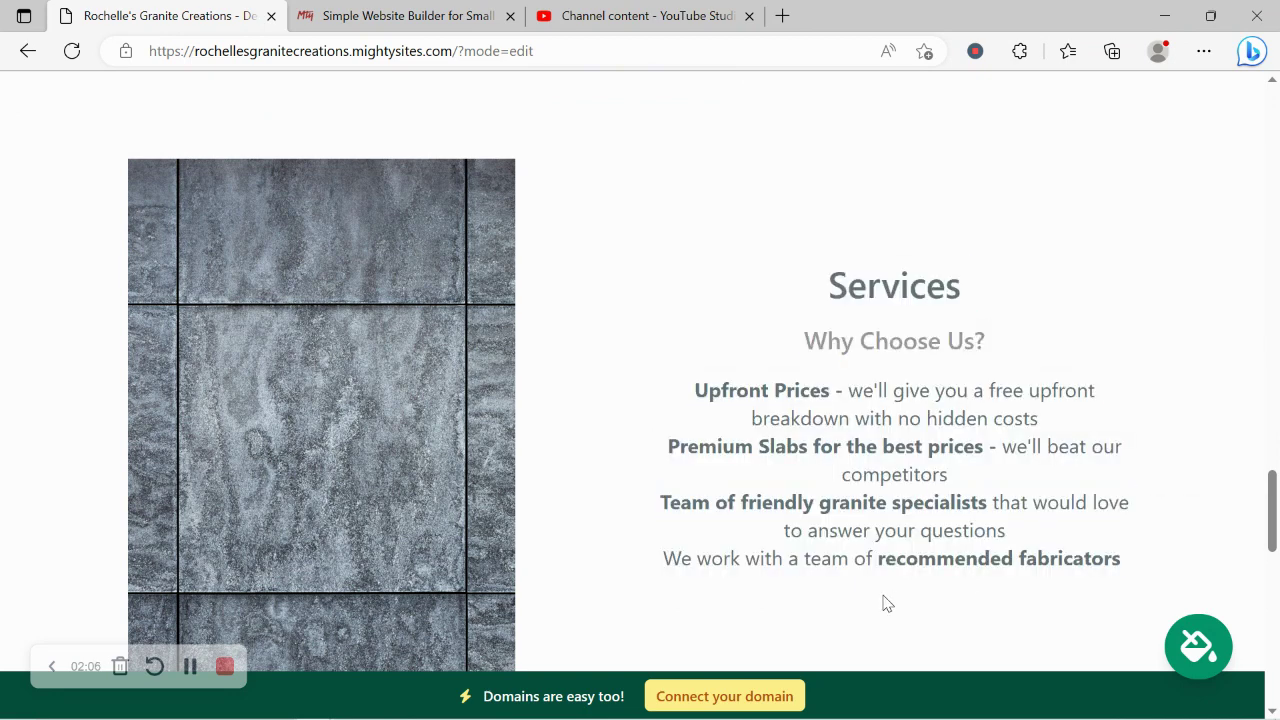
pyautogui.scroll(-2, 883, 603)
pyautogui.scroll(-2, 883, 603)
pyautogui.scroll(-2, 883, 603)
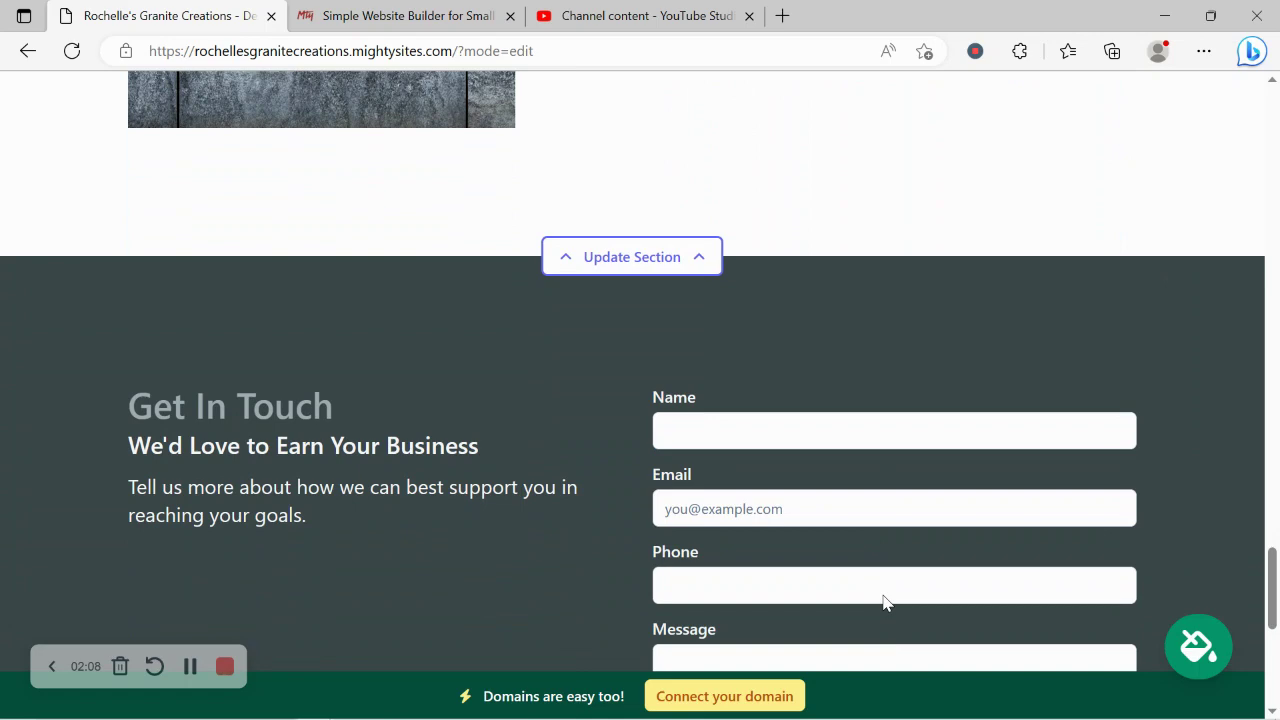
pyautogui.scroll(-2, 883, 603)
pyautogui.scroll(-2, 883, 603)
pyautogui.scroll(-2, 883, 603)
pyautogui.scroll(2, 883, 603)
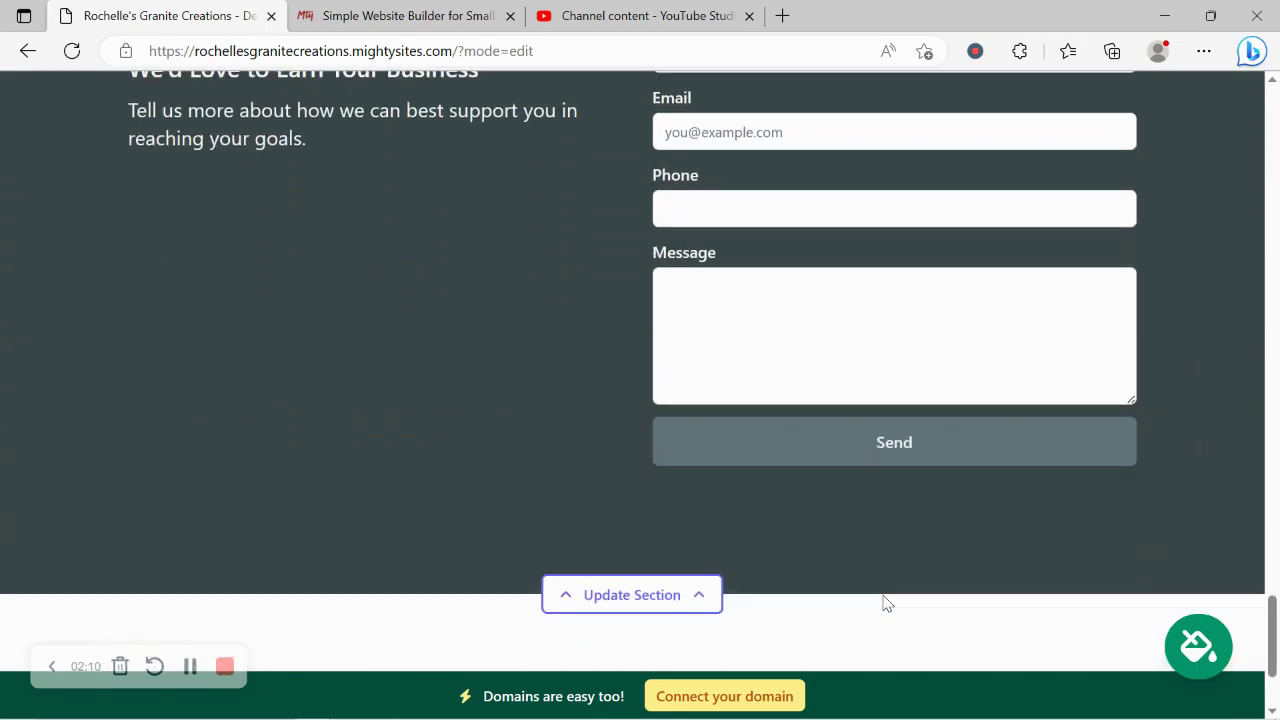
pyautogui.scroll(3, 883, 603)
pyautogui.scroll(2, 884, 603)
pyautogui.scroll(2, 884, 603)
pyautogui.scroll(2, 884, 603)
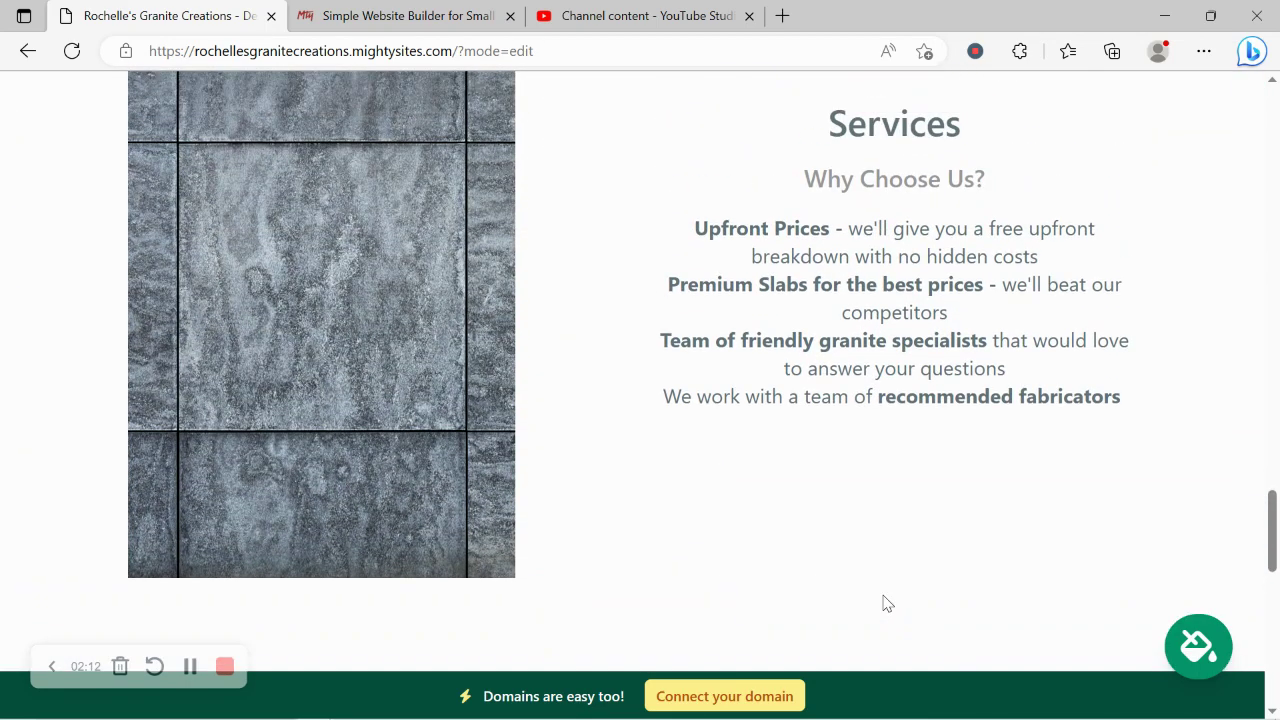
pyautogui.scroll(2, 883, 603)
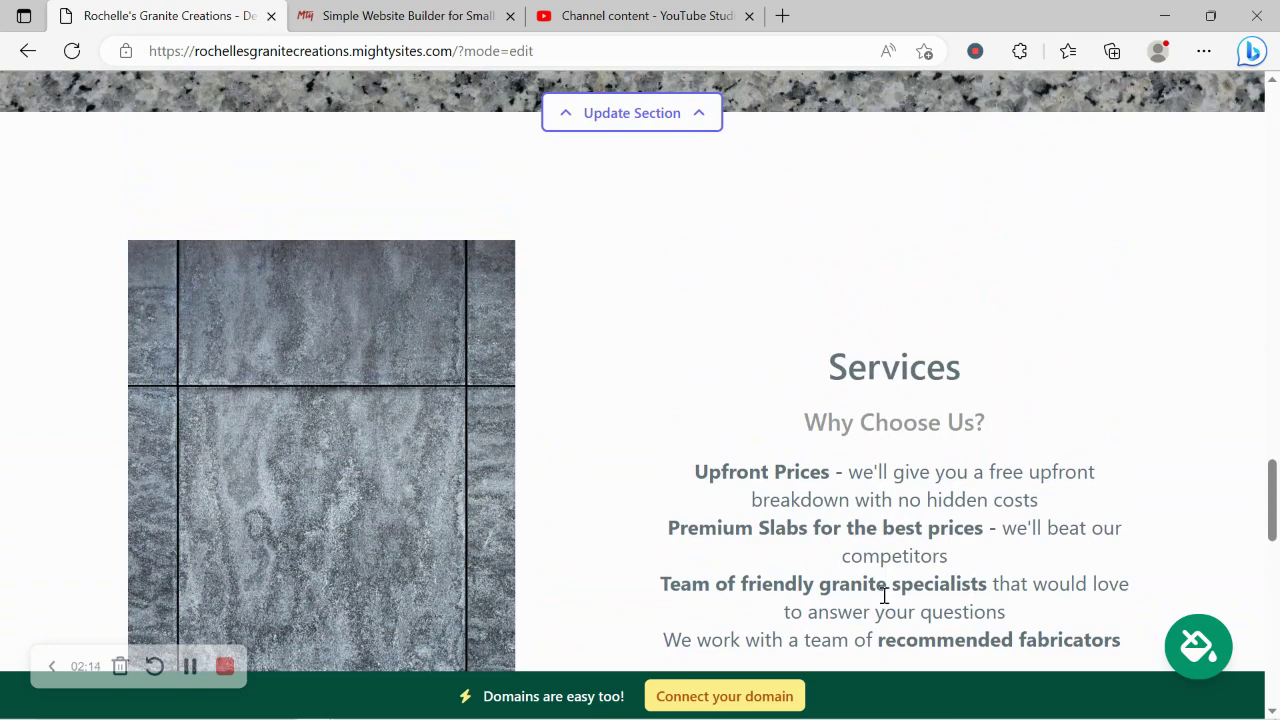
pyautogui.scroll(1, 884, 600)
pyautogui.scroll(2, 884, 596)
pyautogui.scroll(2, 884, 600)
pyautogui.scroll(2, 884, 603)
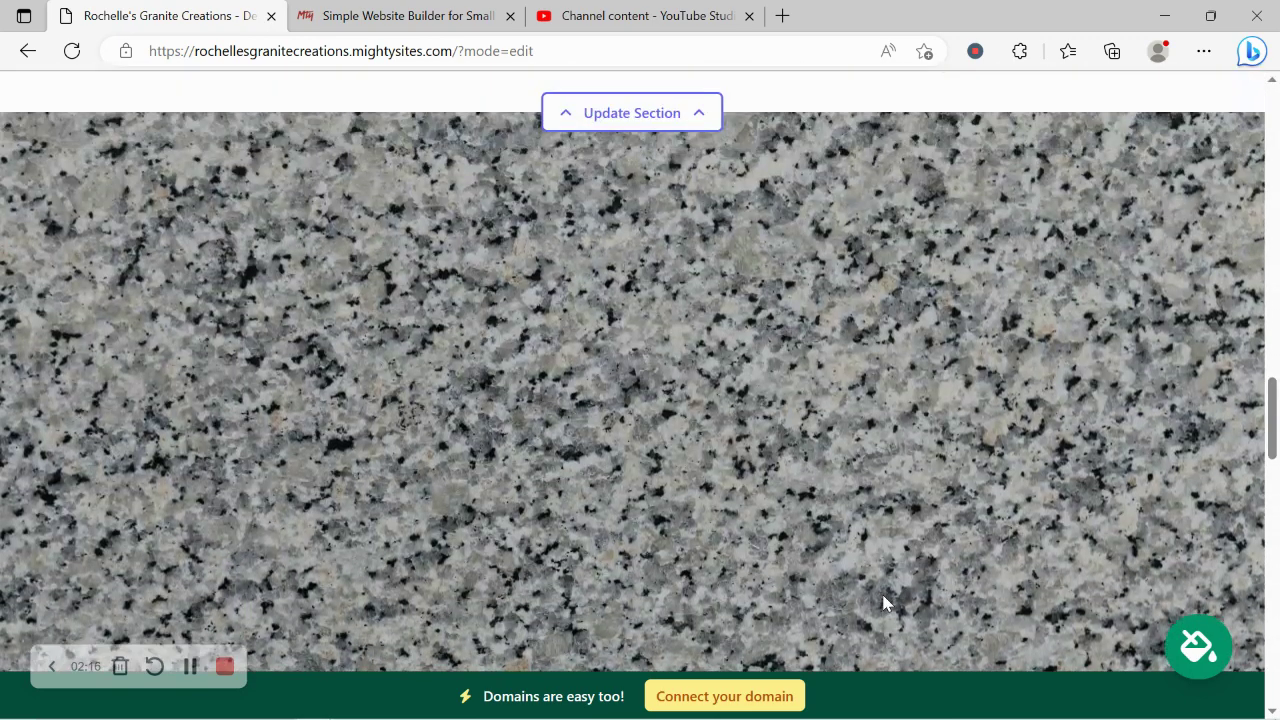
pyautogui.scroll(2, 884, 603)
pyautogui.scroll(1, 884, 603)
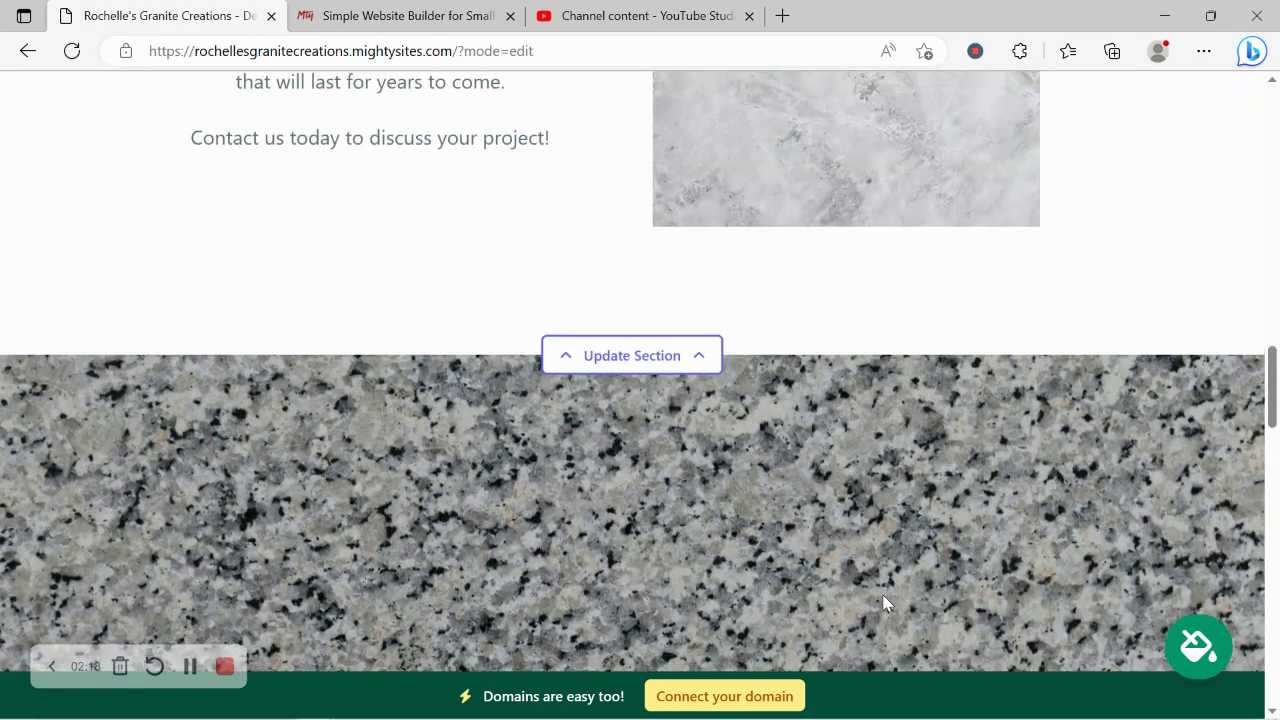
pyautogui.scroll(2, 884, 603)
pyautogui.scroll(1, 884, 603)
pyautogui.scroll(2, 884, 603)
pyautogui.scroll(2, 884, 603)
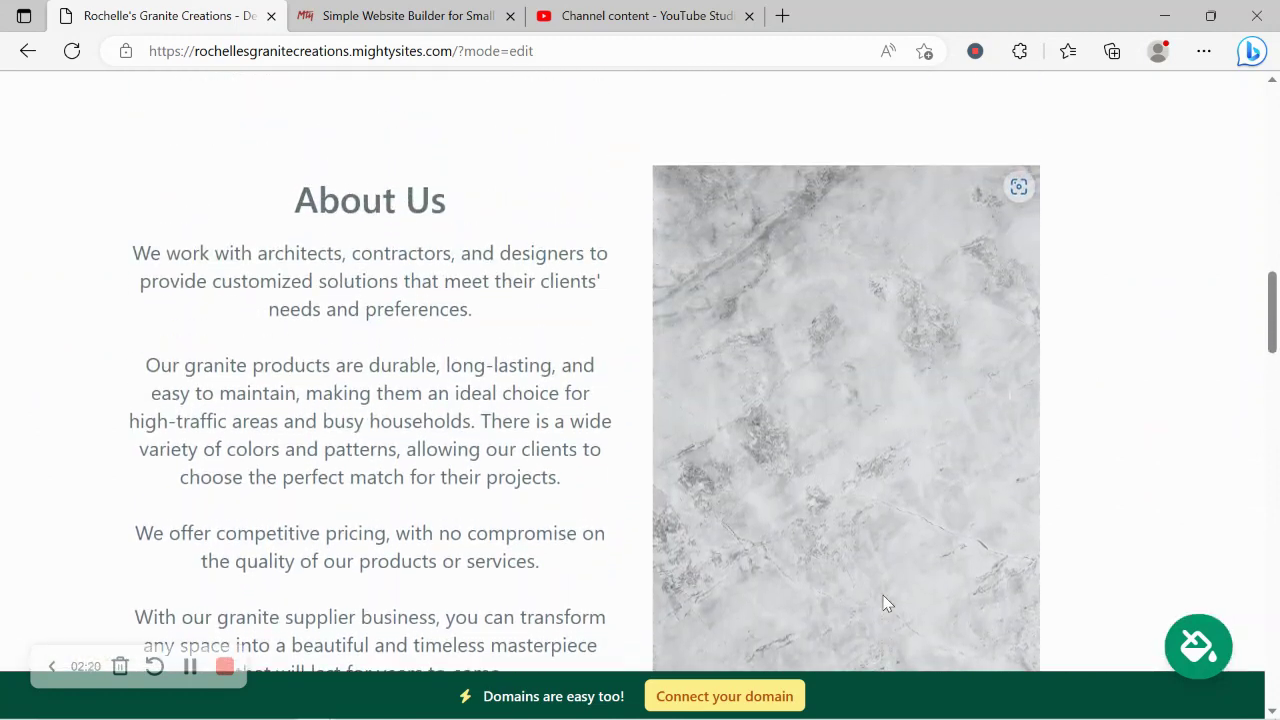
pyautogui.scroll(1, 884, 603)
pyautogui.scroll(1, 884, 603)
pyautogui.scroll(2, 884, 603)
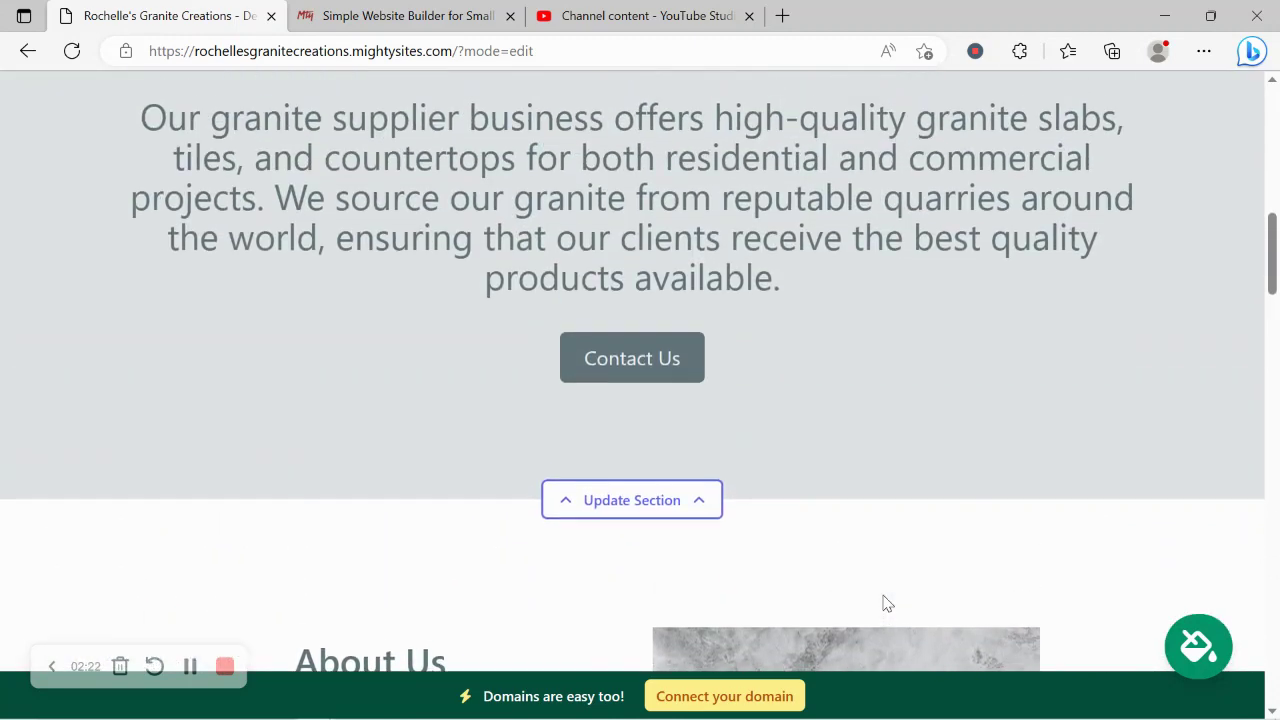
pyautogui.scroll(1, 884, 603)
pyautogui.scroll(2, 884, 603)
pyautogui.scroll(2, 884, 600)
pyautogui.scroll(1, 884, 595)
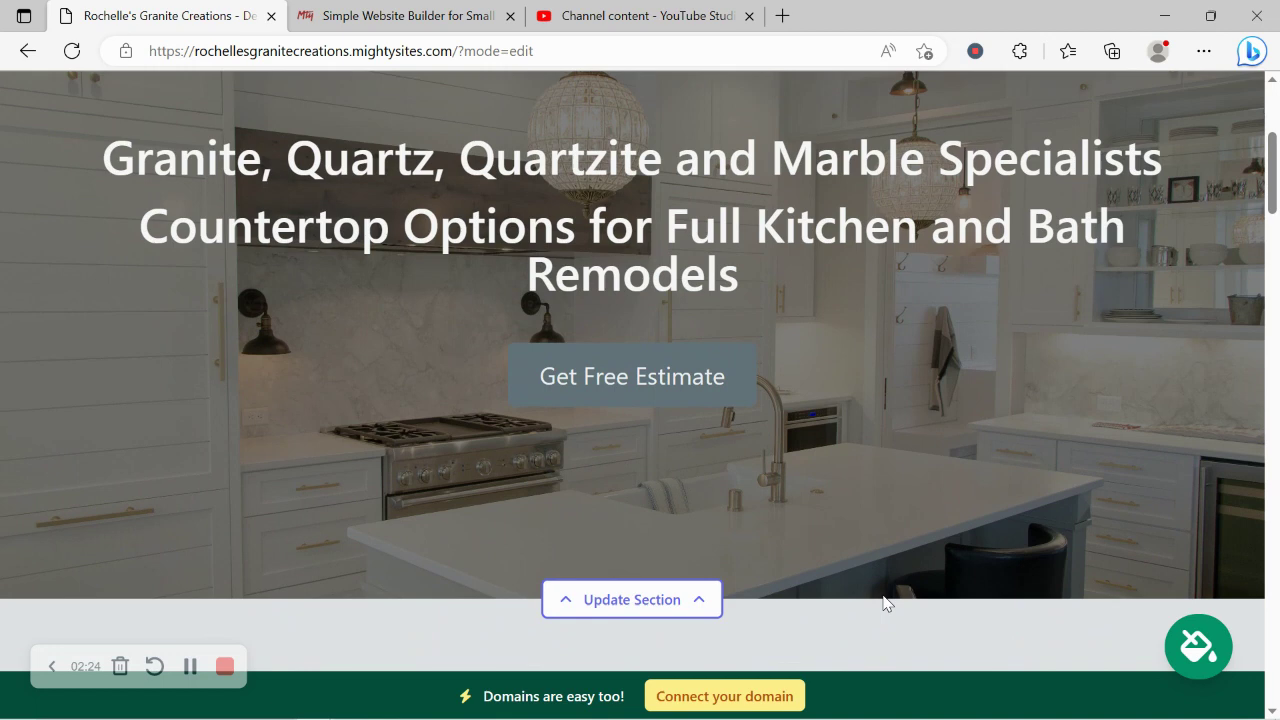
pyautogui.scroll(1, 884, 595)
pyautogui.scroll(2, 884, 597)
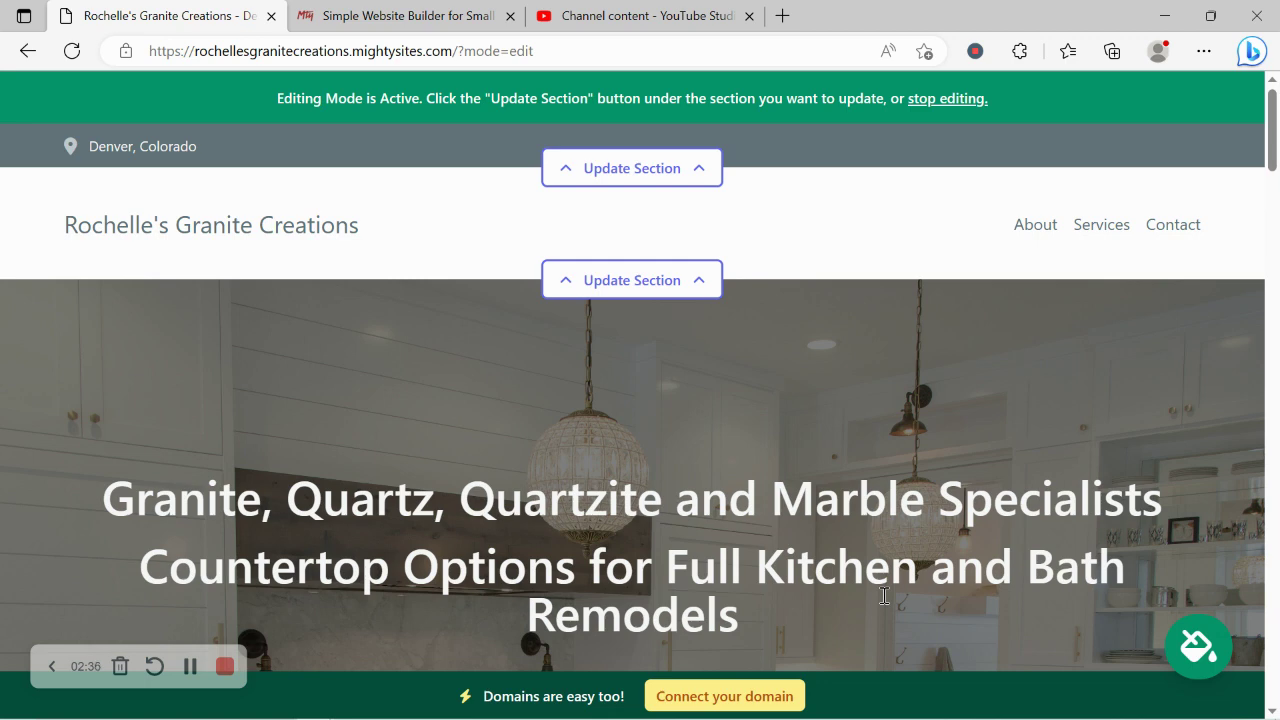
# Enter the organization email, show it on the site, and add the phone number
pyautogui.click(625, 166)
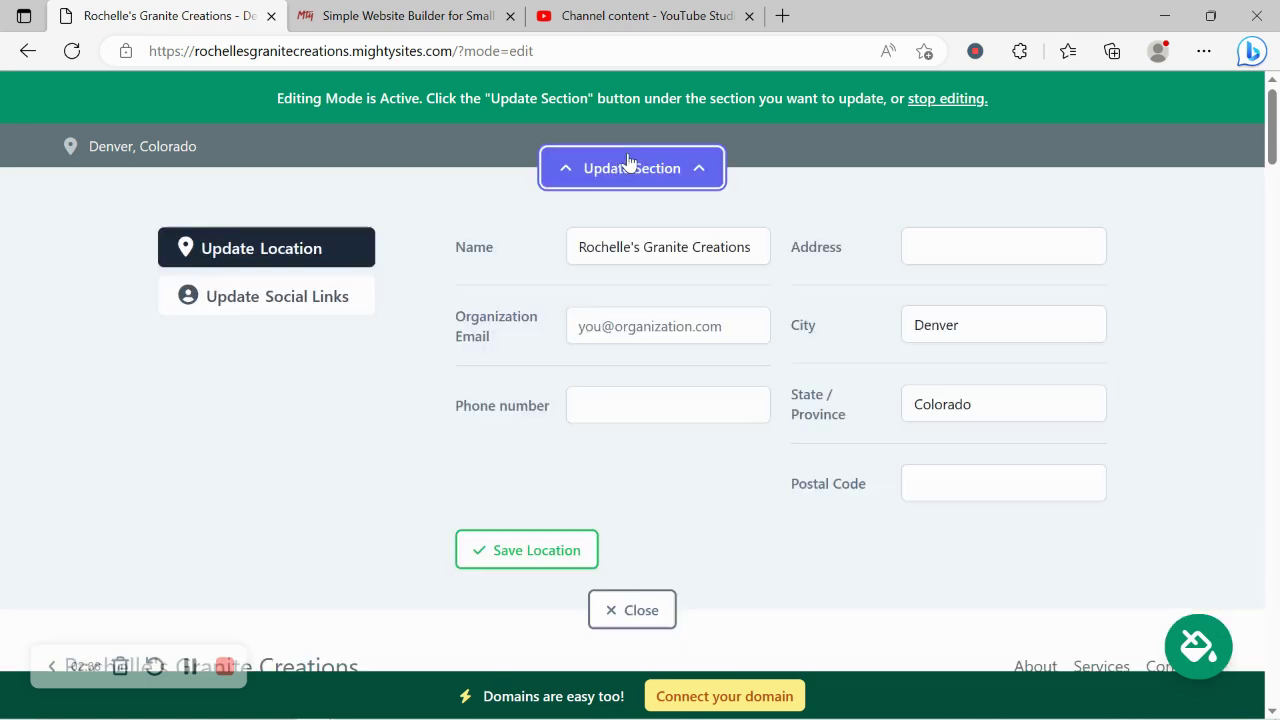
pyautogui.click(673, 326)
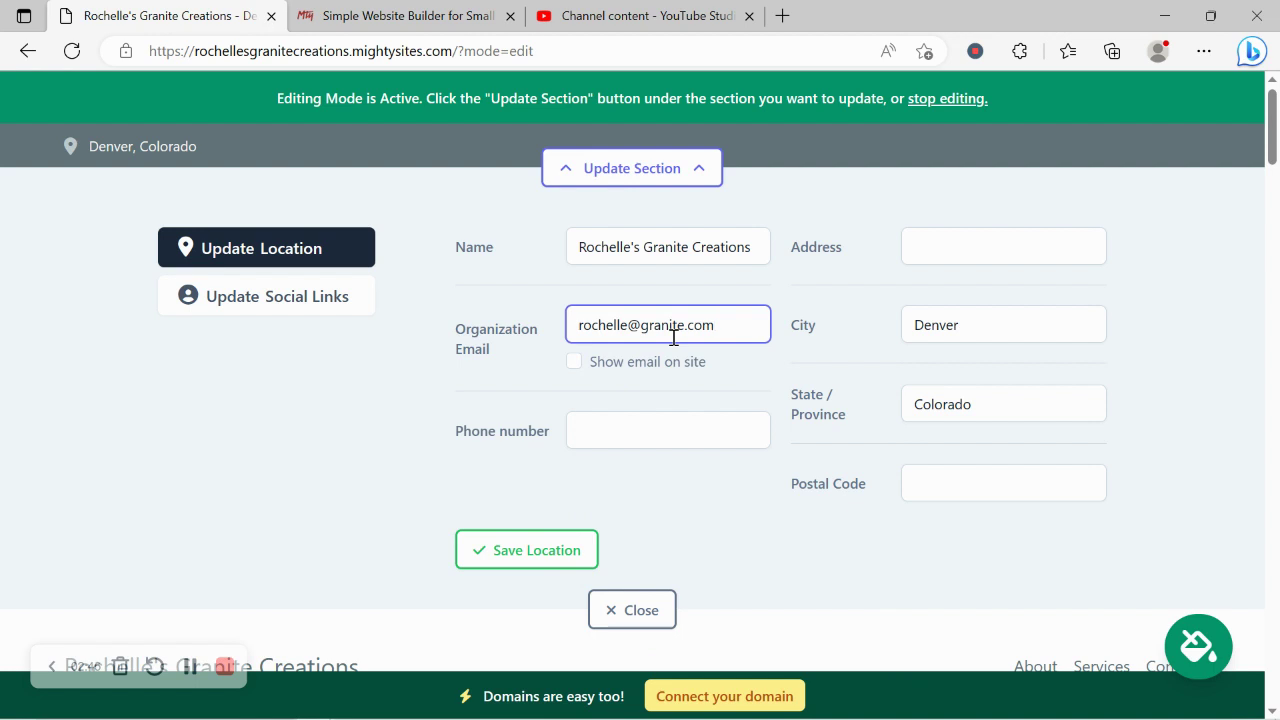
pyautogui.click(572, 362)
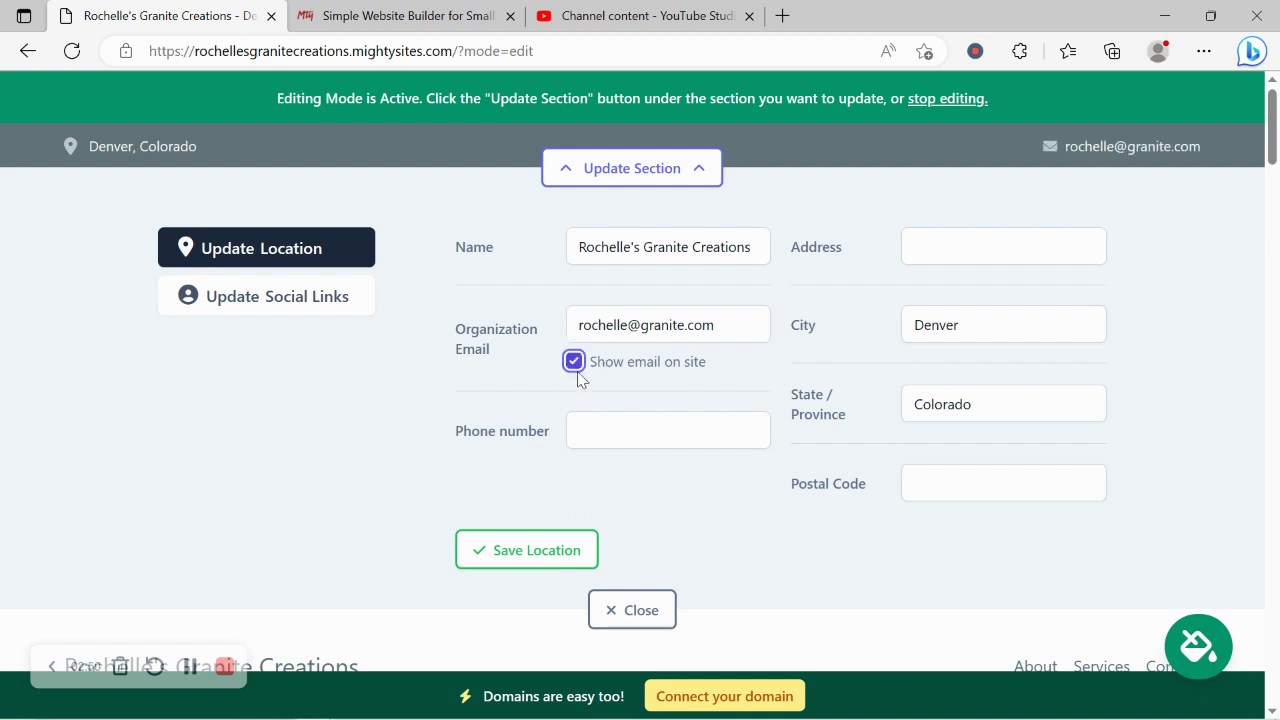
pyautogui.click(631, 432)
pyautogui.write('456')
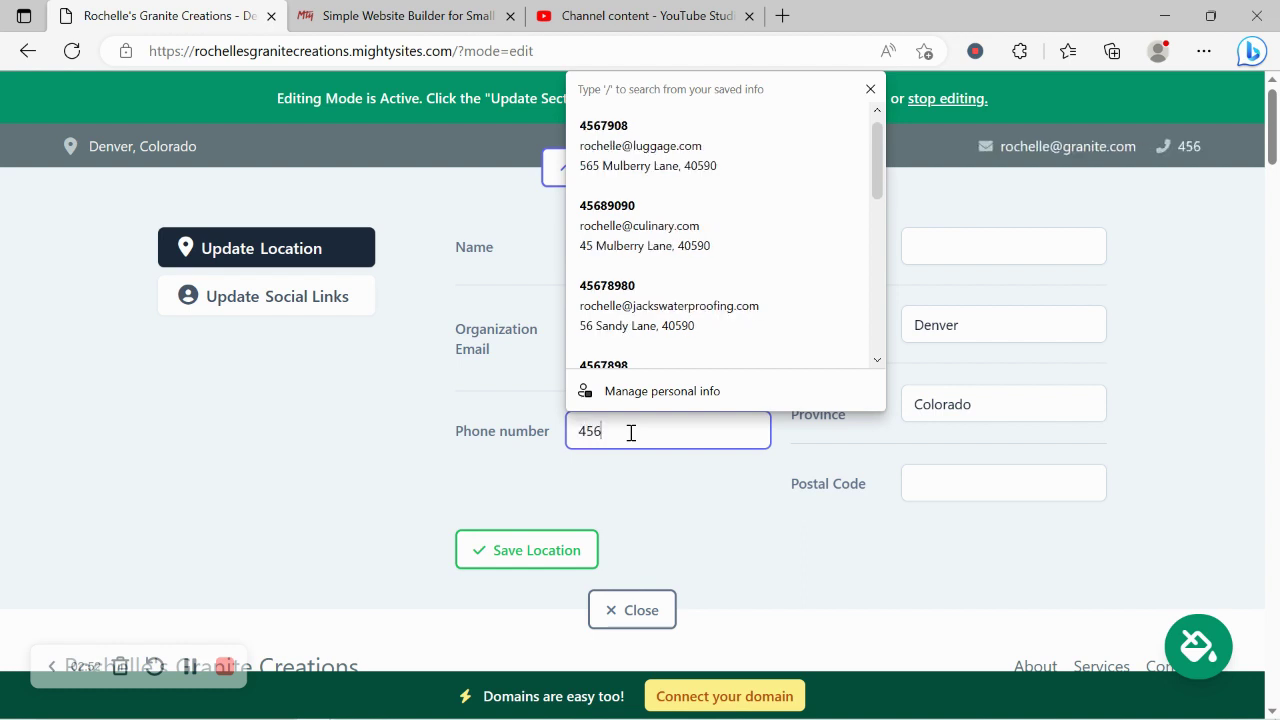
pyautogui.write('-8909')
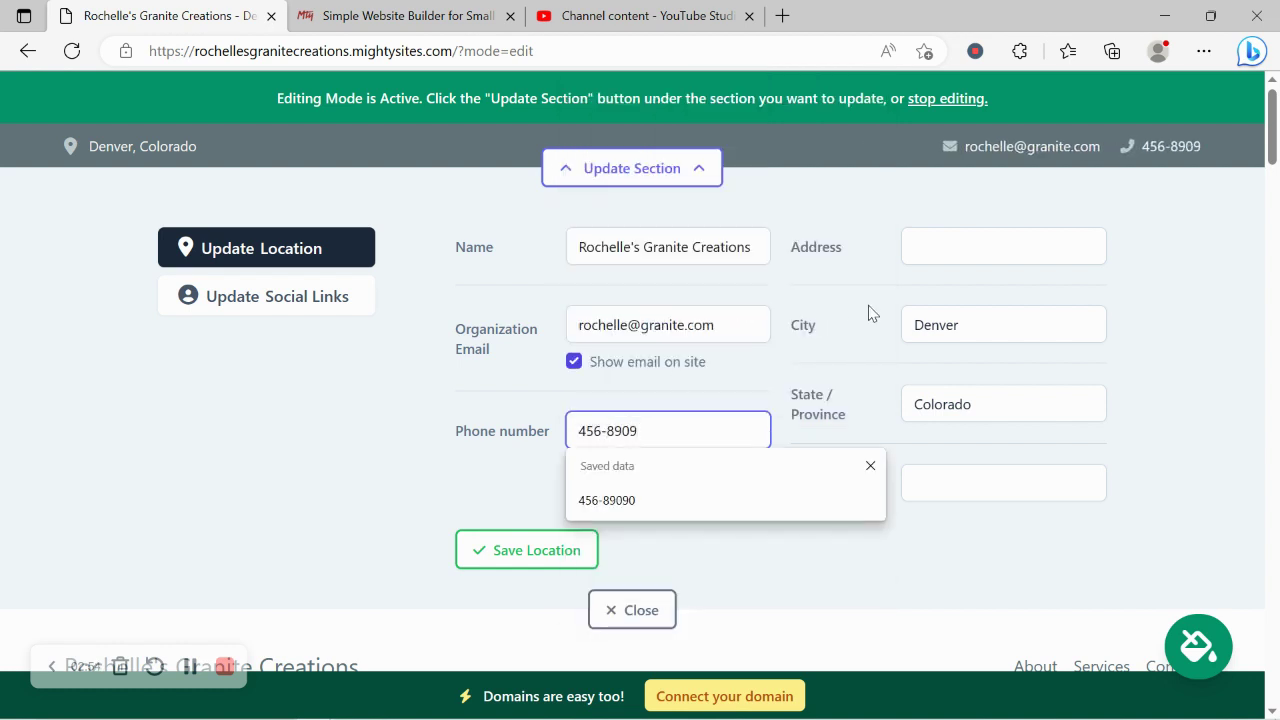
pyautogui.click(972, 240)
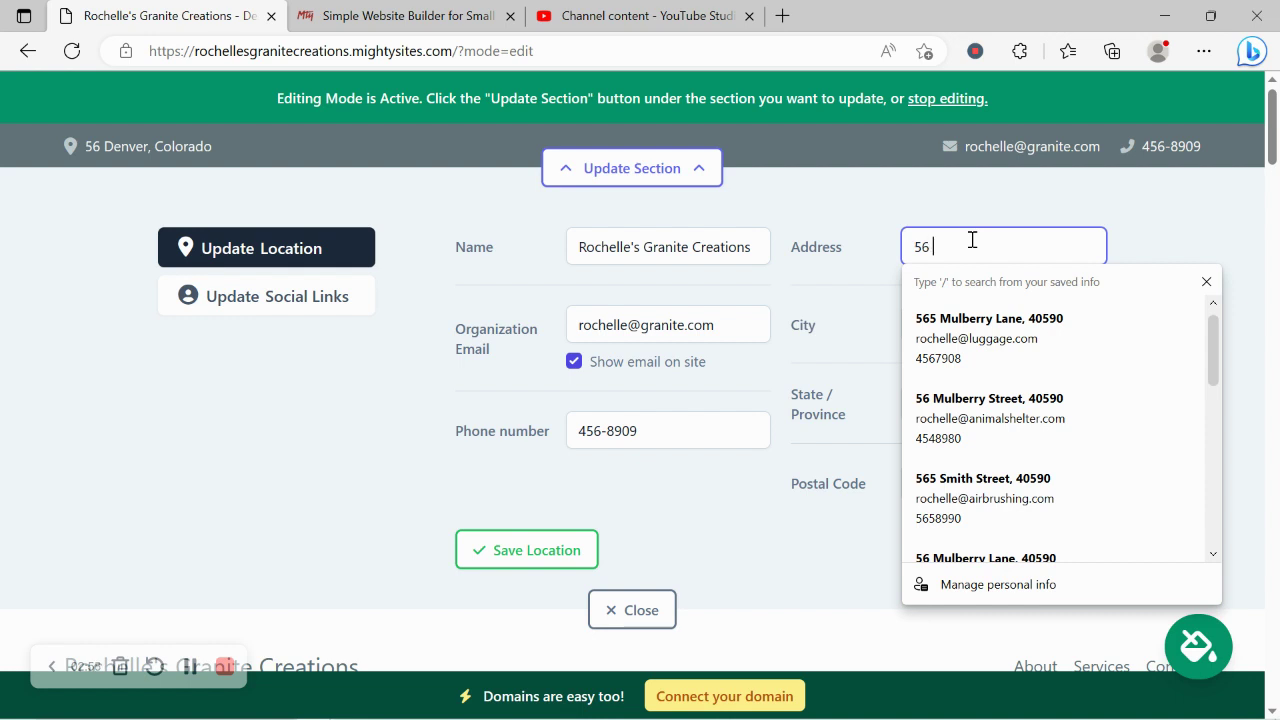
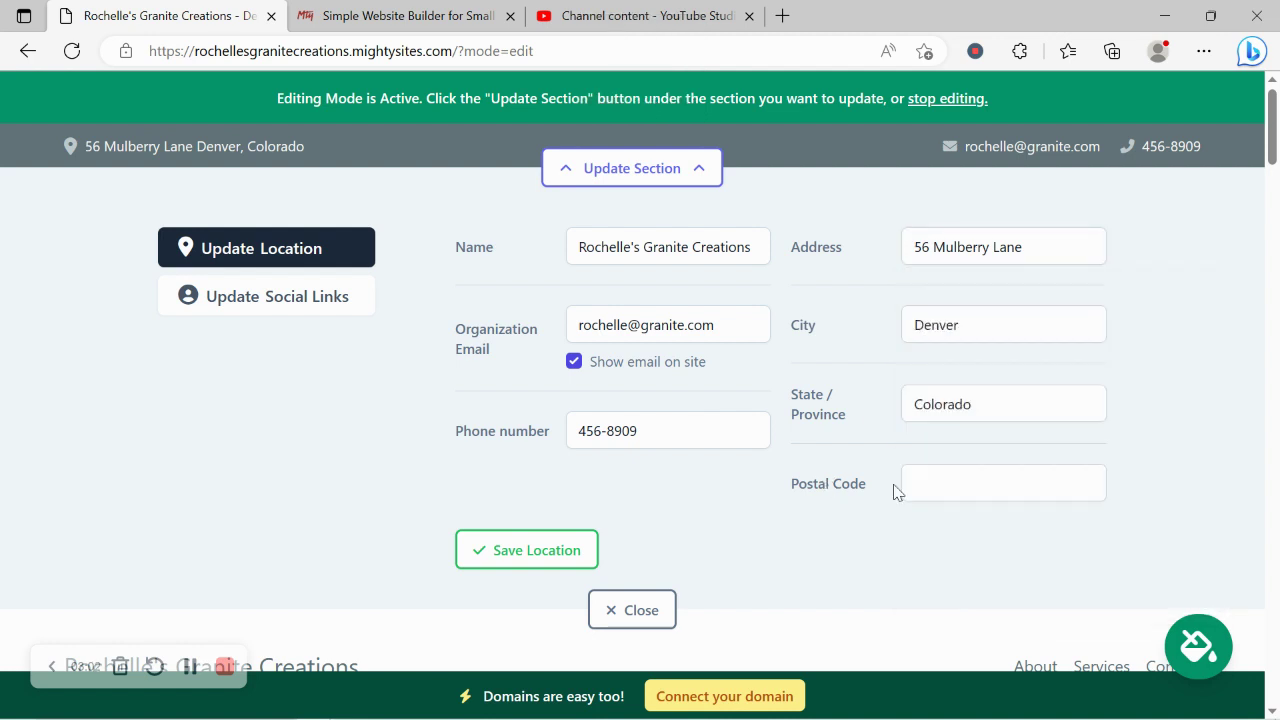
pyautogui.click(967, 490)
pyautogui.write('9')
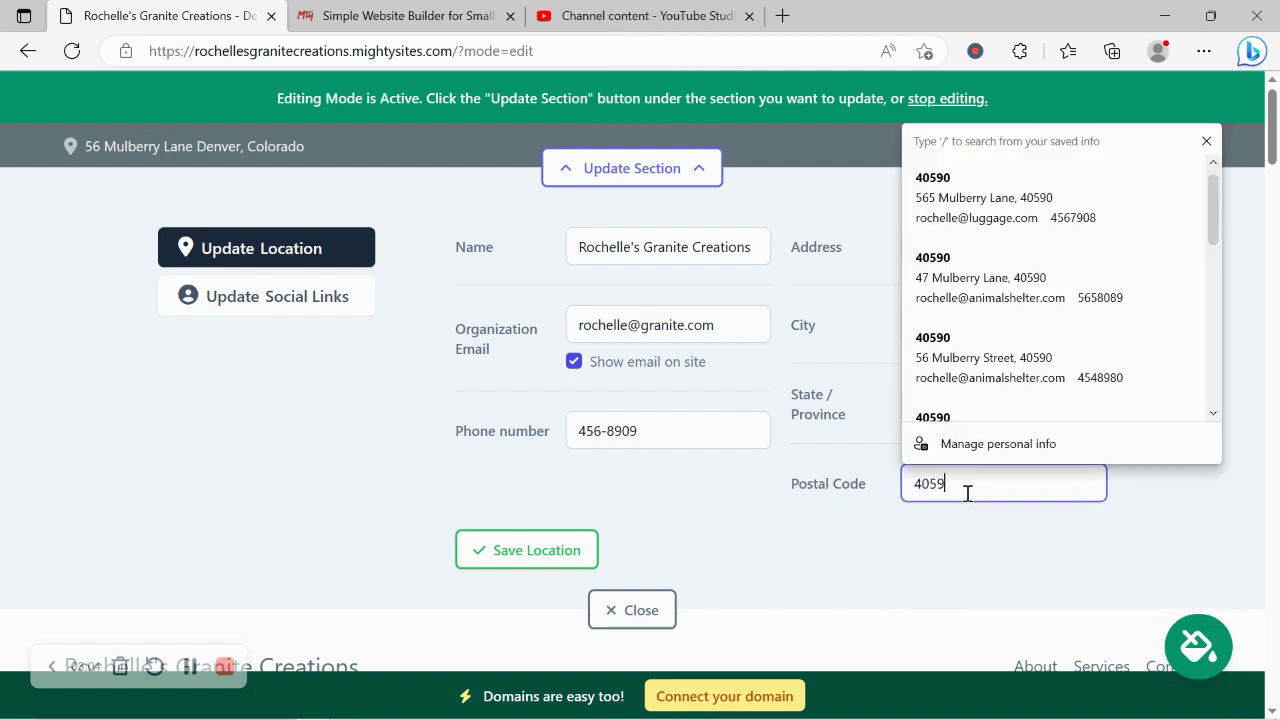
pyautogui.click(507, 565)
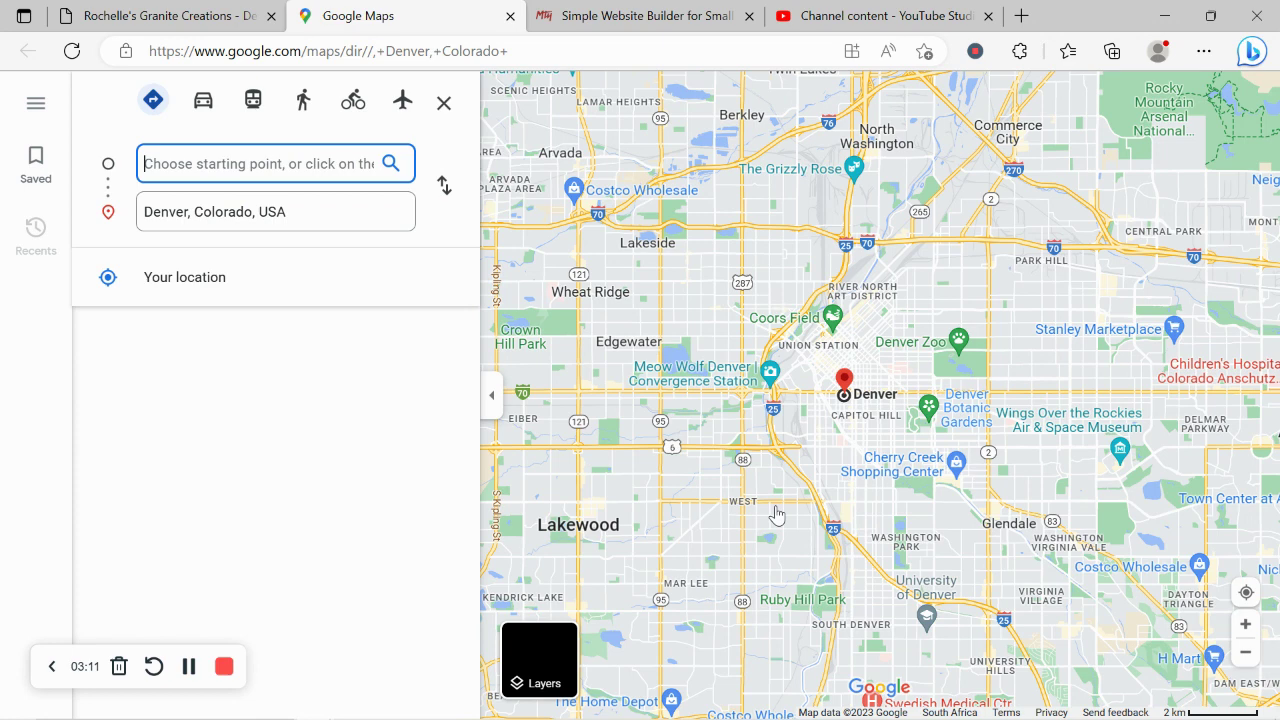
pyautogui.click(255, 15)
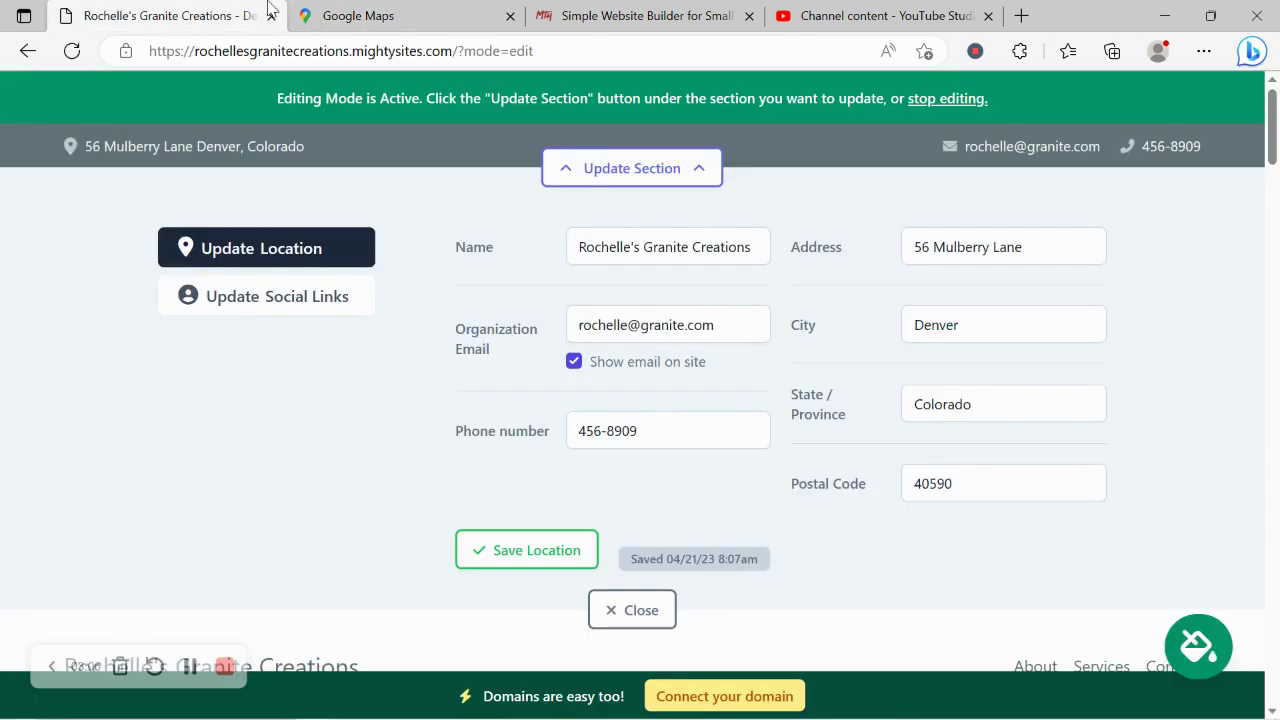
# Close the Google Maps tab, save the location, and bring up the social link fields
pyautogui.click(510, 16)
pyautogui.click(516, 564)
pyautogui.click(306, 292)
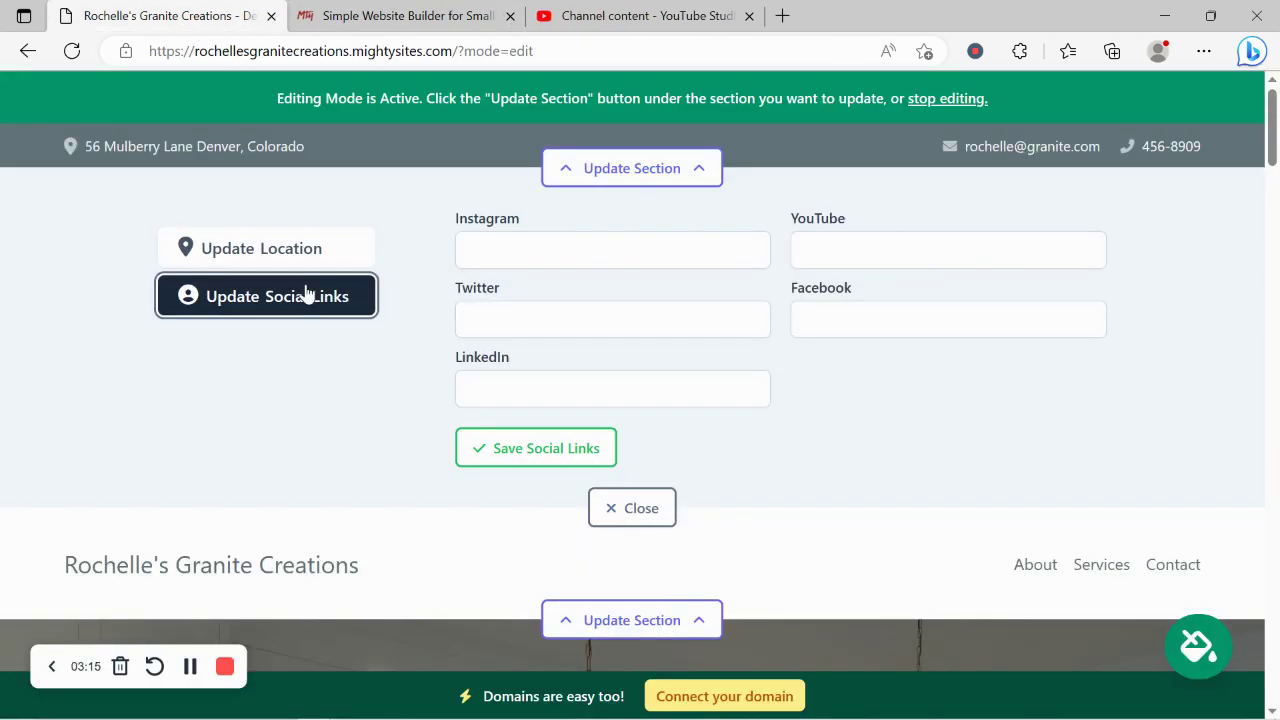
# Add Instagram handle mightysitesusa and Twitter handle mightysites, then open the header settings
pyautogui.click(560, 251)
pyautogui.write('migh')
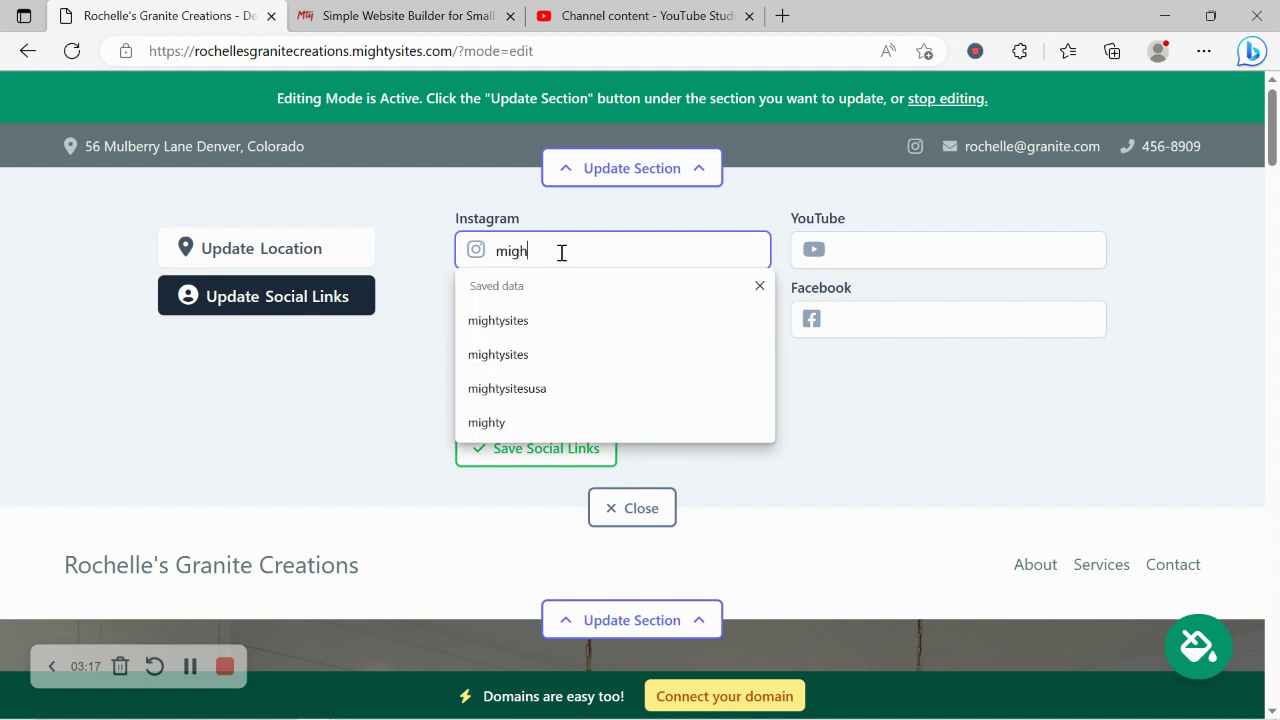
pyautogui.write('tu')
pyautogui.press('BackSpace')
pyautogui.write('ysi')
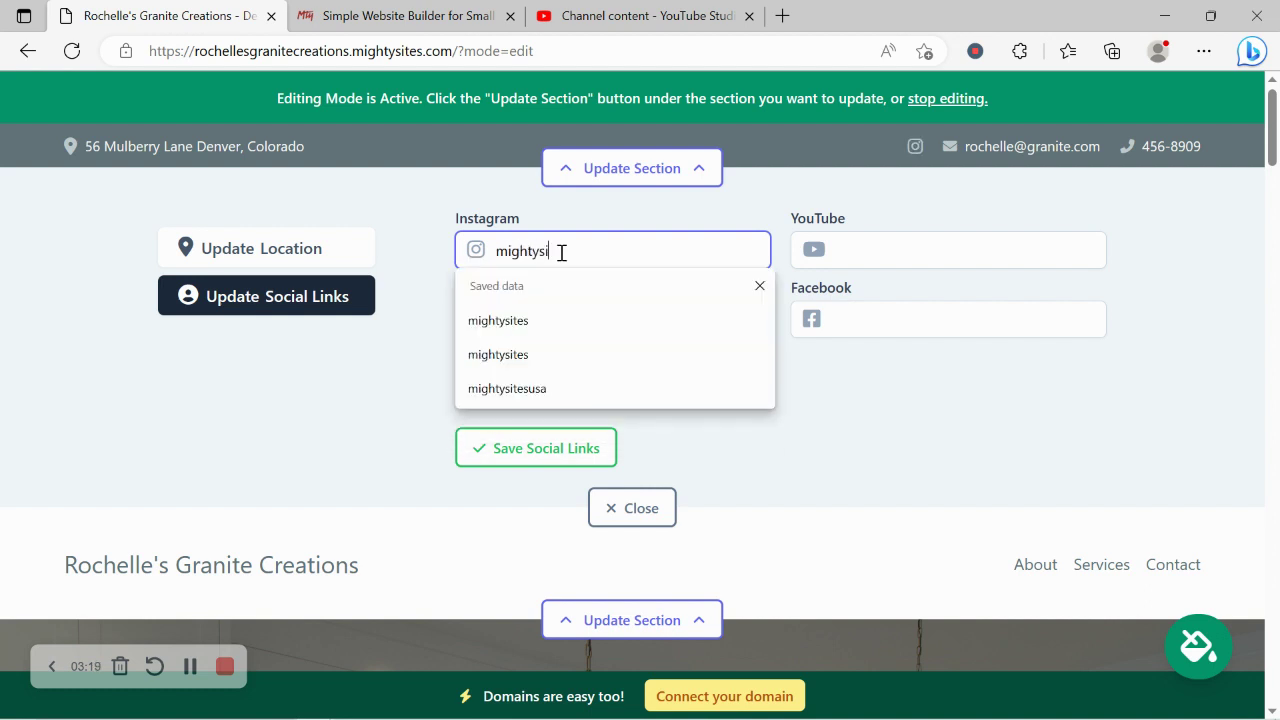
pyautogui.write('usa')
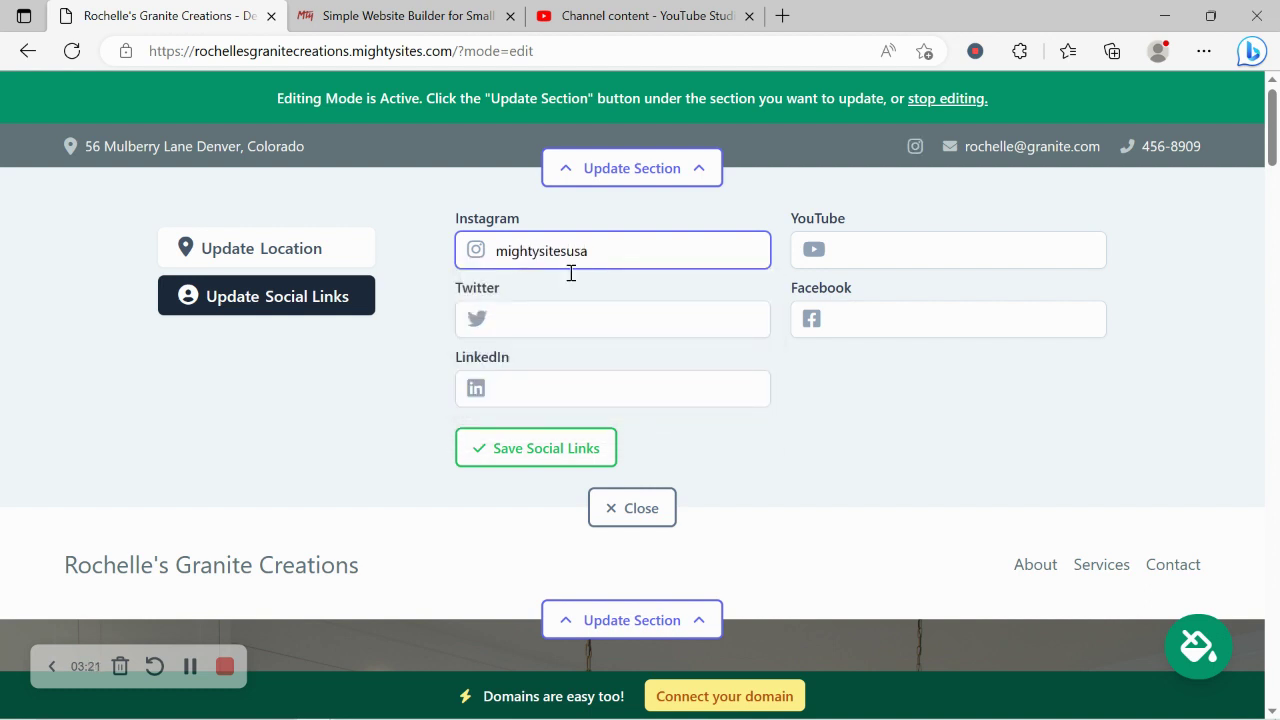
pyautogui.click(593, 318)
pyautogui.write('mightysi')
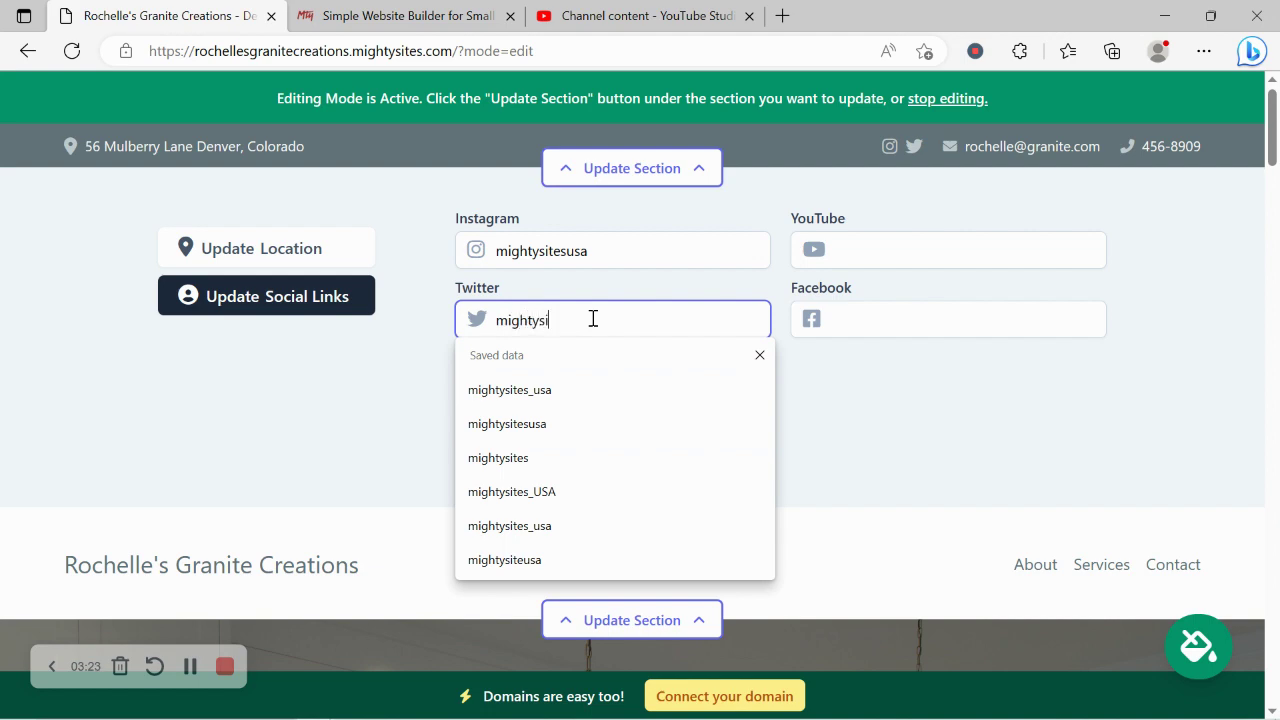
pyautogui.write('s')
pyautogui.moveTo(1270, 100)
pyautogui.mouseDown()
pyautogui.moveTo(1276, 623)
pyautogui.moveTo(1276, 133)
pyautogui.mouseUp()
pyautogui.scroll(1, 583, 200)
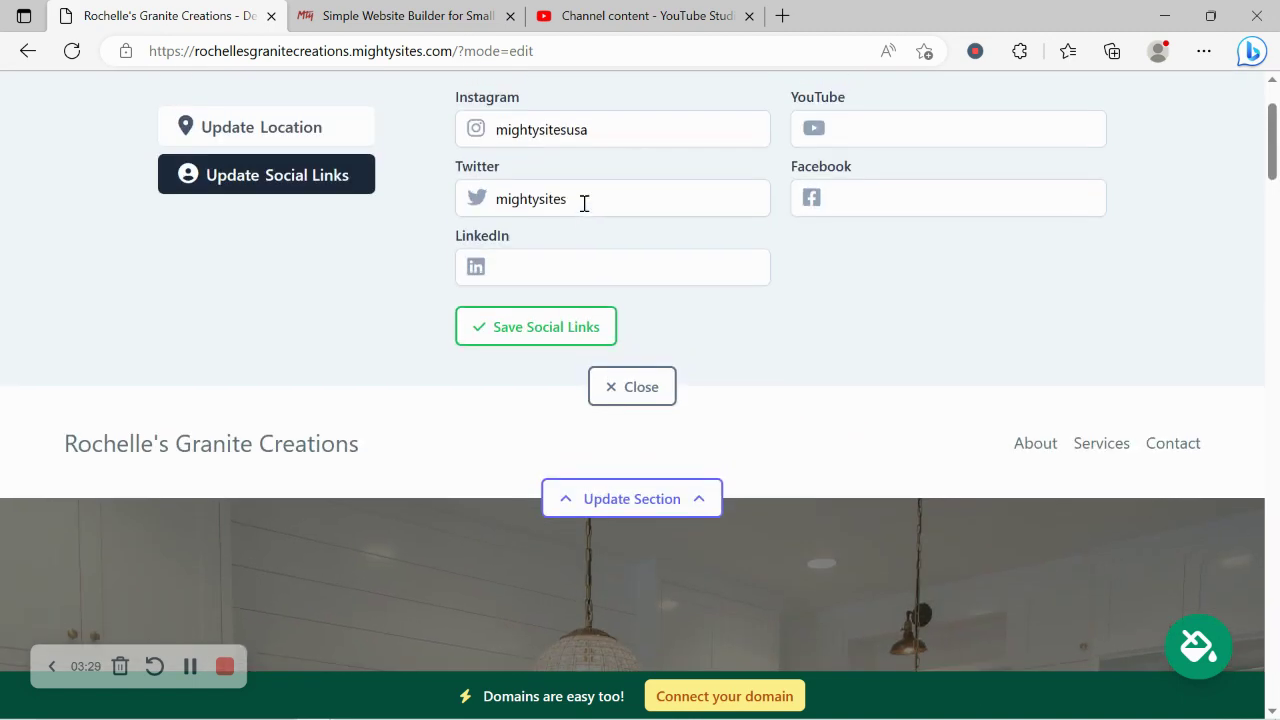
pyautogui.click(634, 380)
# Upload the Mighty Sites logo image file as the header logo
pyautogui.click(634, 160)
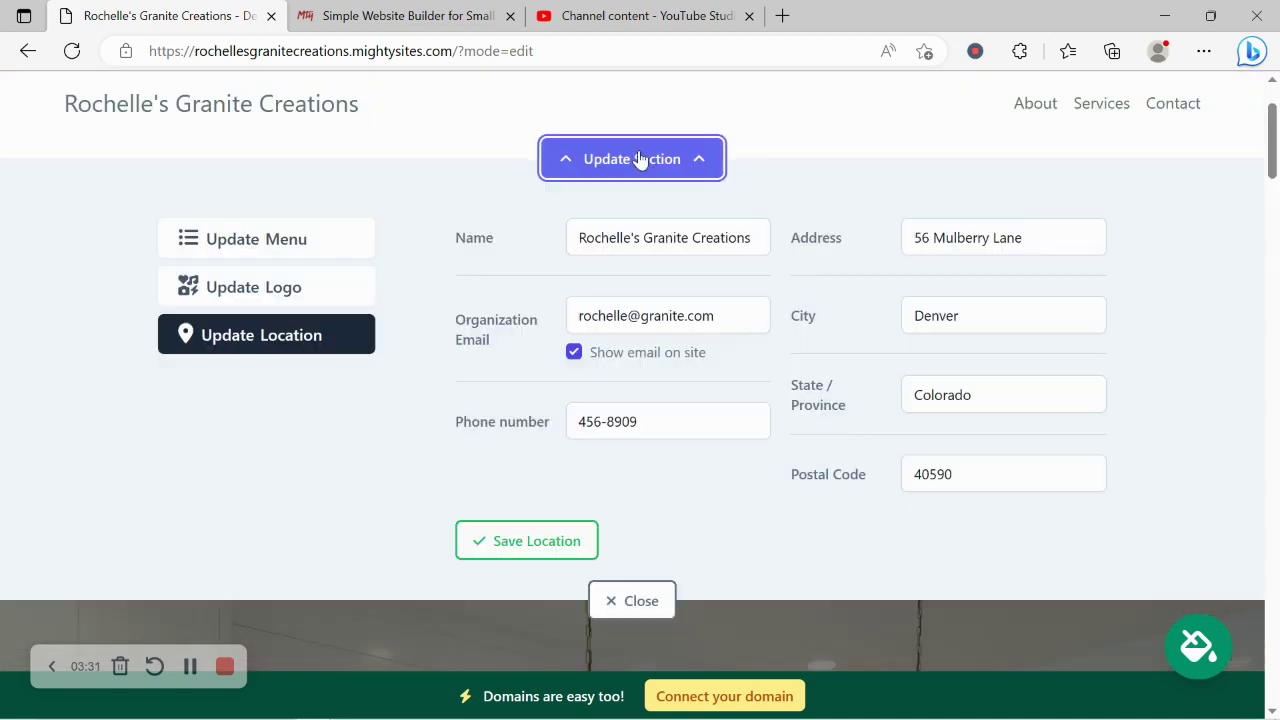
pyautogui.scroll(1, 333, 337)
pyautogui.click(323, 357)
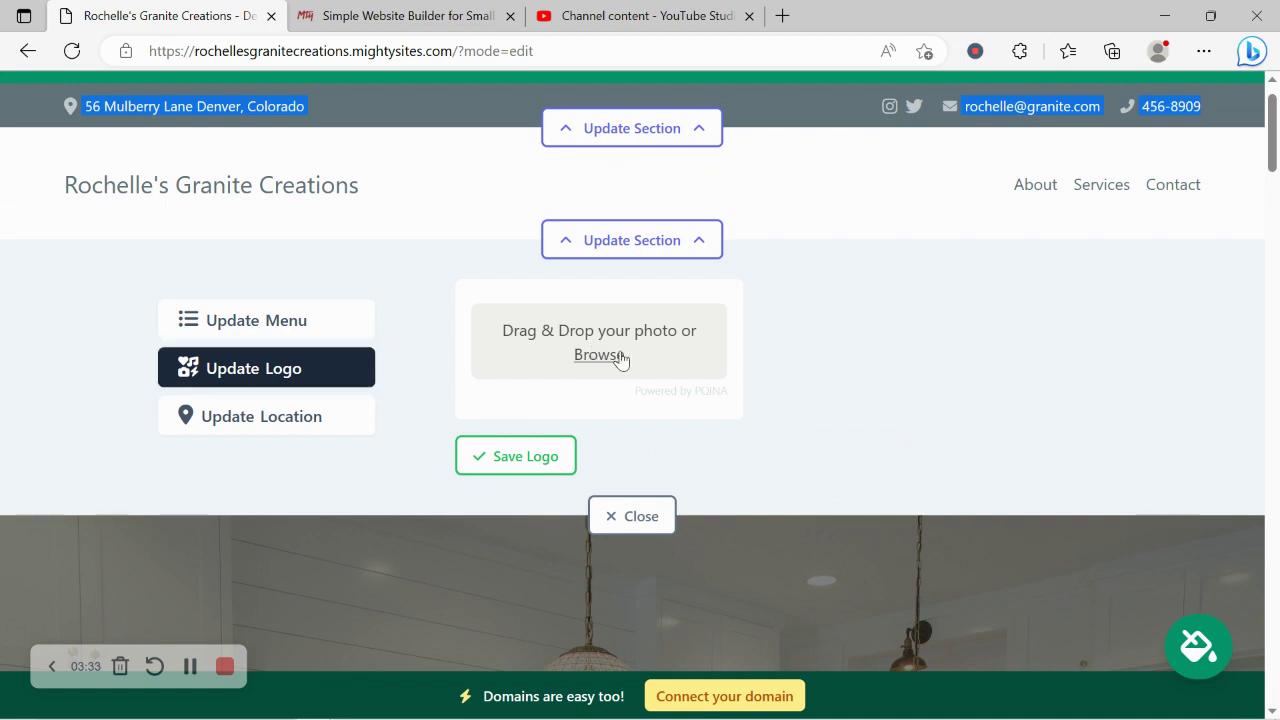
pyautogui.click(610, 355)
pyautogui.click(95, 229)
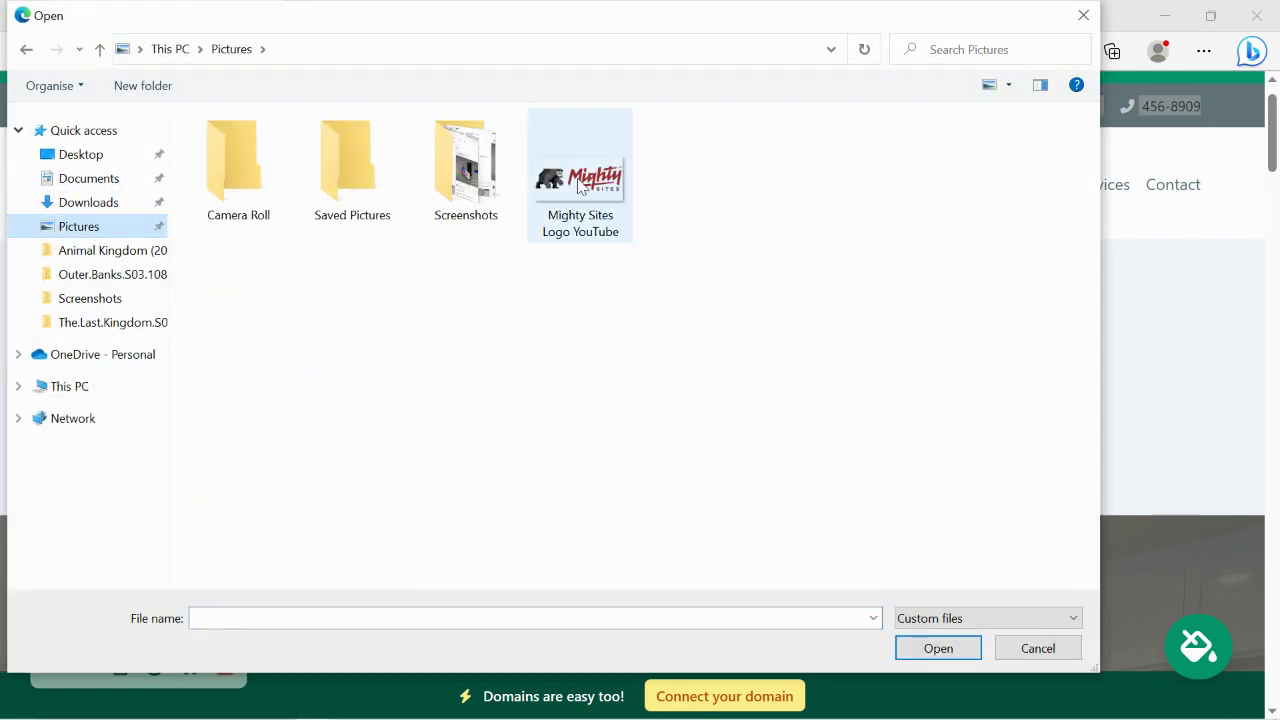
pyautogui.doubleClick(578, 188)
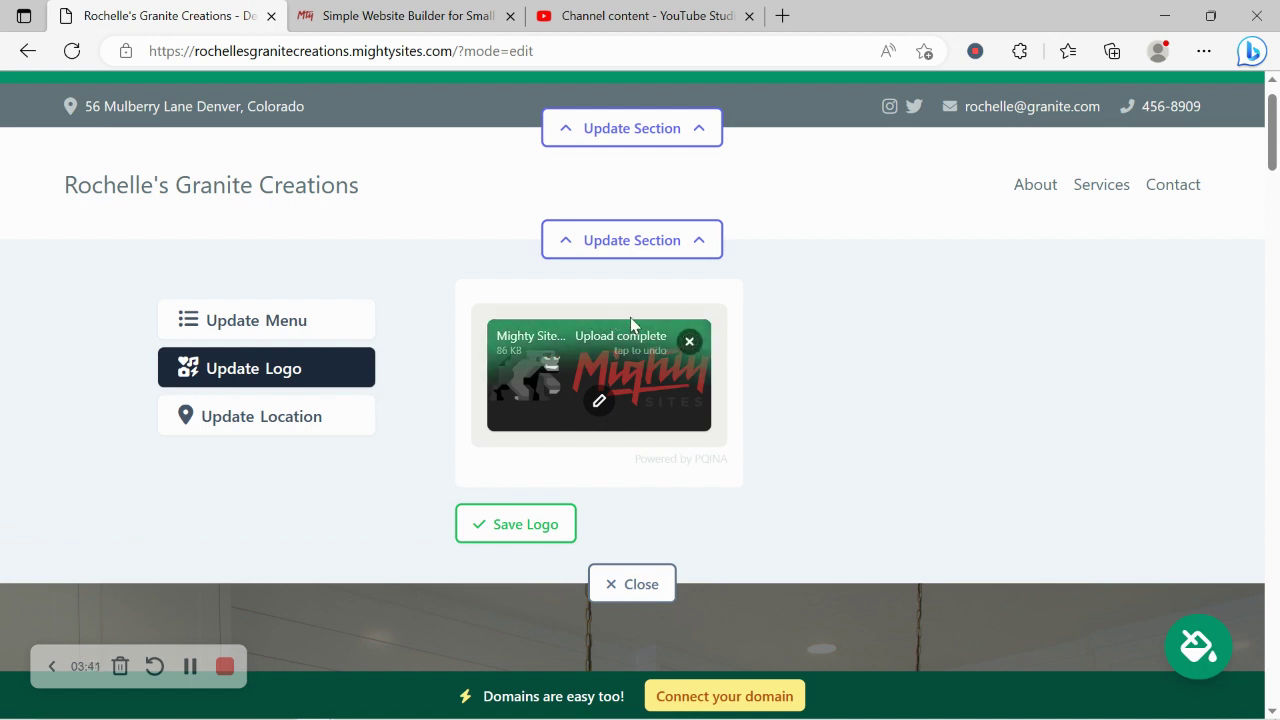
# Crop empty space off the logo's top, bottom and left, save it, and enlarge it
pyautogui.click(598, 408)
pyautogui.moveTo(228, 170); pyautogui.dragTo(228, 231)
pyautogui.moveTo(237, 607); pyautogui.dragTo(226, 548)
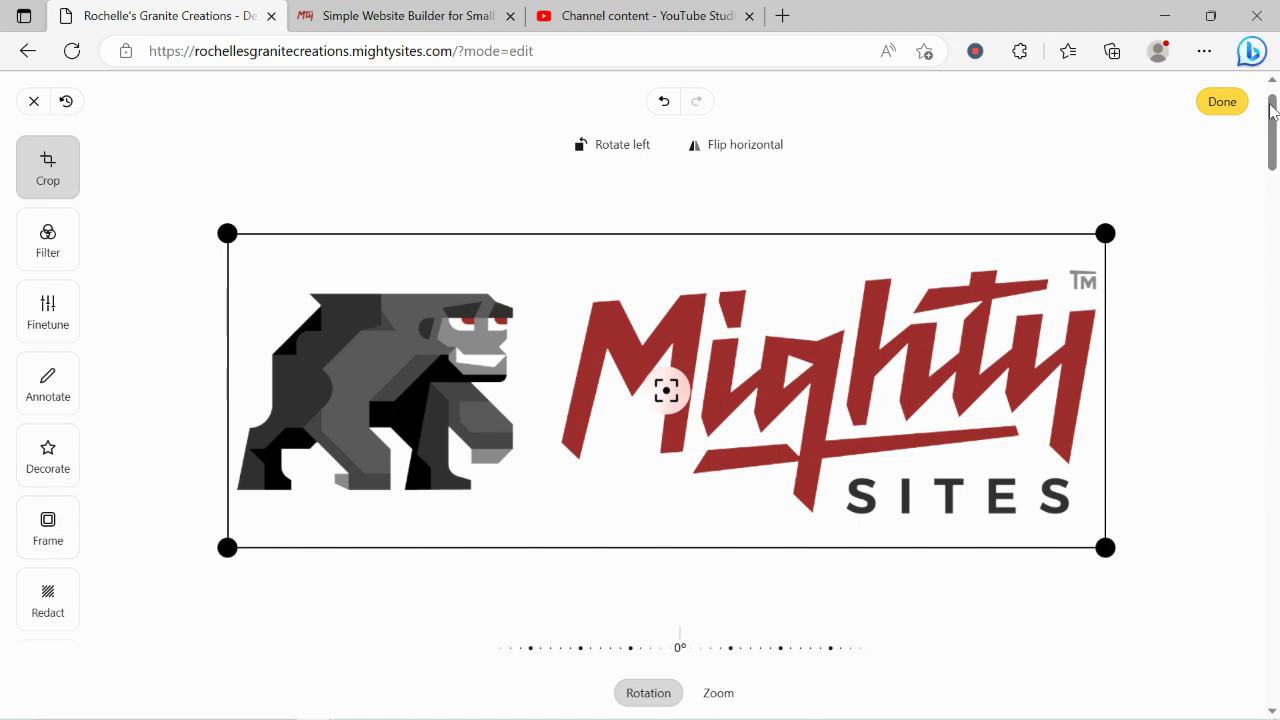
pyautogui.click(1224, 104)
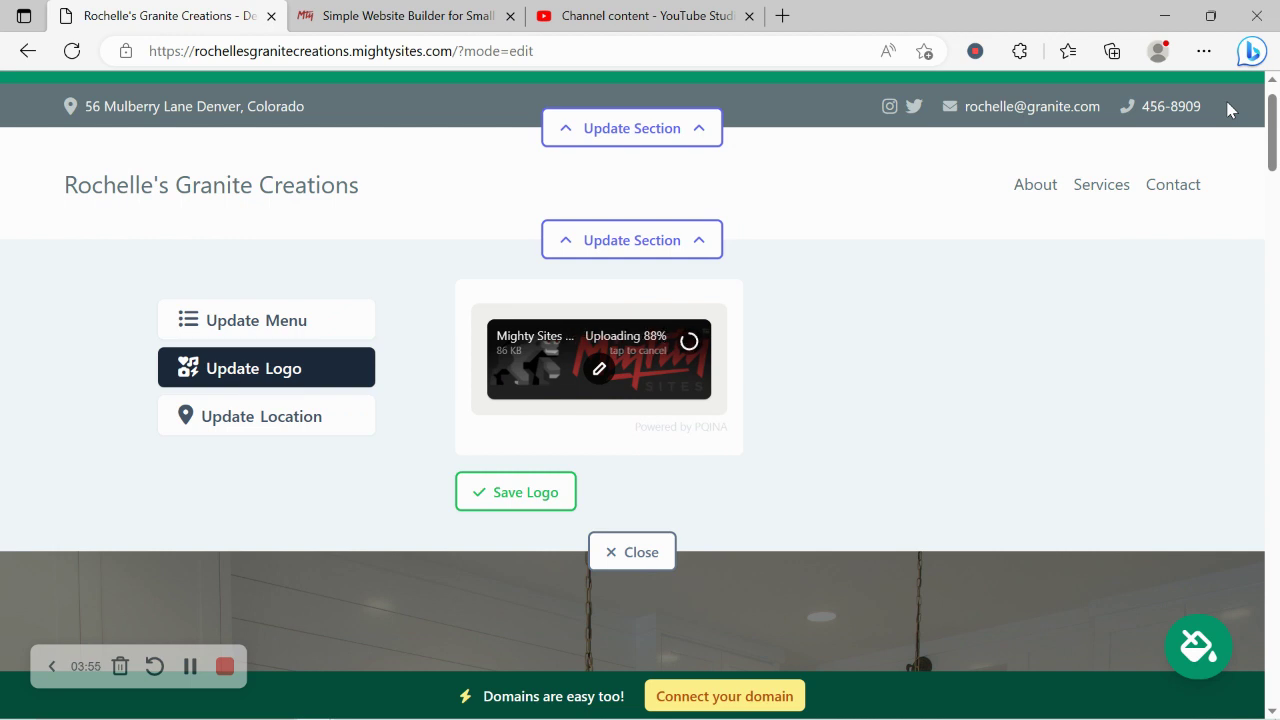
pyautogui.click(524, 491)
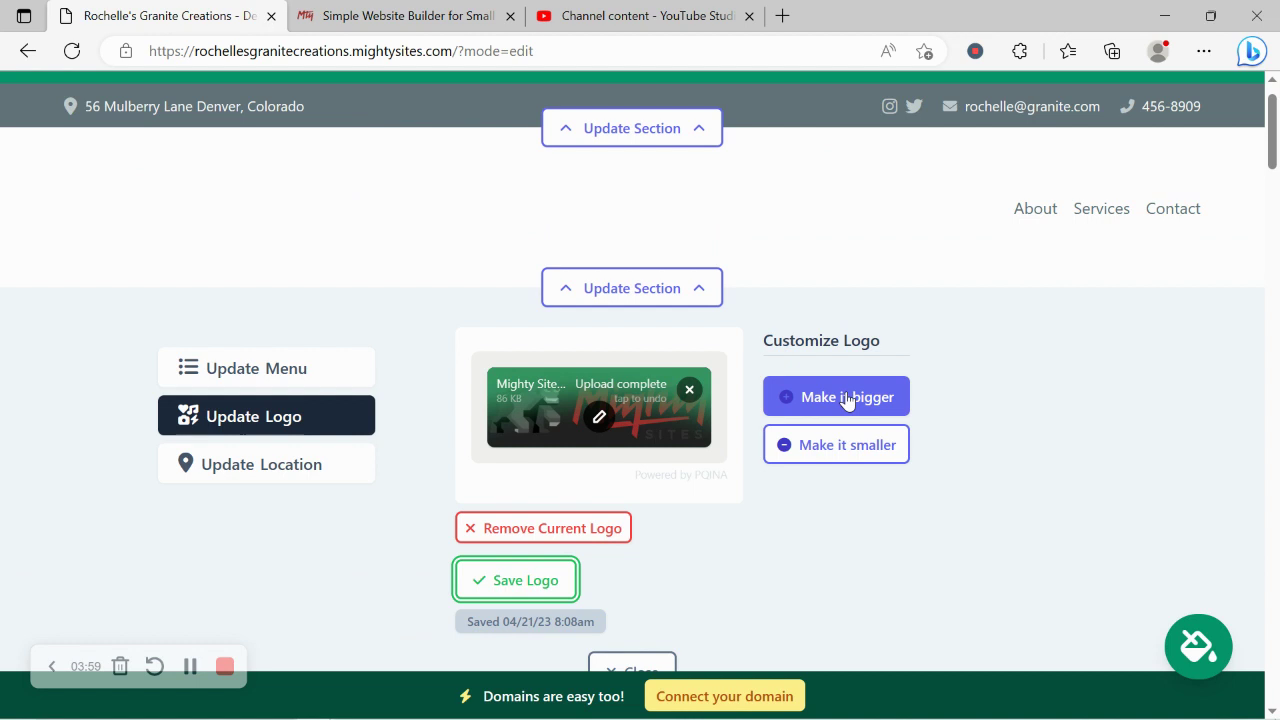
pyautogui.click(846, 398)
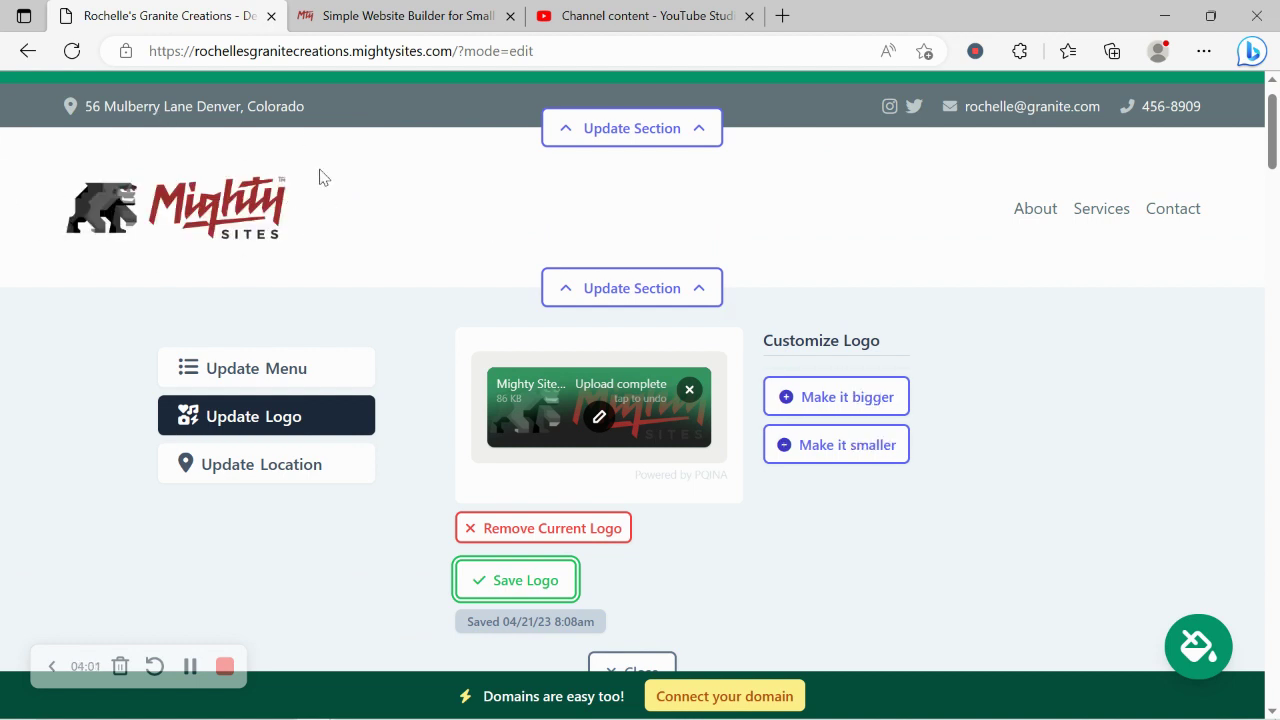
pyautogui.scroll(-1, 175, 276)
pyautogui.scroll(-2, 175, 276)
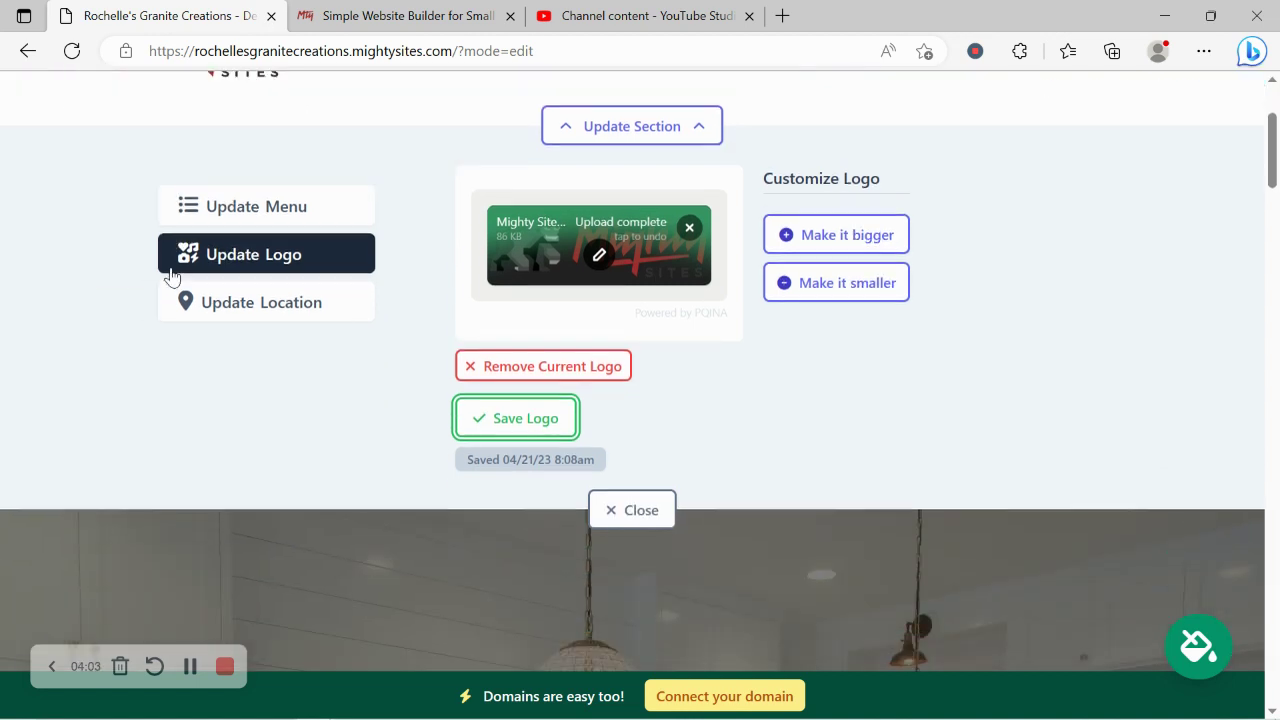
pyautogui.click(654, 508)
pyautogui.scroll(3, 672, 465)
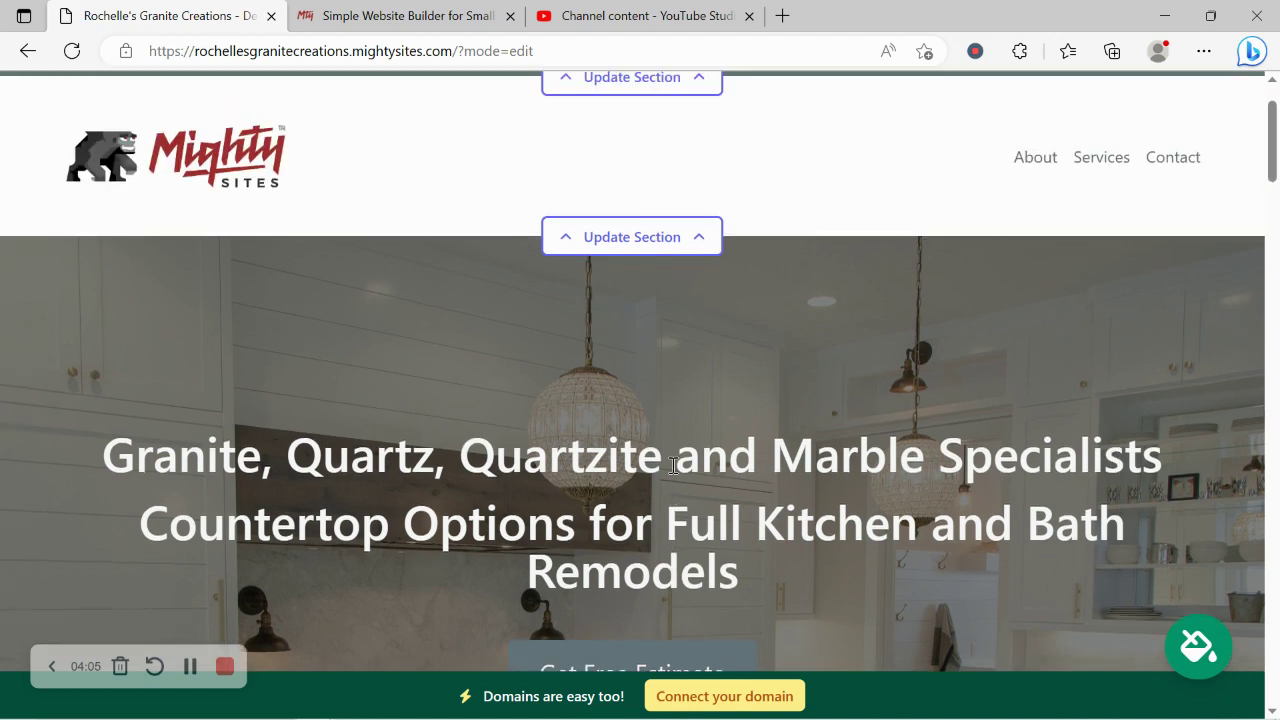
pyautogui.scroll(-3, 672, 465)
pyautogui.scroll(-4, 672, 468)
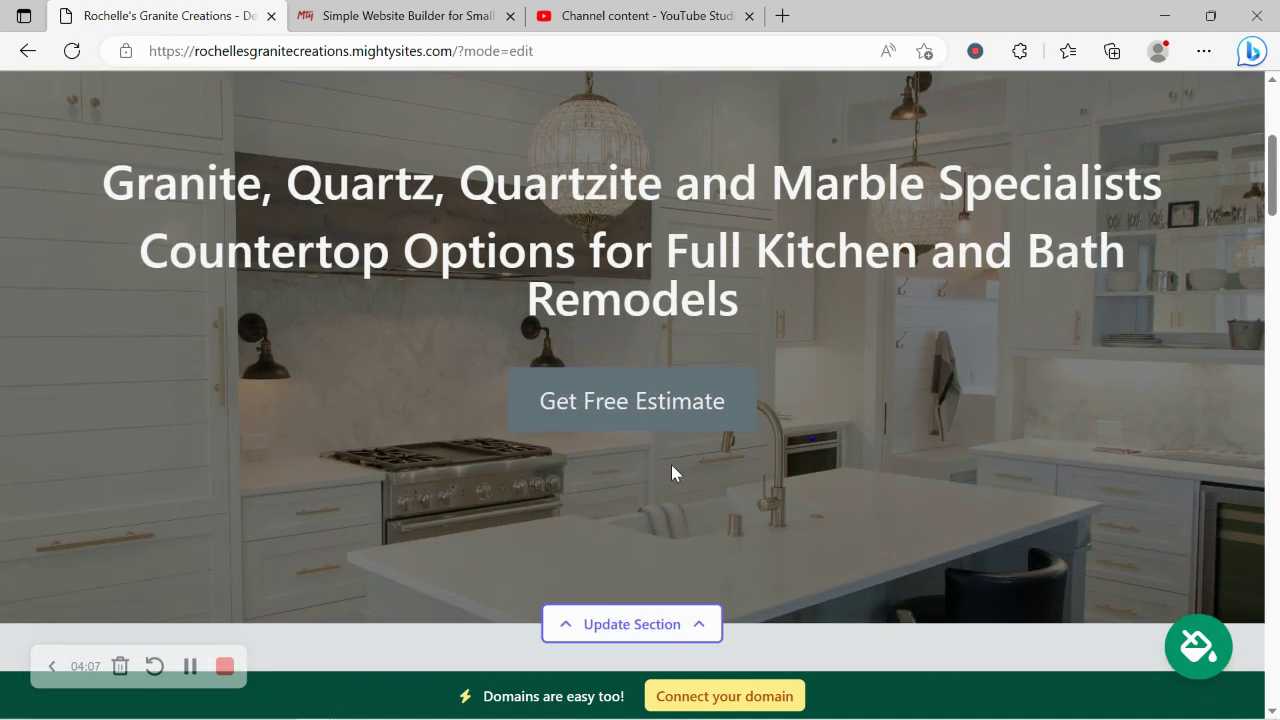
pyautogui.scroll(-2, 671, 464)
pyautogui.scroll(-3, 700, 460)
pyautogui.scroll(-1, 736, 457)
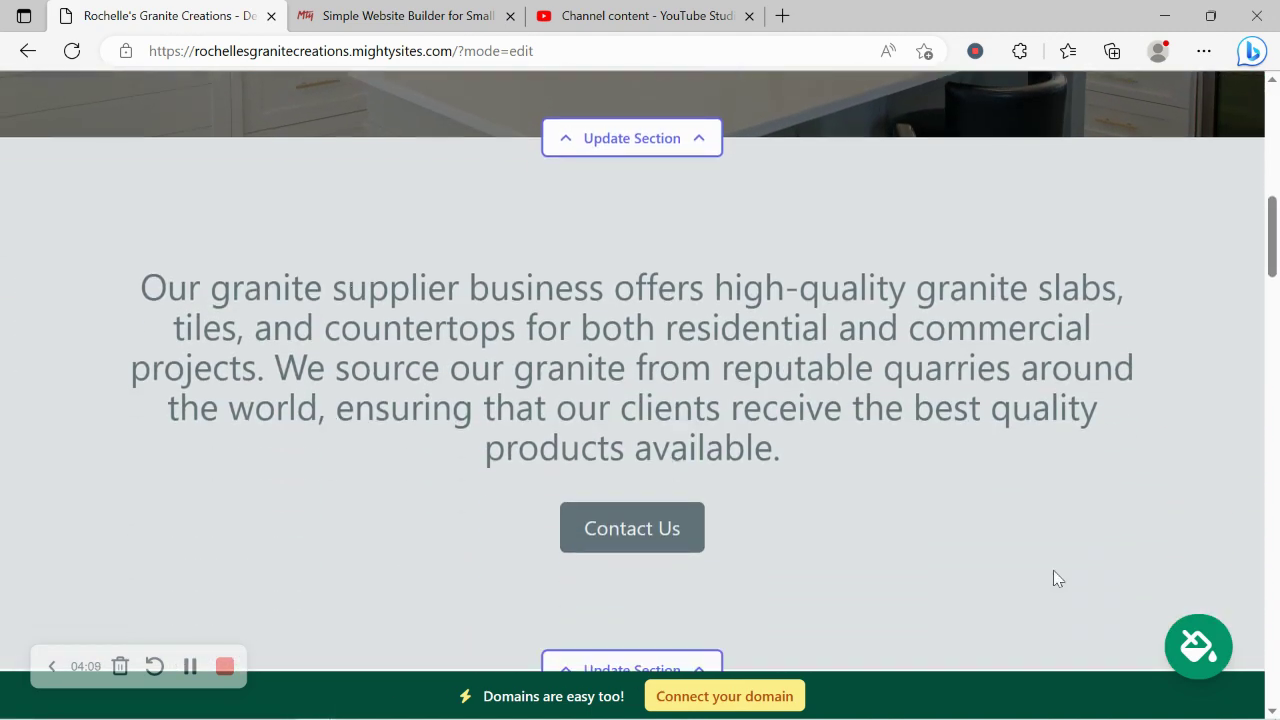
pyautogui.scroll(-3, 894, 277)
pyautogui.scroll(-3, 897, 277)
pyautogui.scroll(-2, 897, 276)
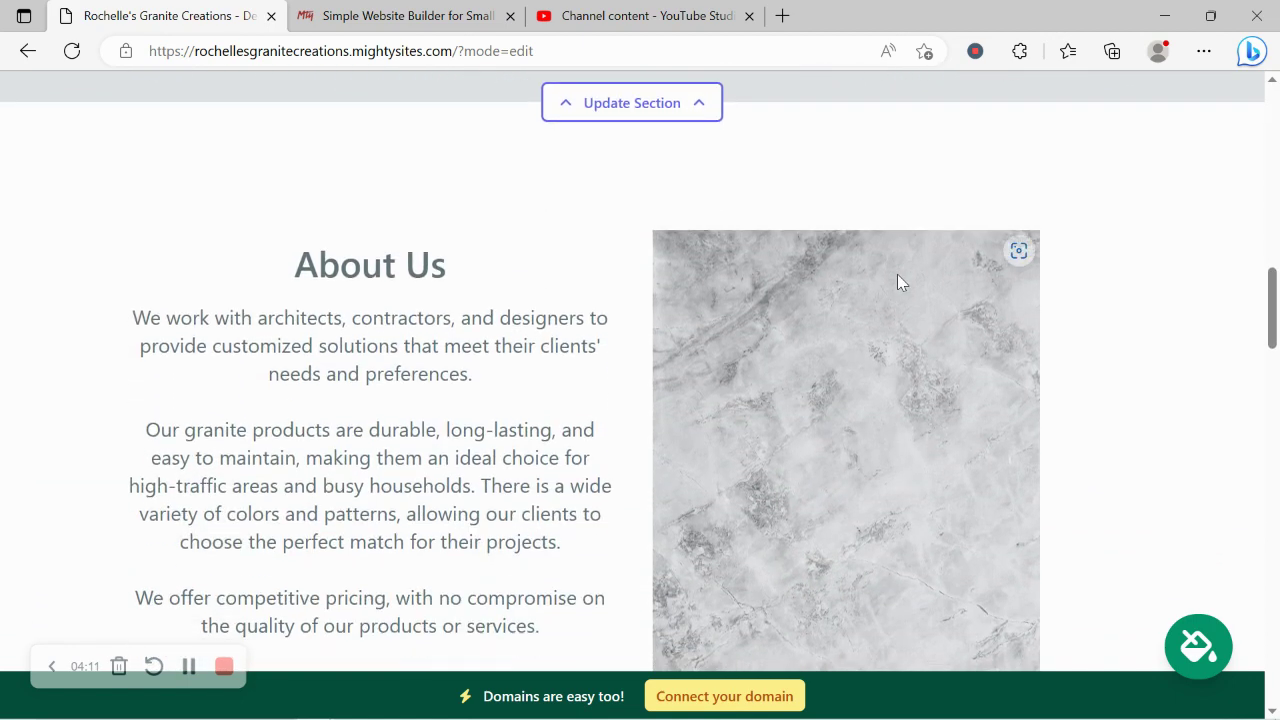
pyautogui.scroll(2, 897, 276)
pyautogui.scroll(2, 897, 276)
pyautogui.scroll(3, 897, 276)
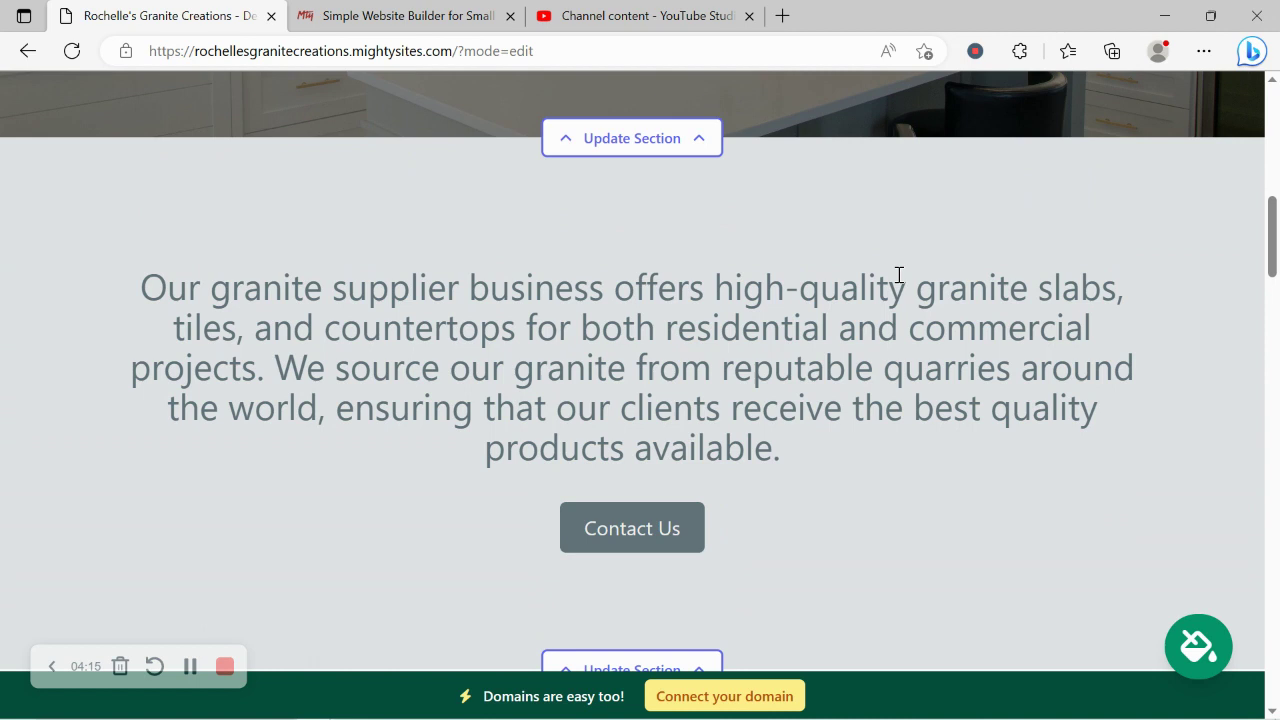
pyautogui.scroll(2, 898, 274)
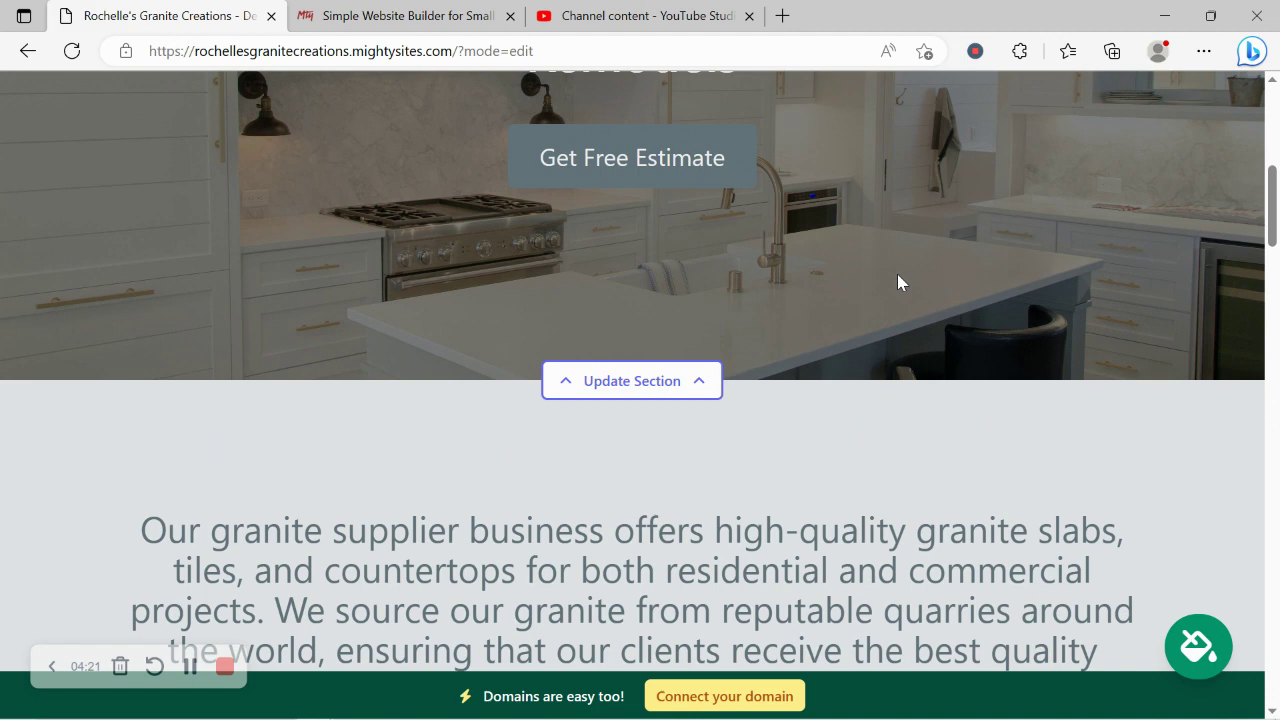
pyautogui.click(1208, 640)
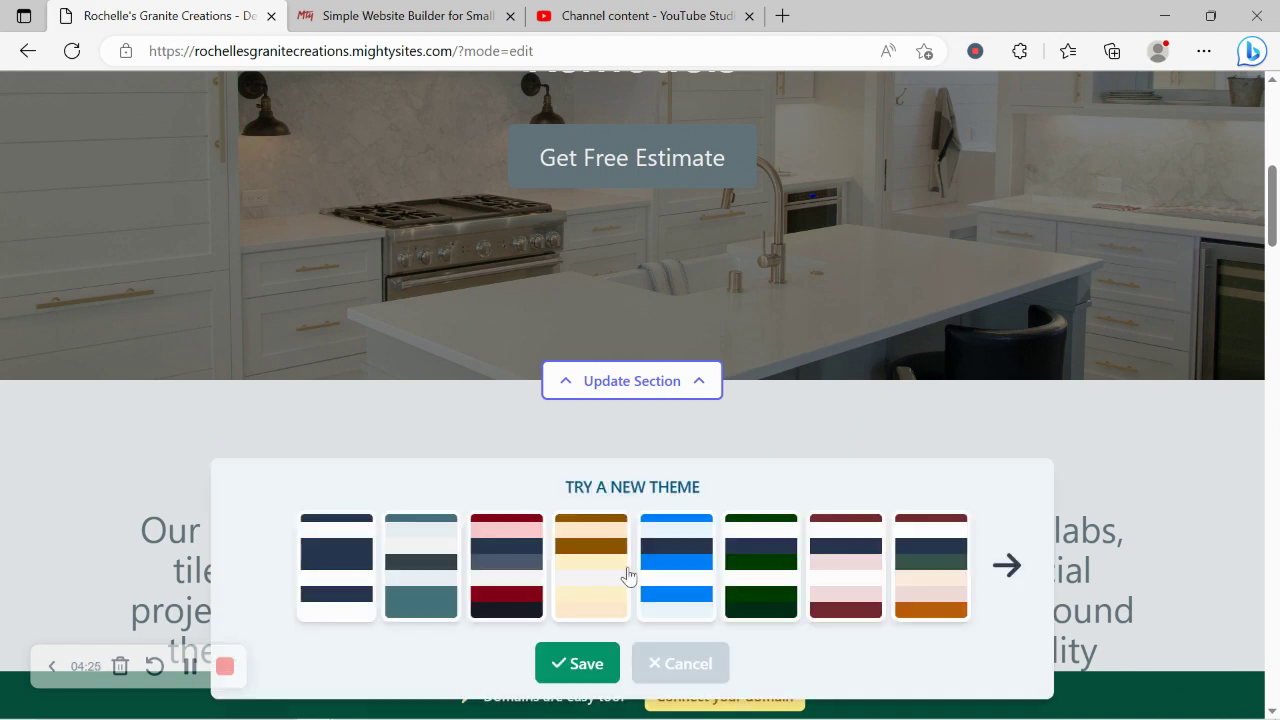
pyautogui.click(1036, 562)
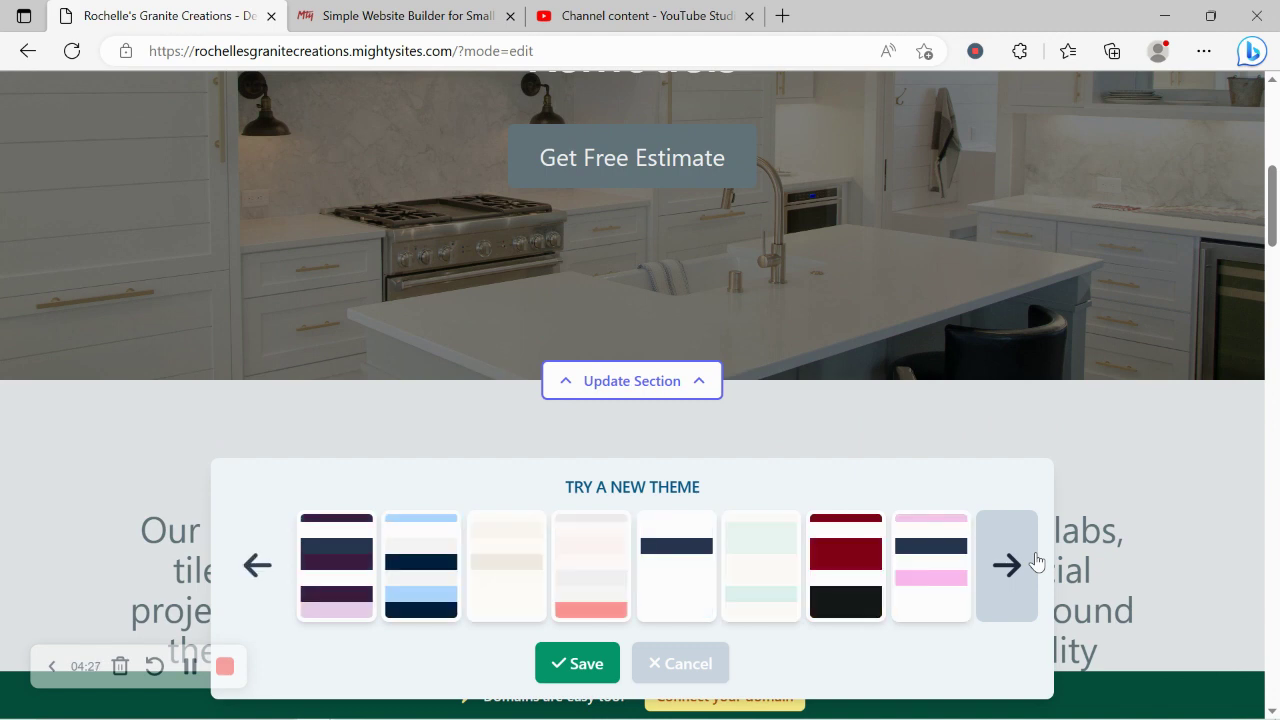
pyautogui.click(1036, 562)
pyautogui.scroll(5, 587, 557)
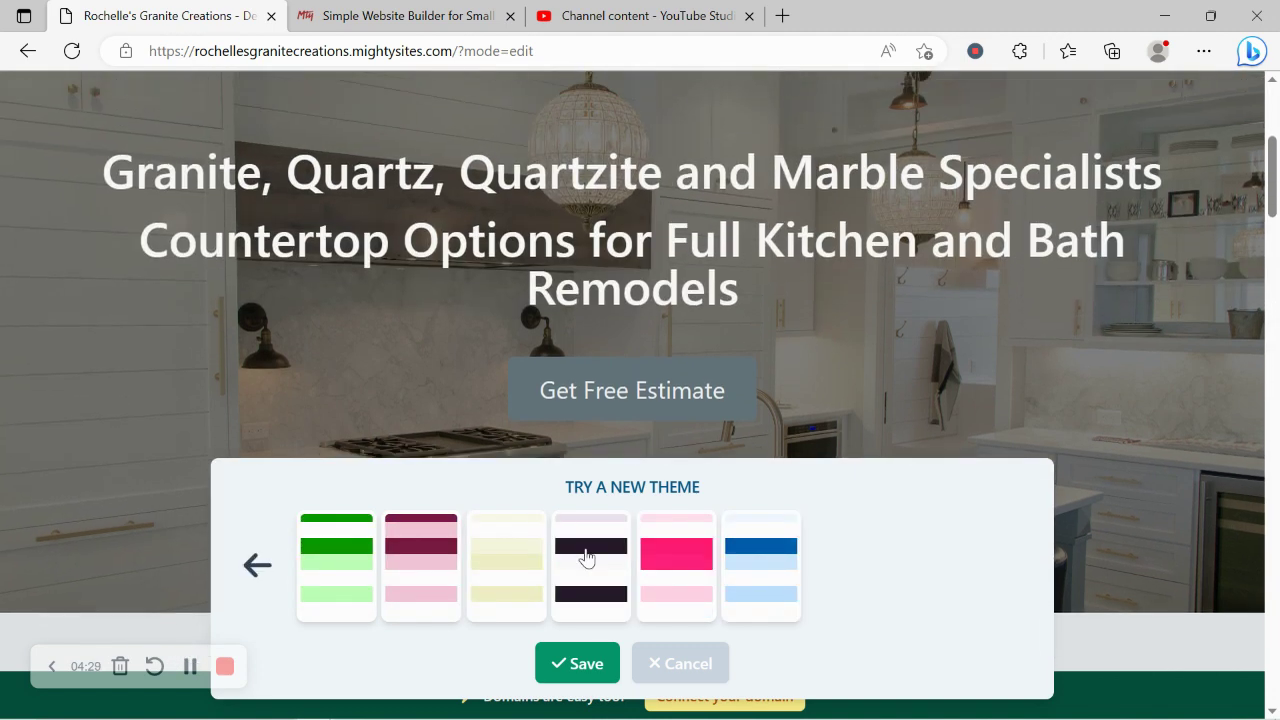
pyautogui.click(657, 663)
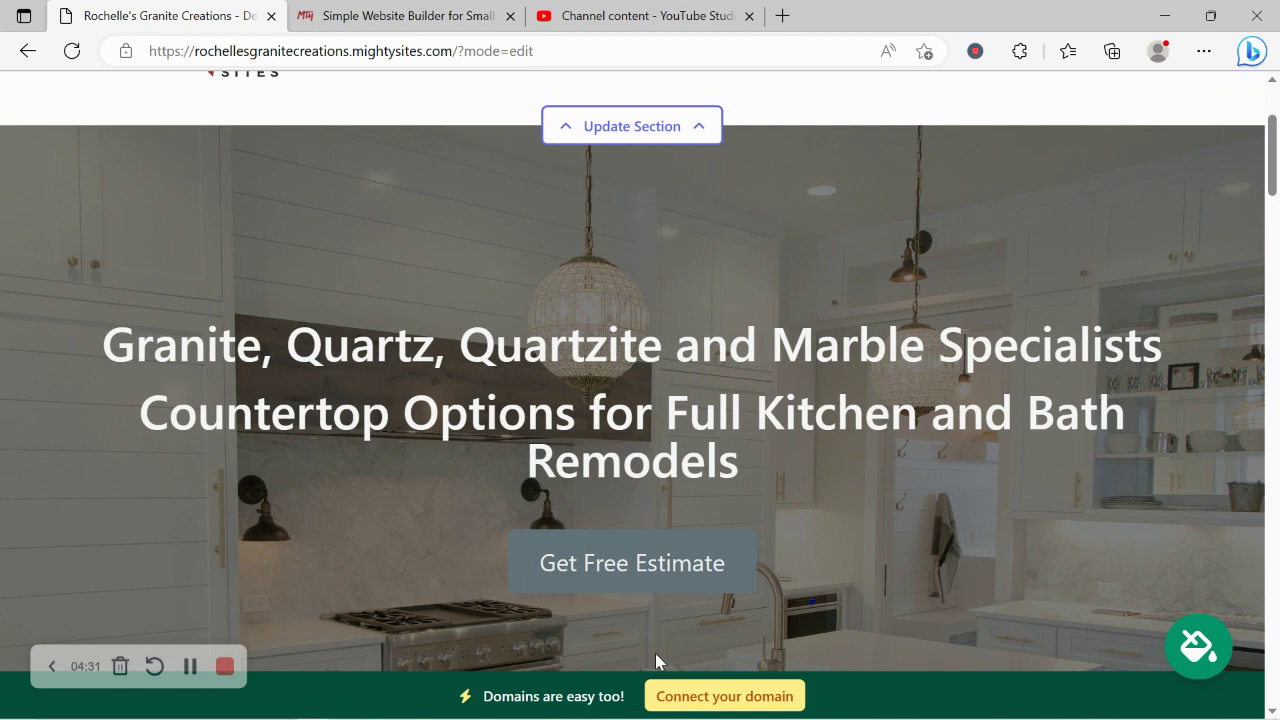
# Bring up the hero section's background image options in the stock photo library
pyautogui.scroll(2, 634, 353)
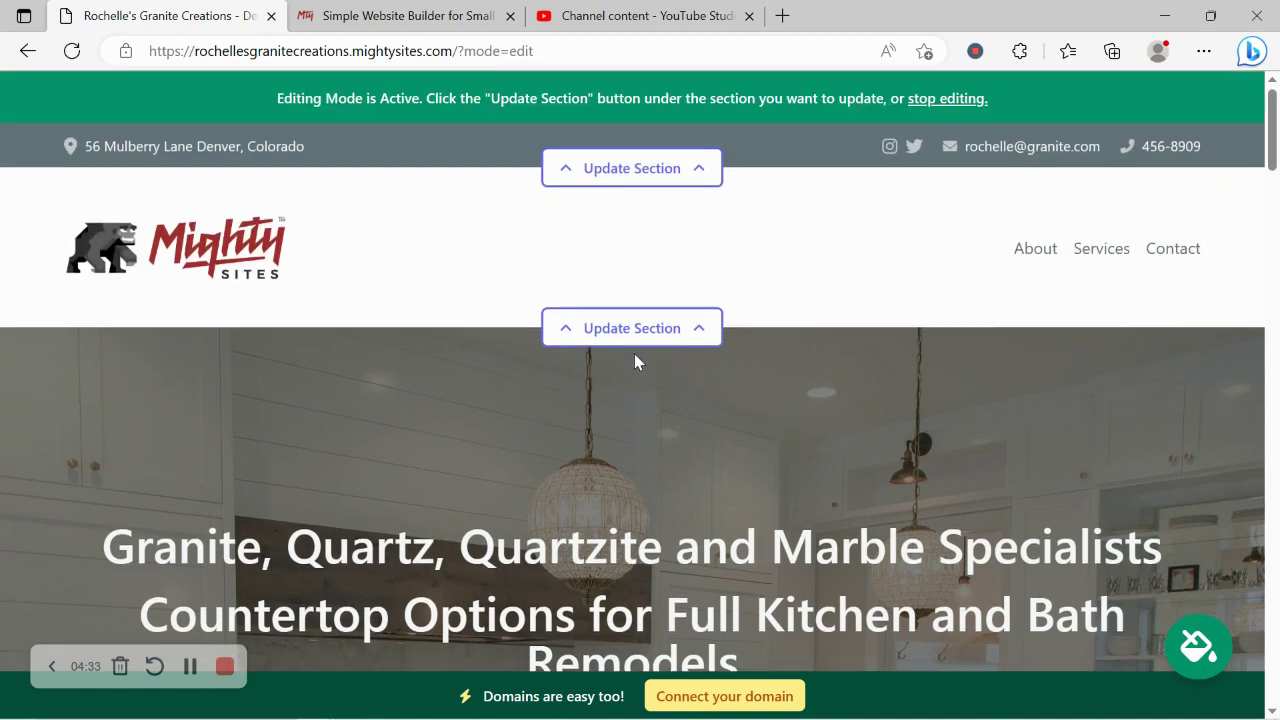
pyautogui.scroll(-4, 634, 353)
pyautogui.scroll(-1, 635, 355)
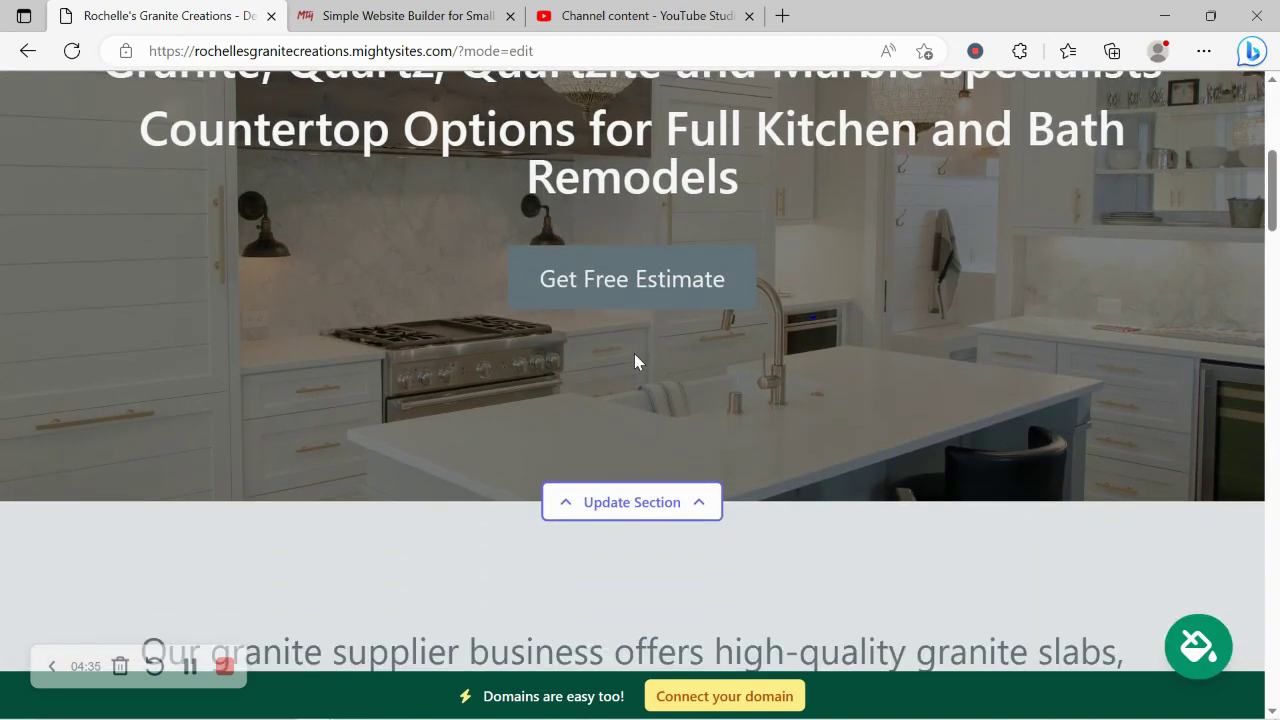
pyautogui.scroll(-1, 634, 362)
pyautogui.click(615, 420)
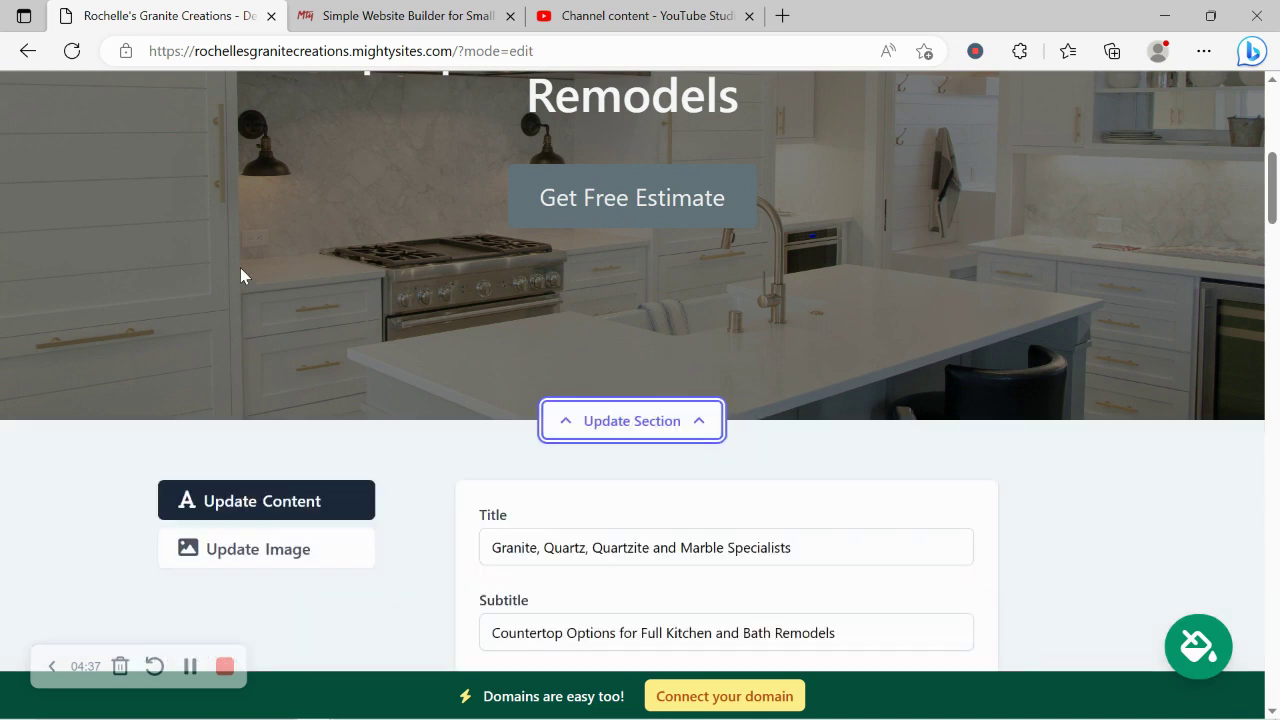
pyautogui.scroll(-2, 240, 274)
pyautogui.click(335, 395)
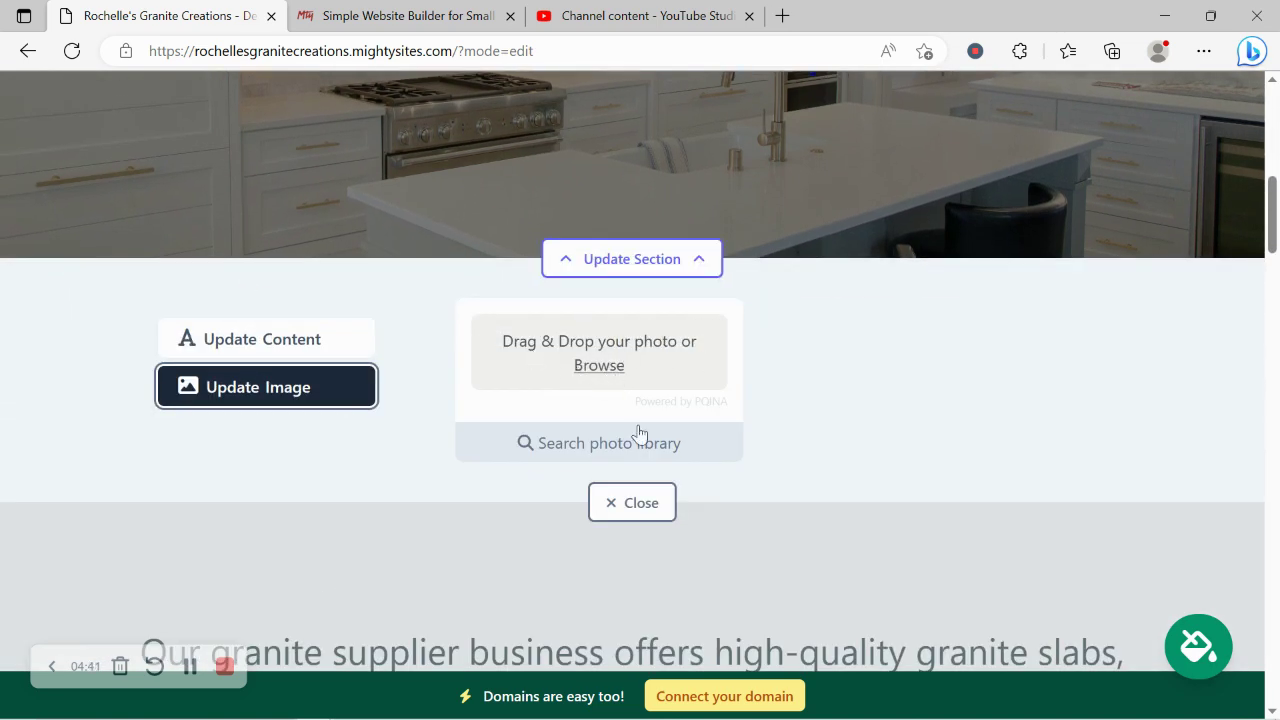
pyautogui.click(660, 454)
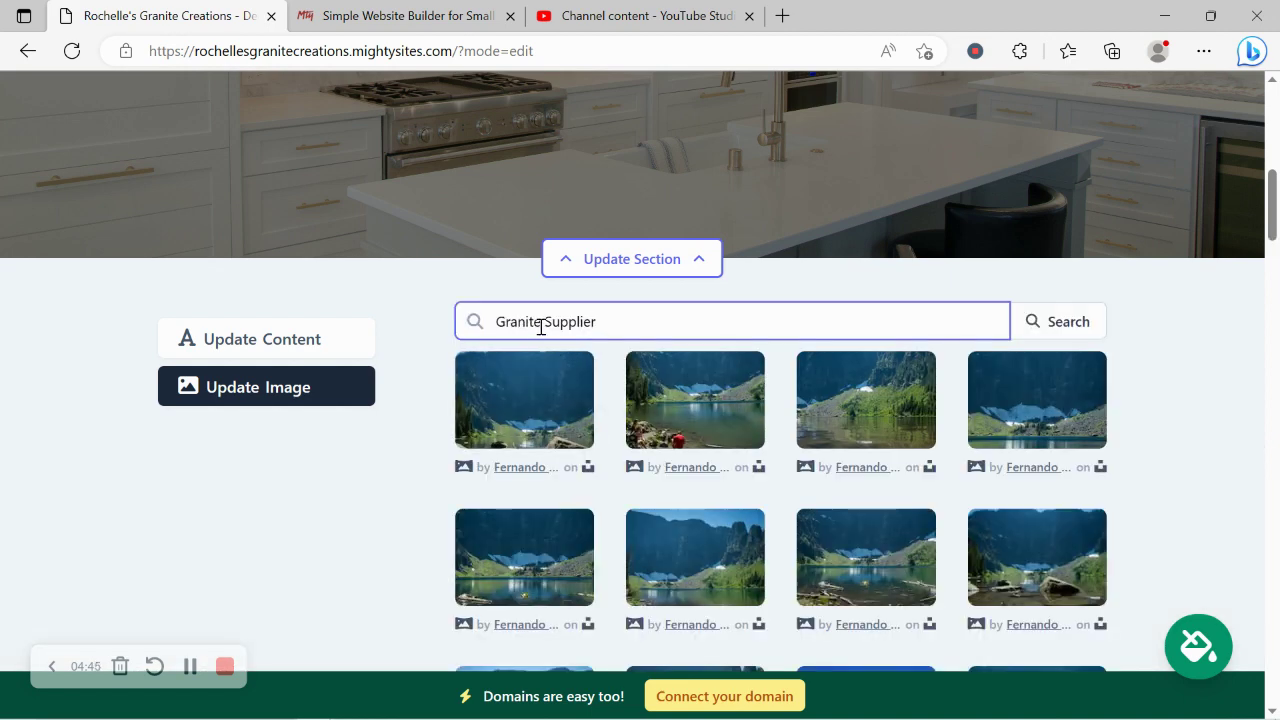
# Search the photo library for Granite and page through the results
pyautogui.moveTo(549, 325); pyautogui.dragTo(686, 323)
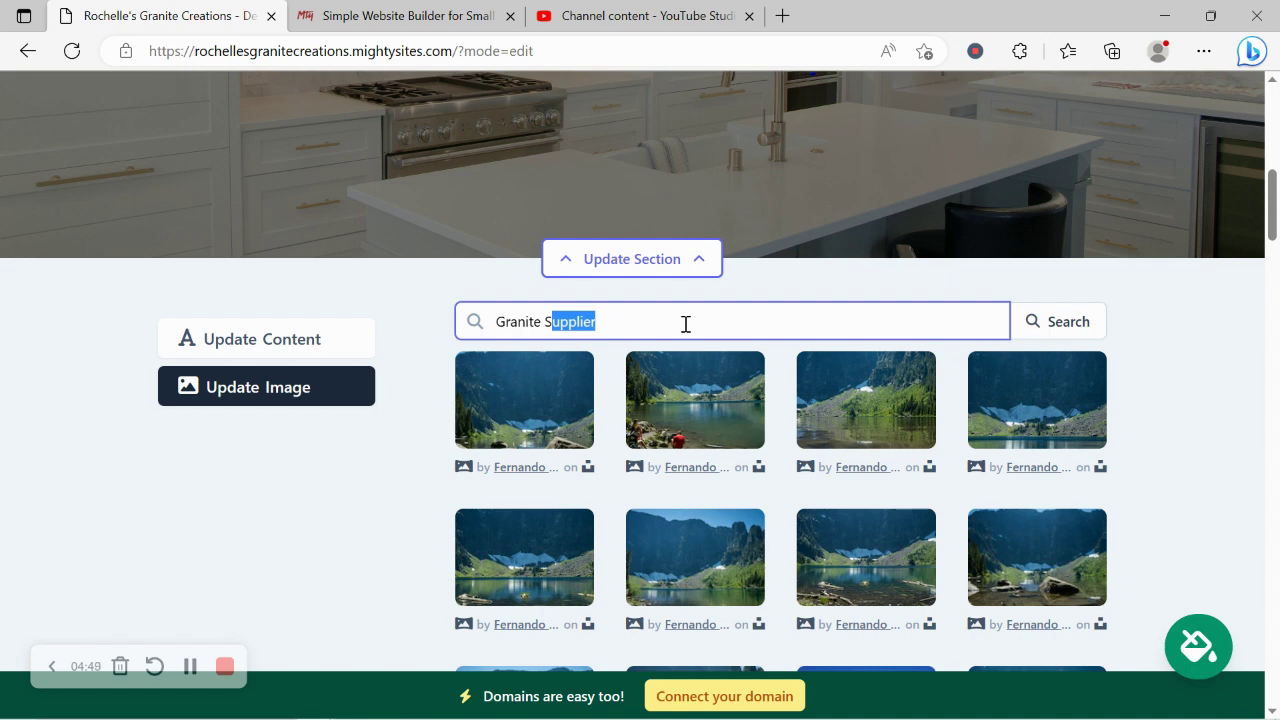
pyautogui.press('BackSpace')
pyautogui.press('BackSpace')
pyautogui.press('BackSpace')
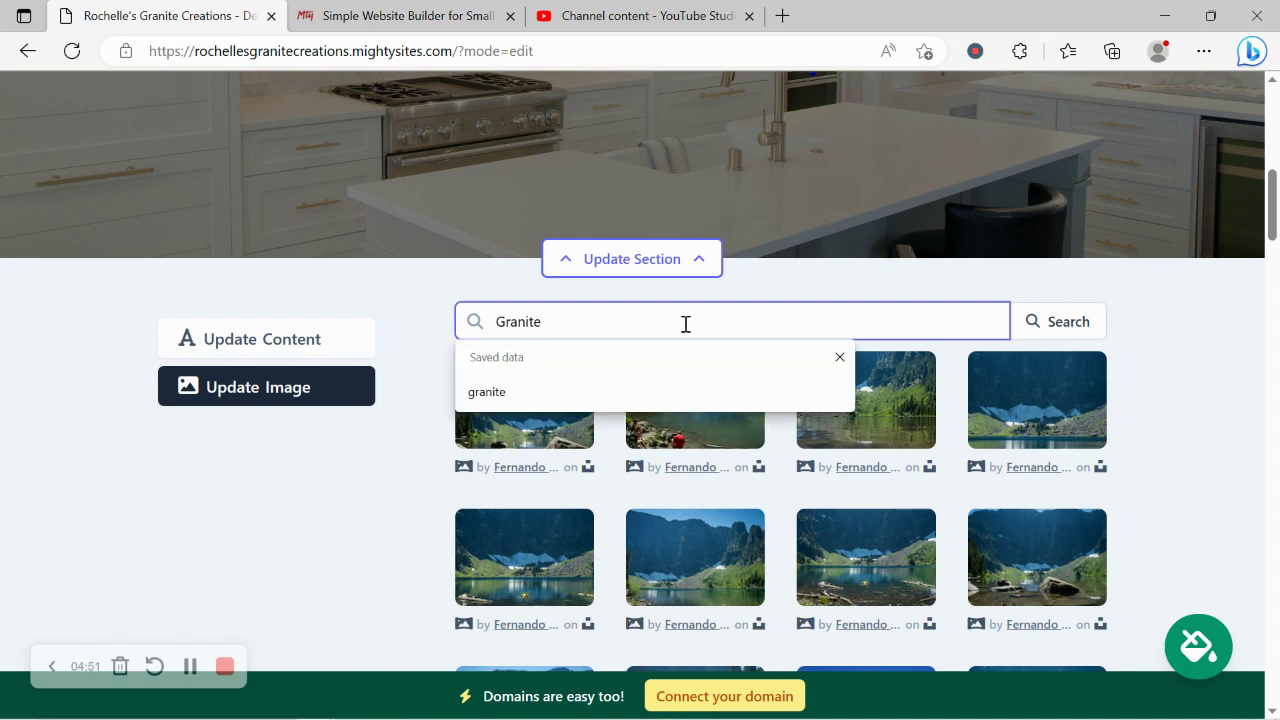
pyautogui.click(1062, 321)
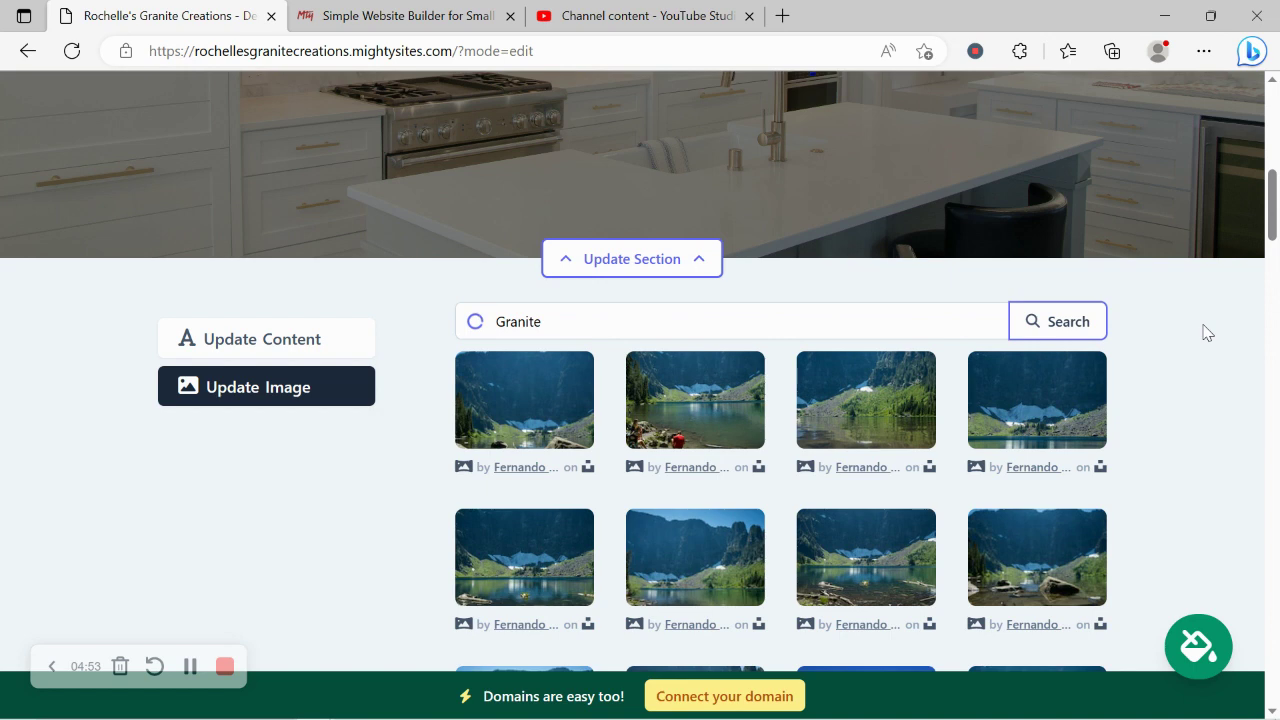
pyautogui.scroll(-1, 1207, 333)
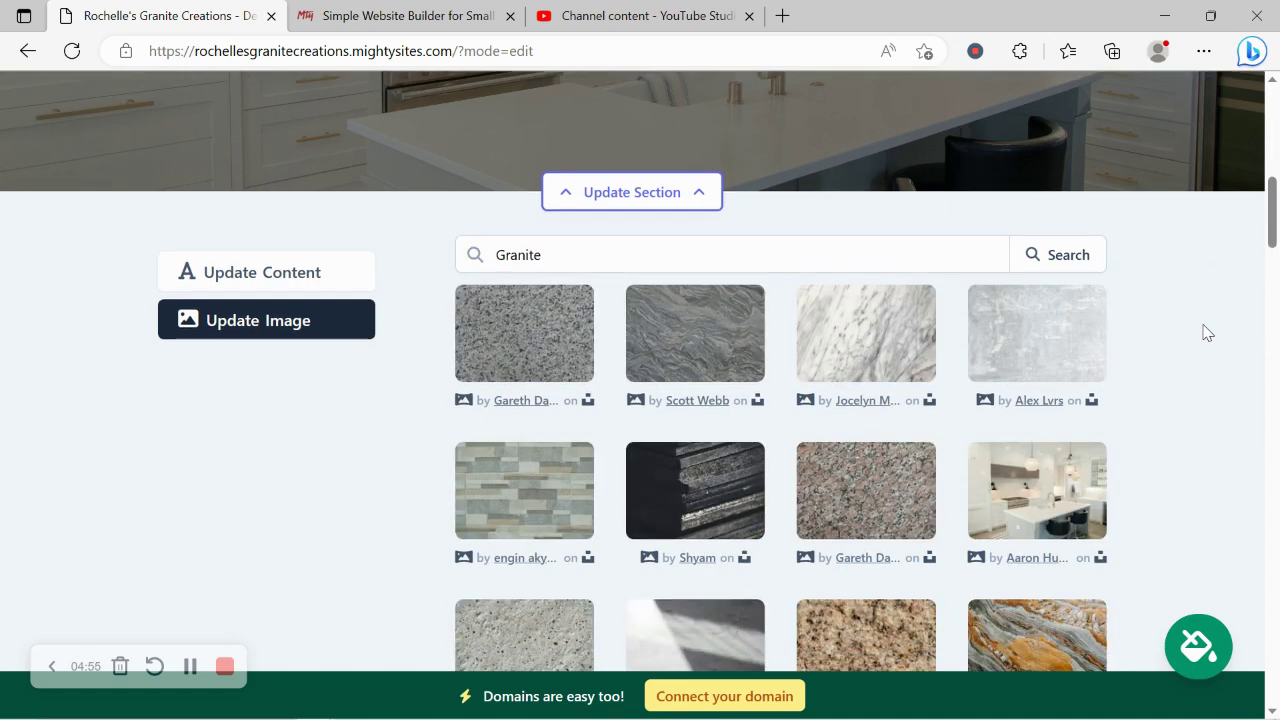
pyautogui.scroll(-1, 1207, 333)
pyautogui.scroll(-1, 1207, 333)
pyautogui.scroll(1, 1207, 333)
pyautogui.scroll(2, 1207, 333)
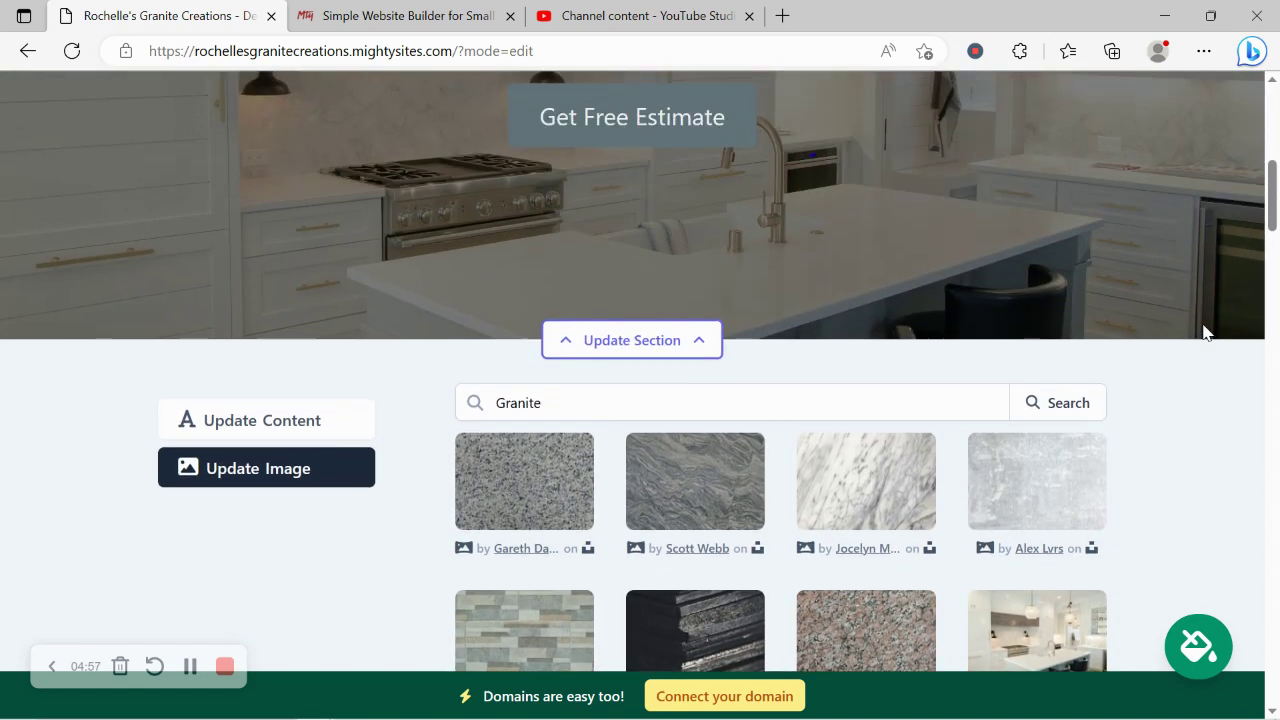
pyautogui.scroll(-4, 1203, 331)
pyautogui.click(1068, 516)
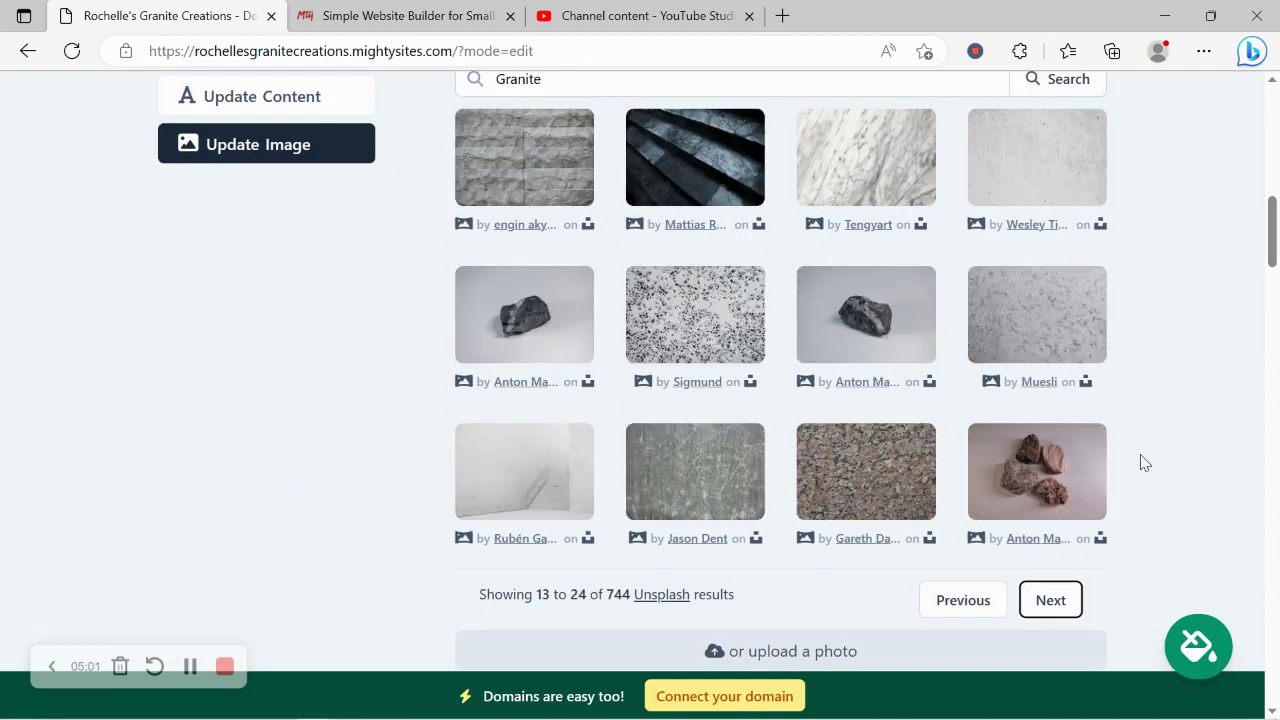
pyautogui.click(960, 603)
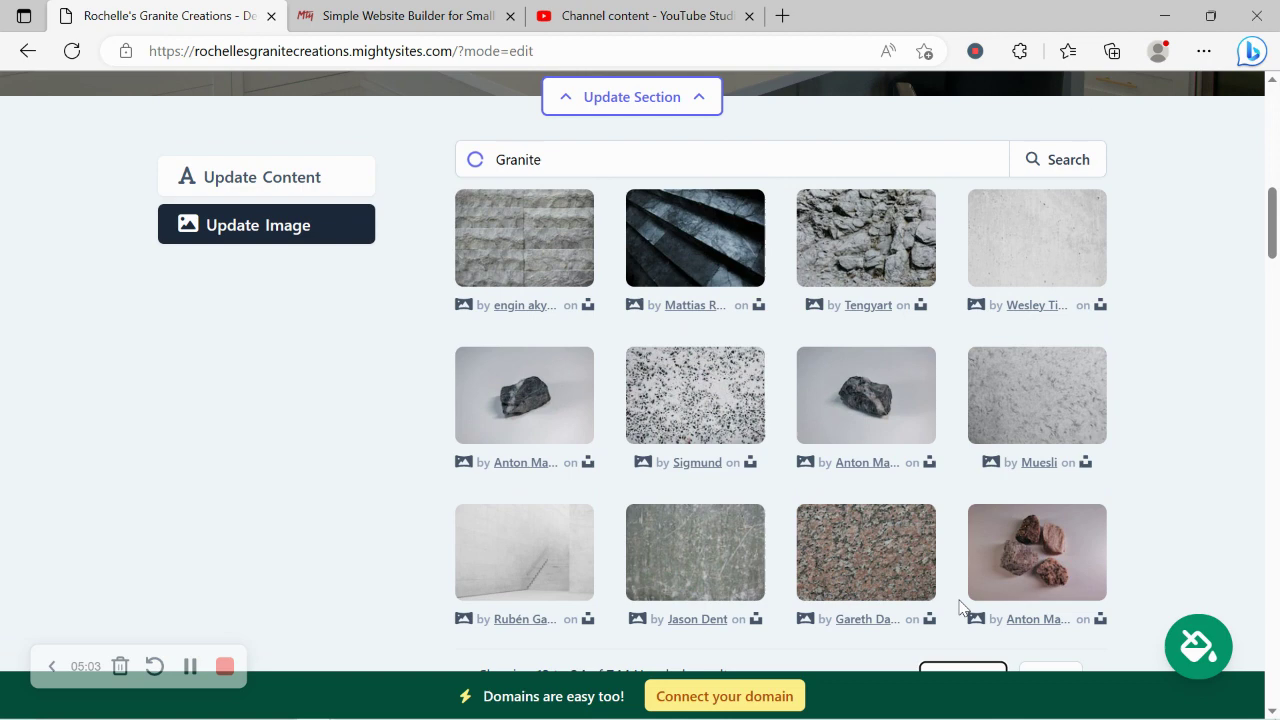
# Search for kitchen photos and set the lemons-and-pots kitchen photo as the hero background
pyautogui.doubleClick(564, 163)
pyautogui.write('k')
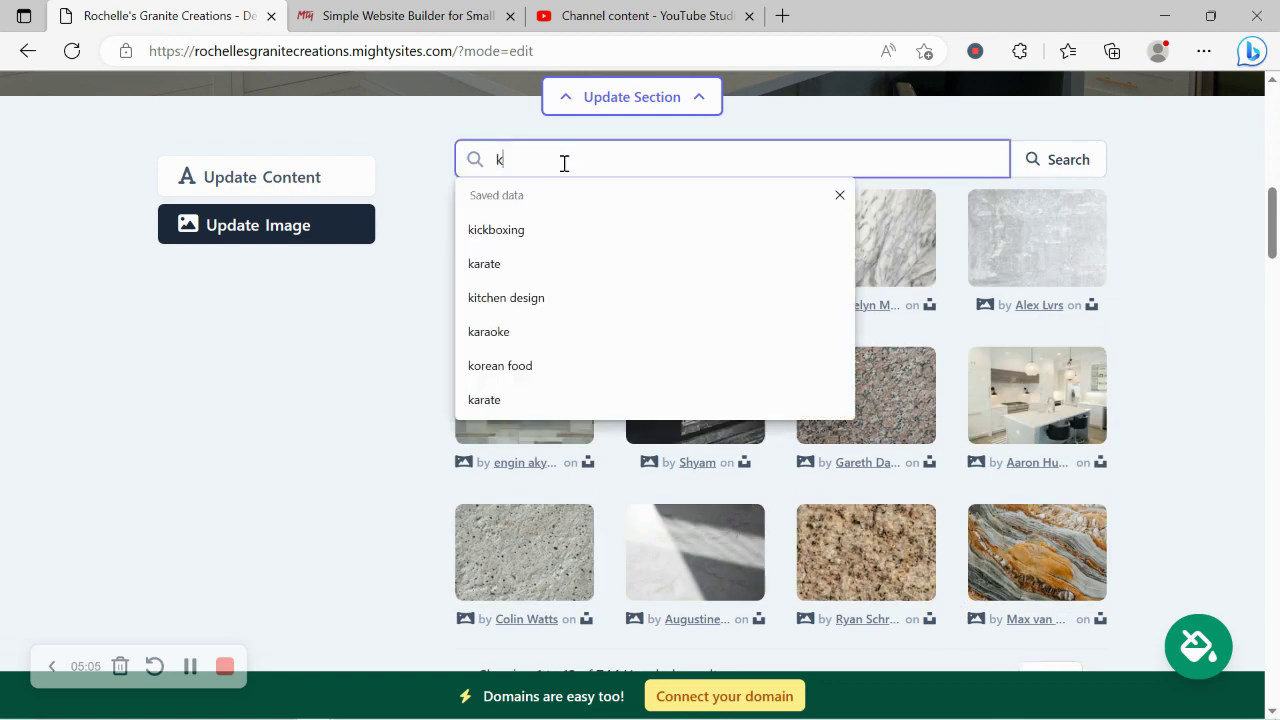
pyautogui.write('itchen')
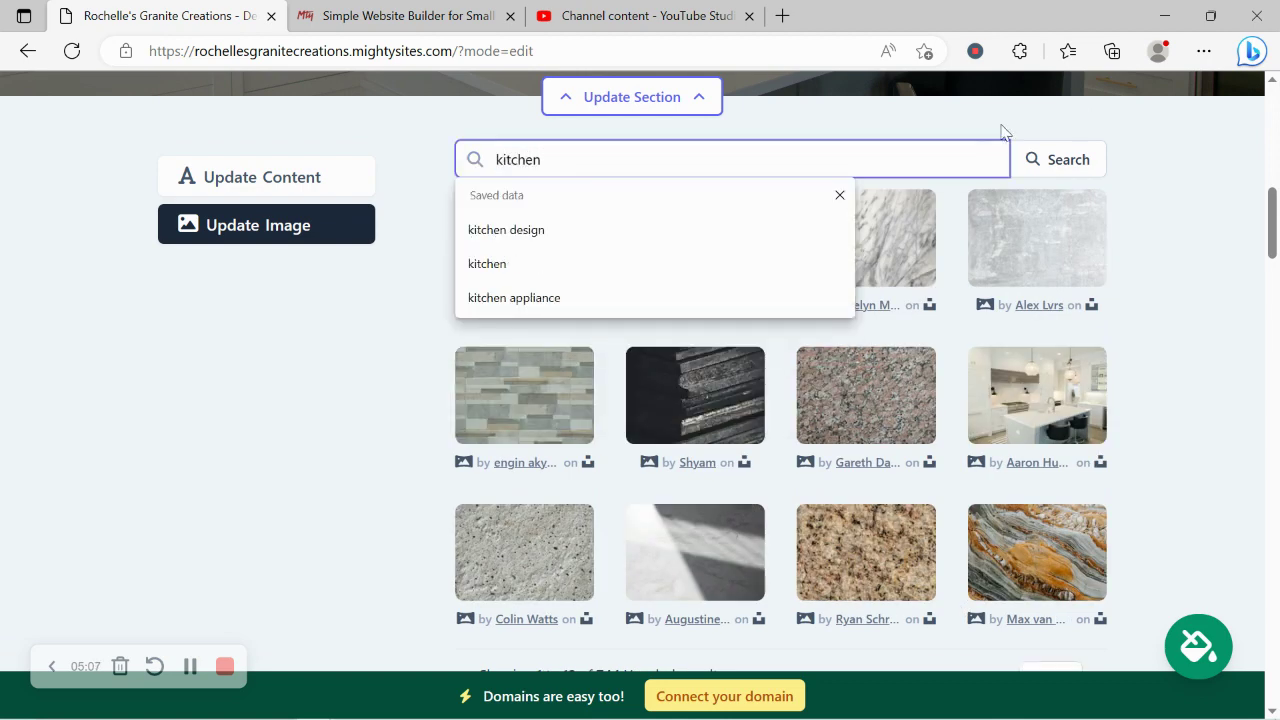
pyautogui.click(1058, 159)
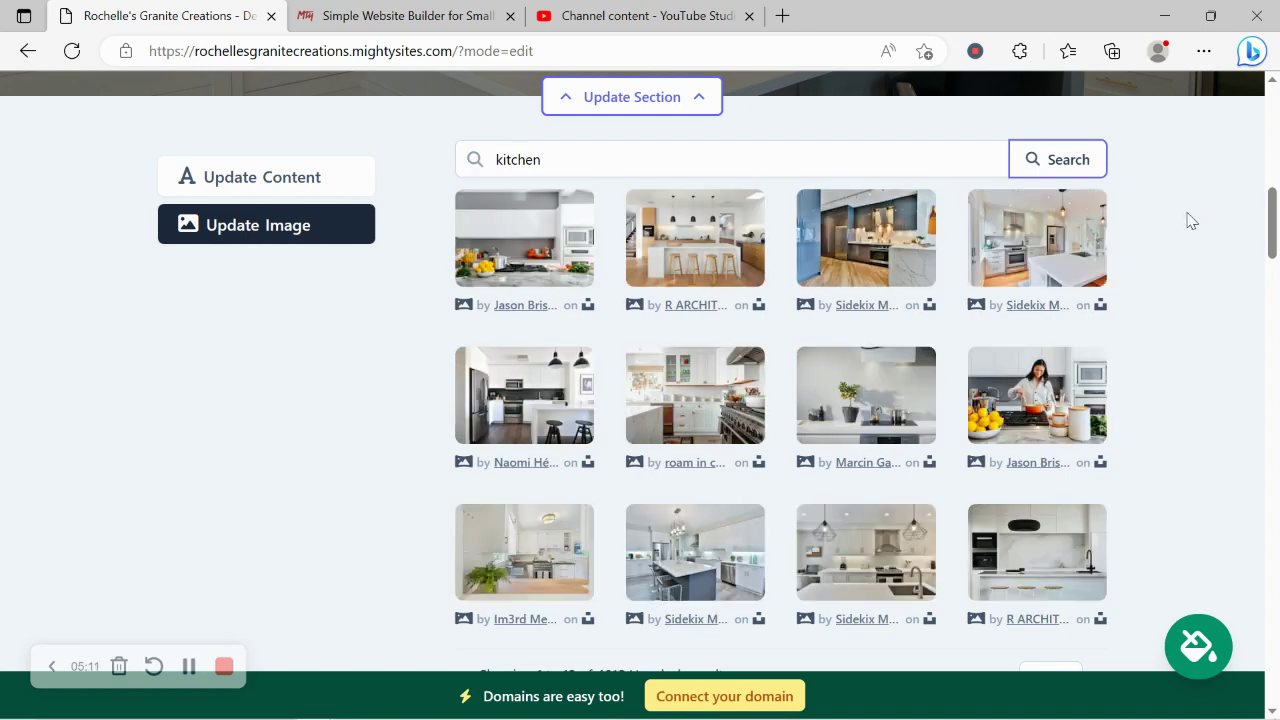
pyautogui.click(1043, 253)
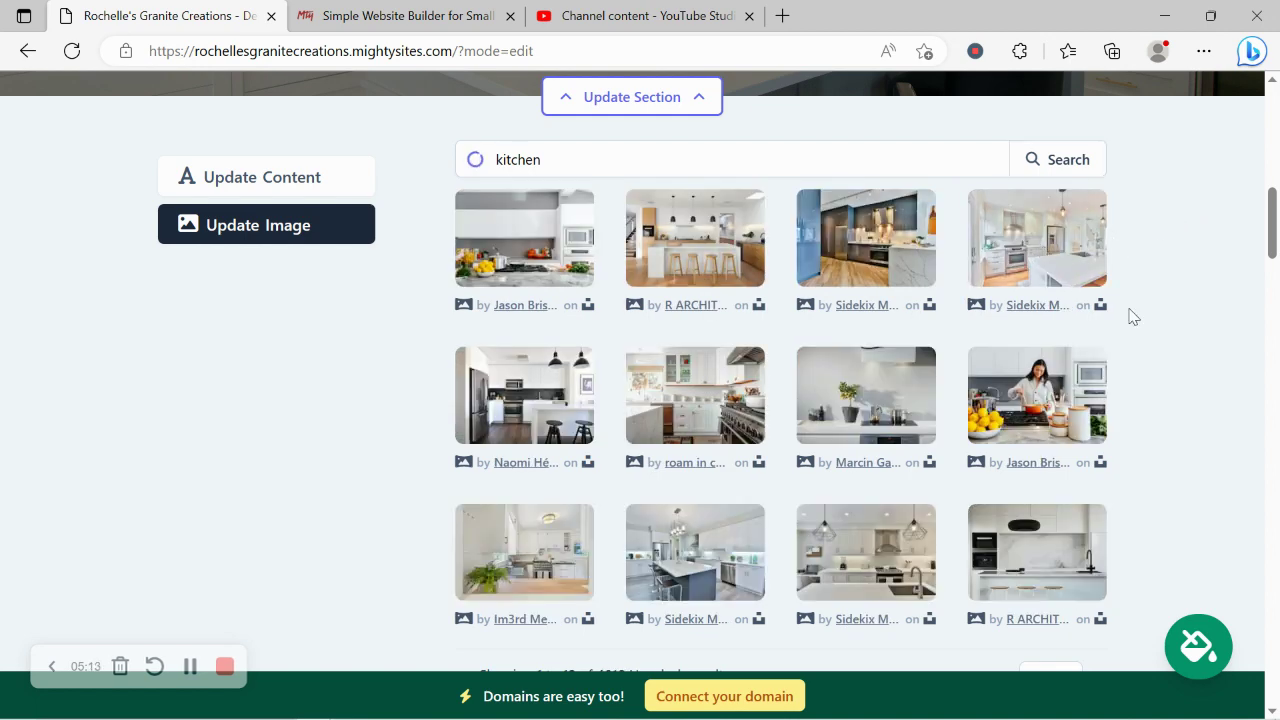
pyautogui.click(561, 578)
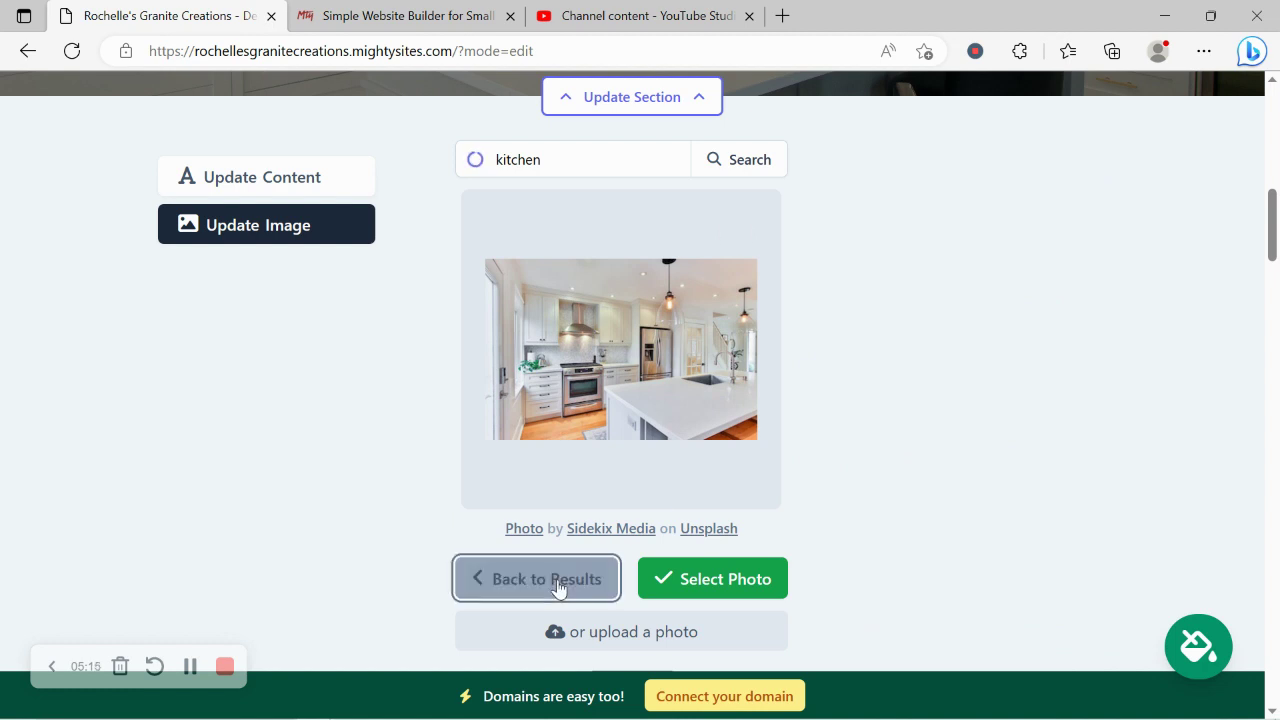
pyautogui.click(490, 265)
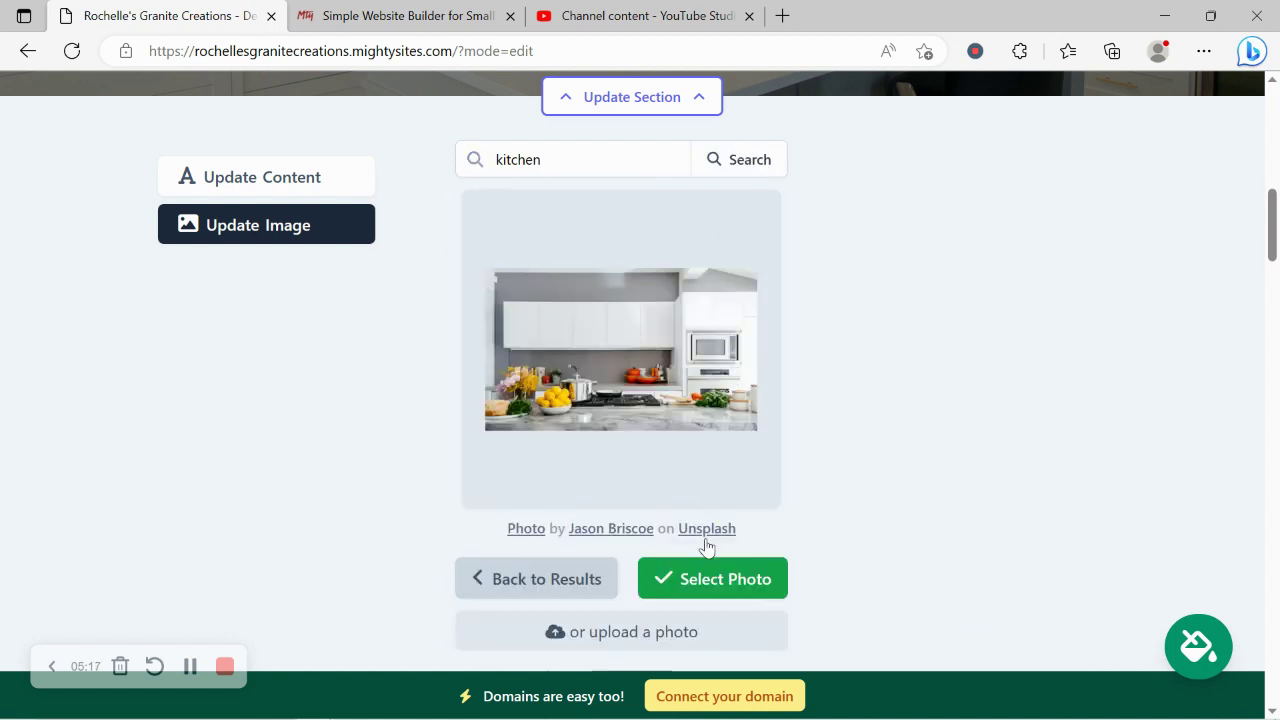
pyautogui.click(725, 585)
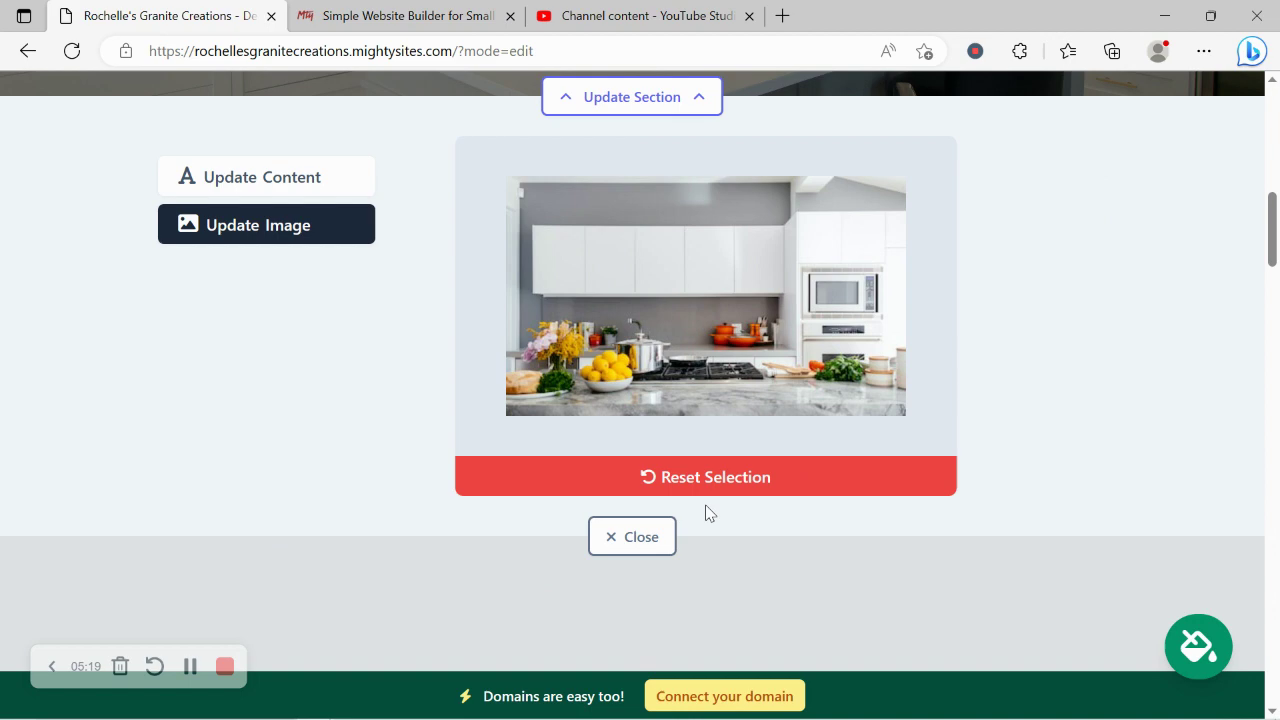
pyautogui.scroll(1, 722, 525)
pyautogui.scroll(4, 722, 525)
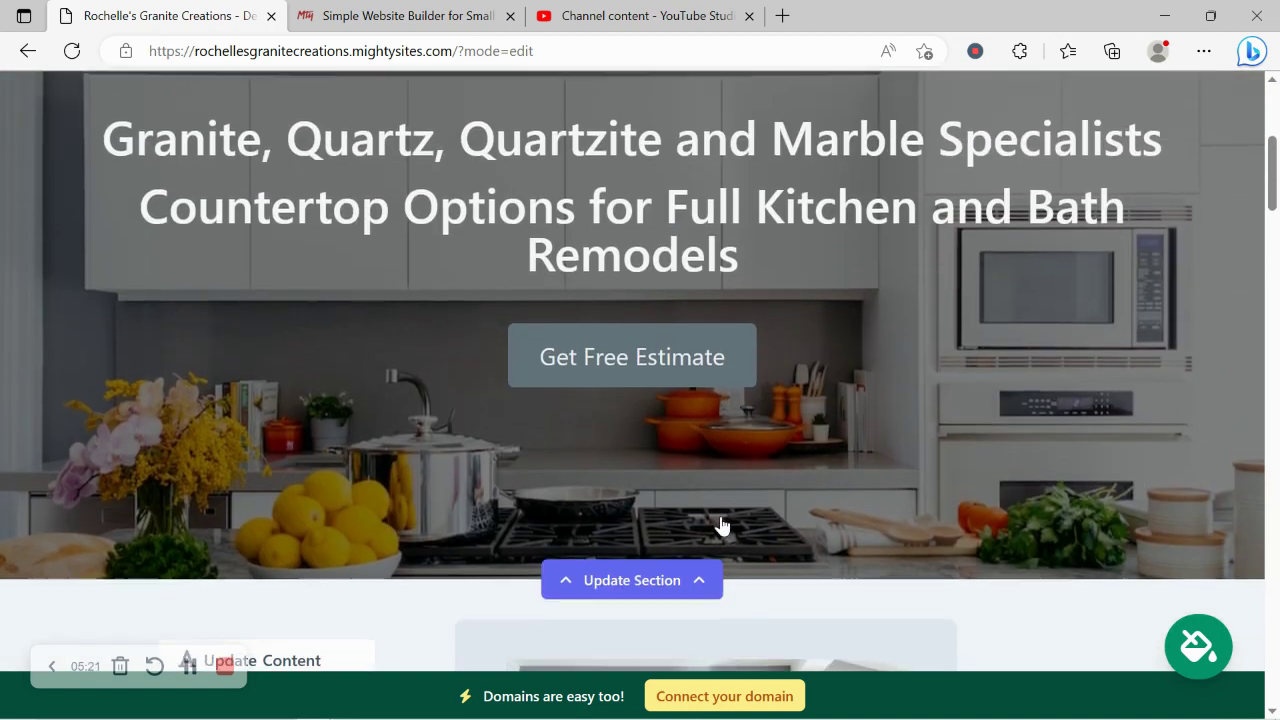
pyautogui.scroll(-6, 722, 525)
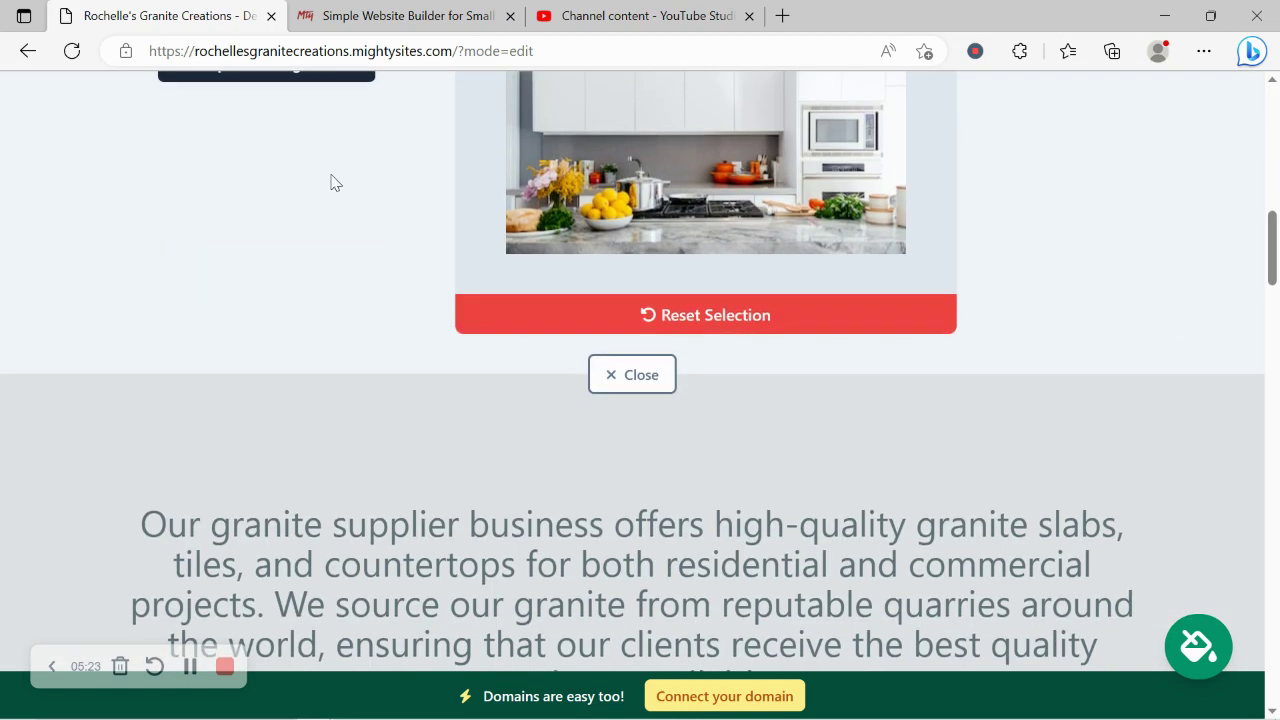
pyautogui.scroll(2, 334, 180)
# Return to the hero text, select and deselect the headline, then scroll to the estimate button
pyautogui.click(303, 185)
pyautogui.scroll(1, 600, 177)
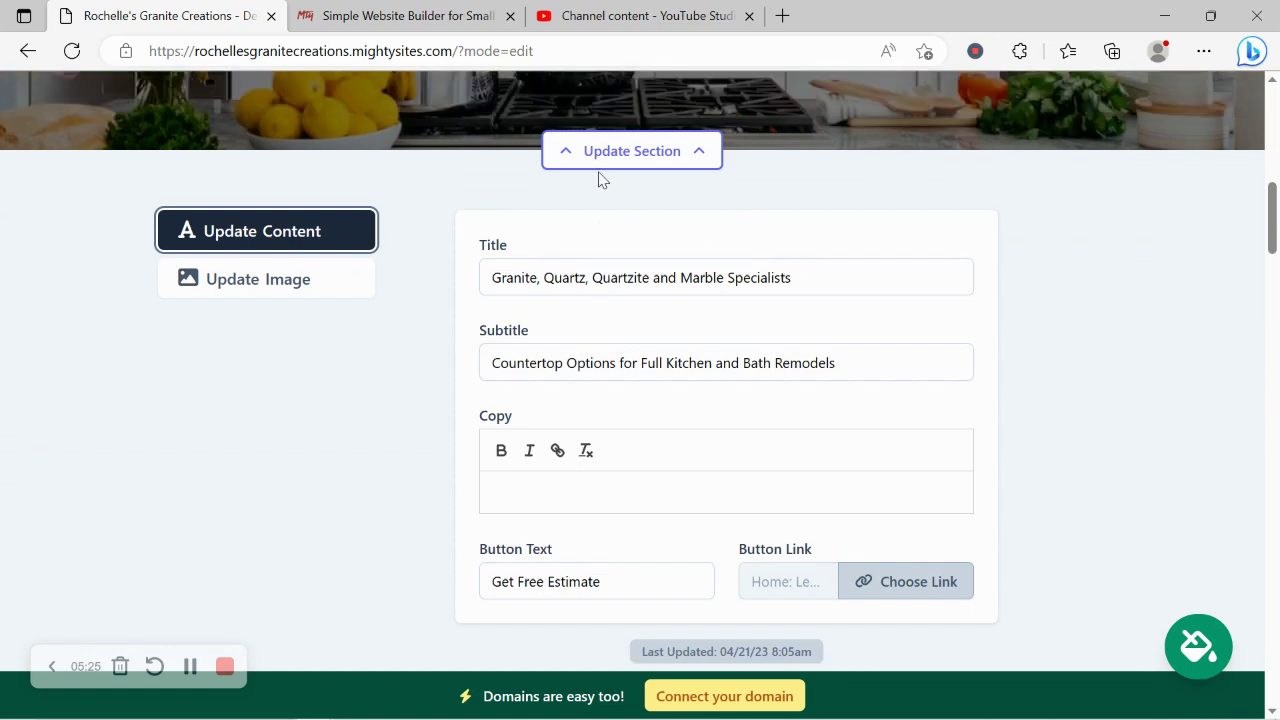
pyautogui.scroll(1, 594, 186)
pyautogui.scroll(4, 594, 186)
pyautogui.moveTo(121, 131); pyautogui.dragTo(873, 240)
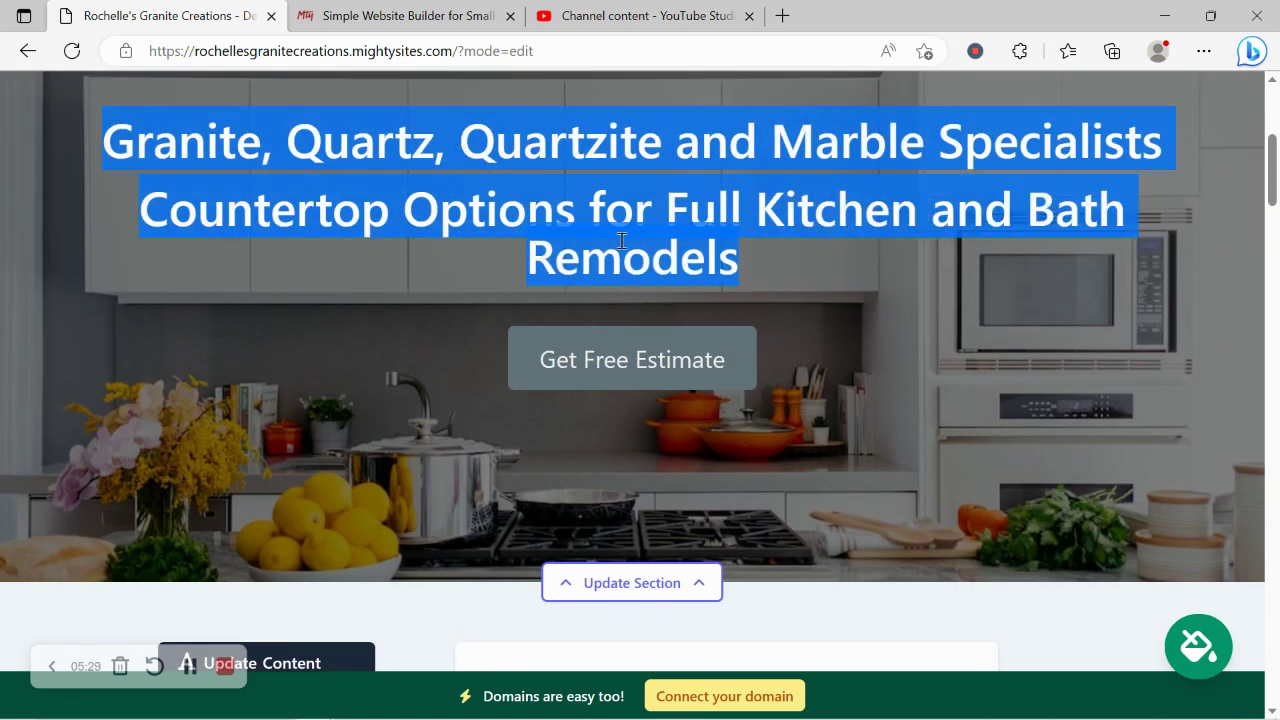
pyautogui.click(987, 308)
pyautogui.scroll(-1, 987, 308)
pyautogui.scroll(-2, 987, 308)
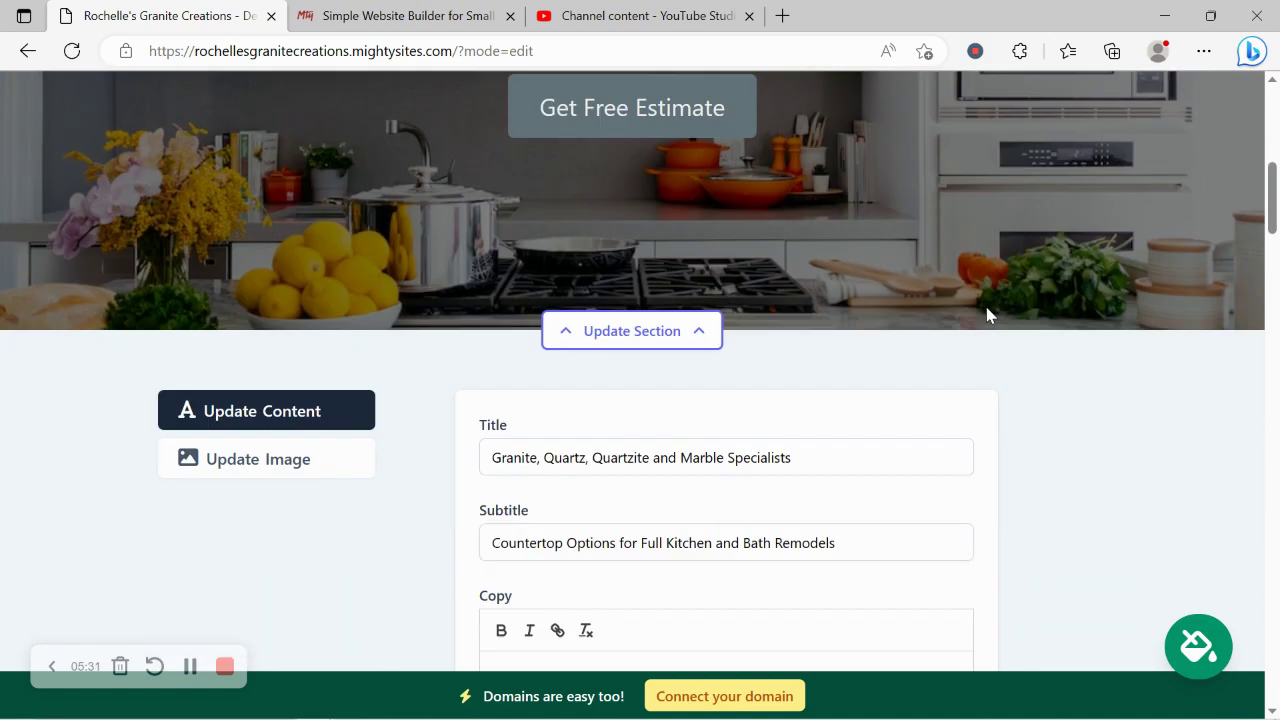
pyautogui.scroll(-2, 987, 308)
pyautogui.scroll(-1, 987, 308)
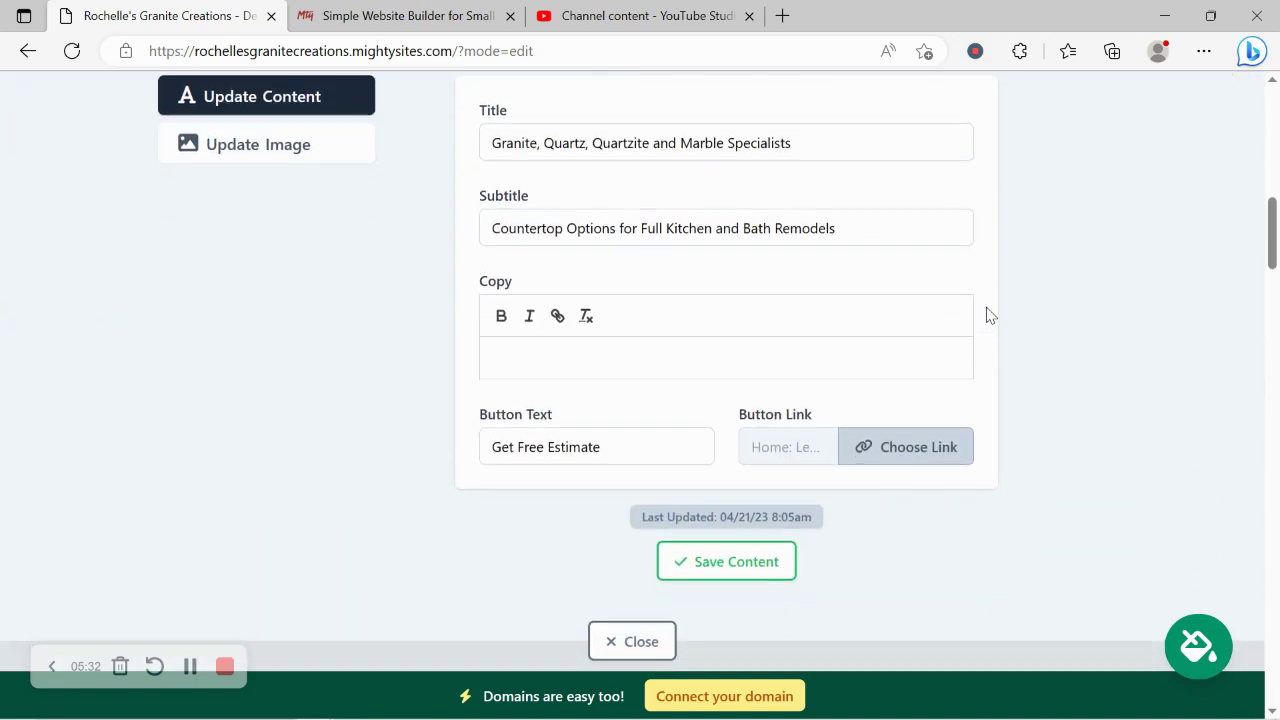
# Set the Get Free Estimate button link to the Click to Email action
pyautogui.click(868, 467)
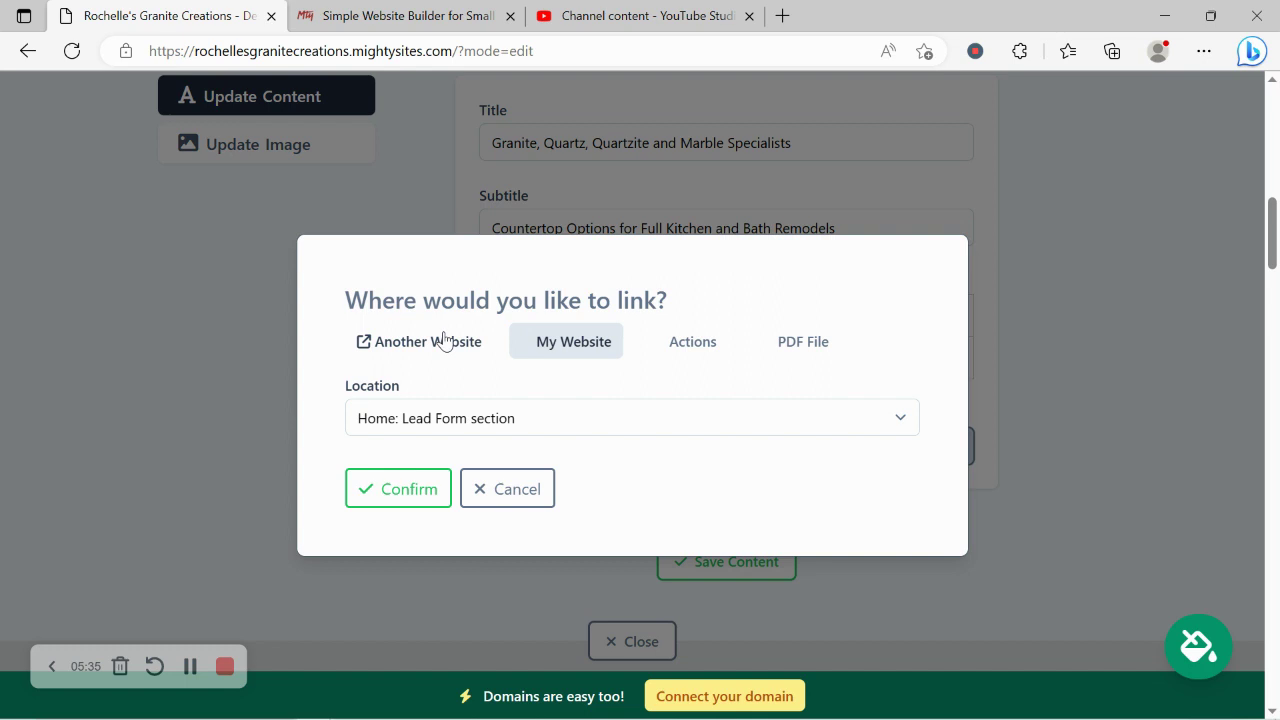
pyautogui.click(445, 342)
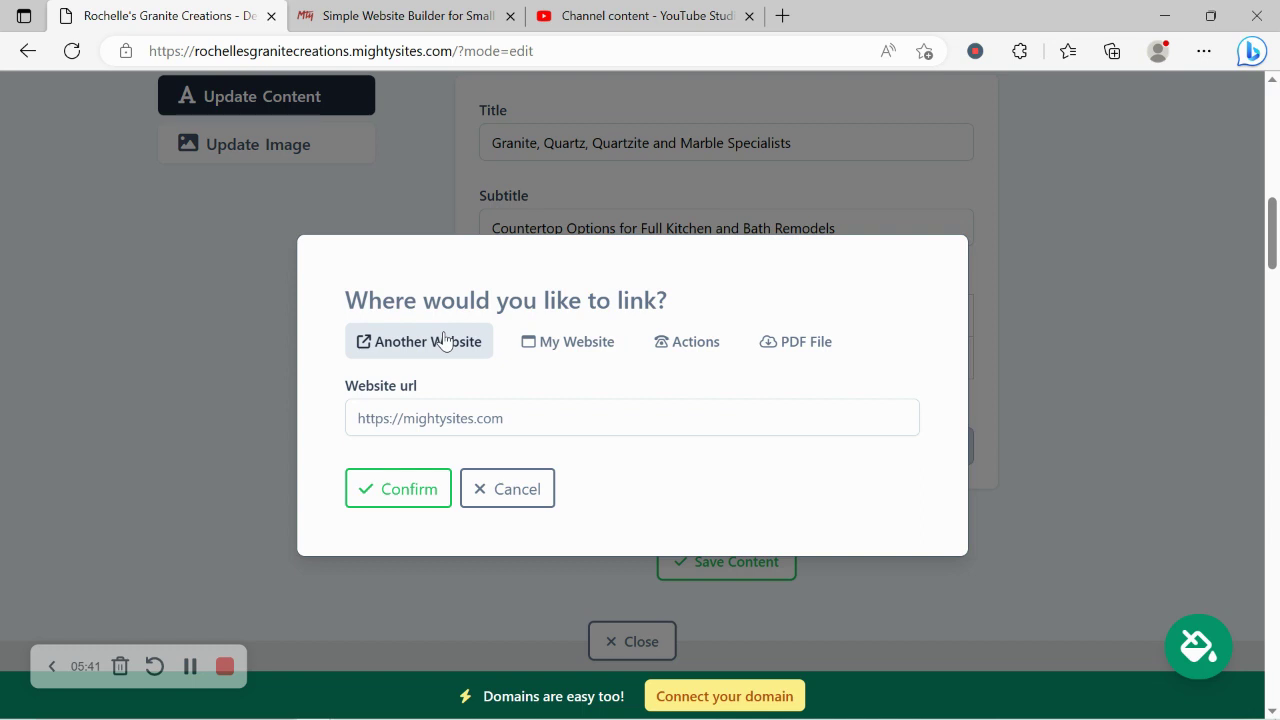
pyautogui.click(714, 356)
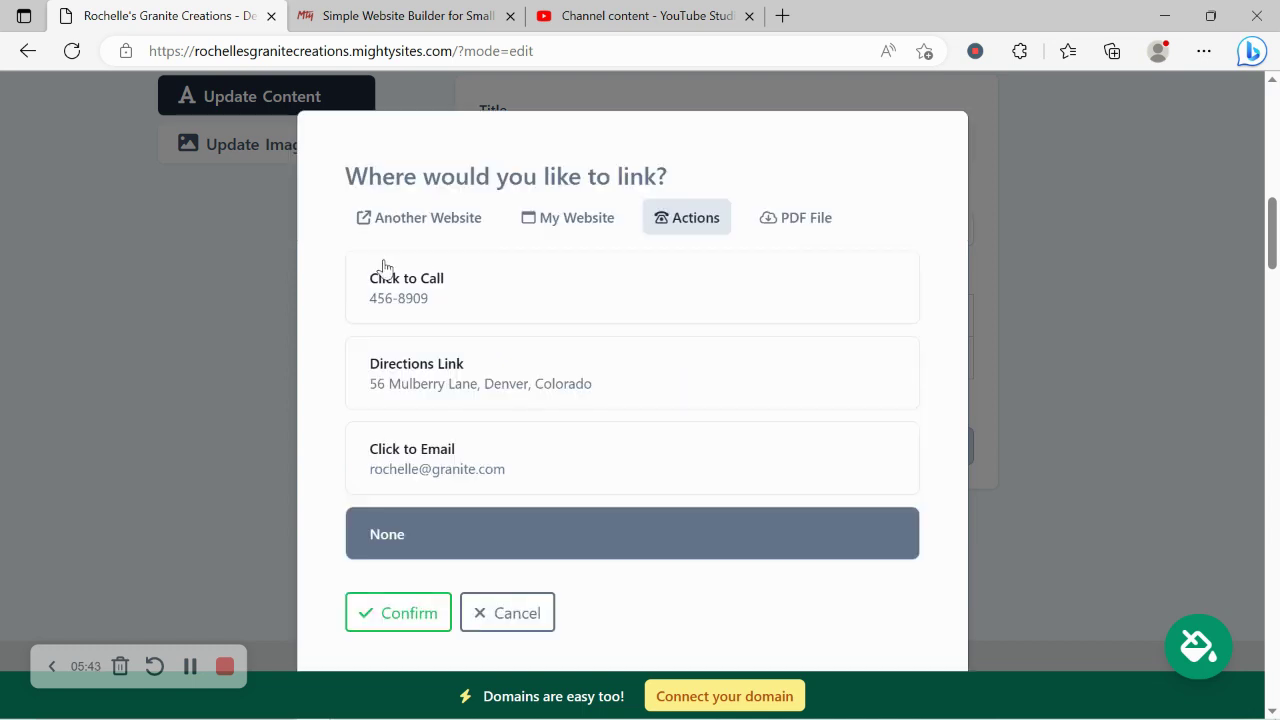
pyautogui.click(487, 480)
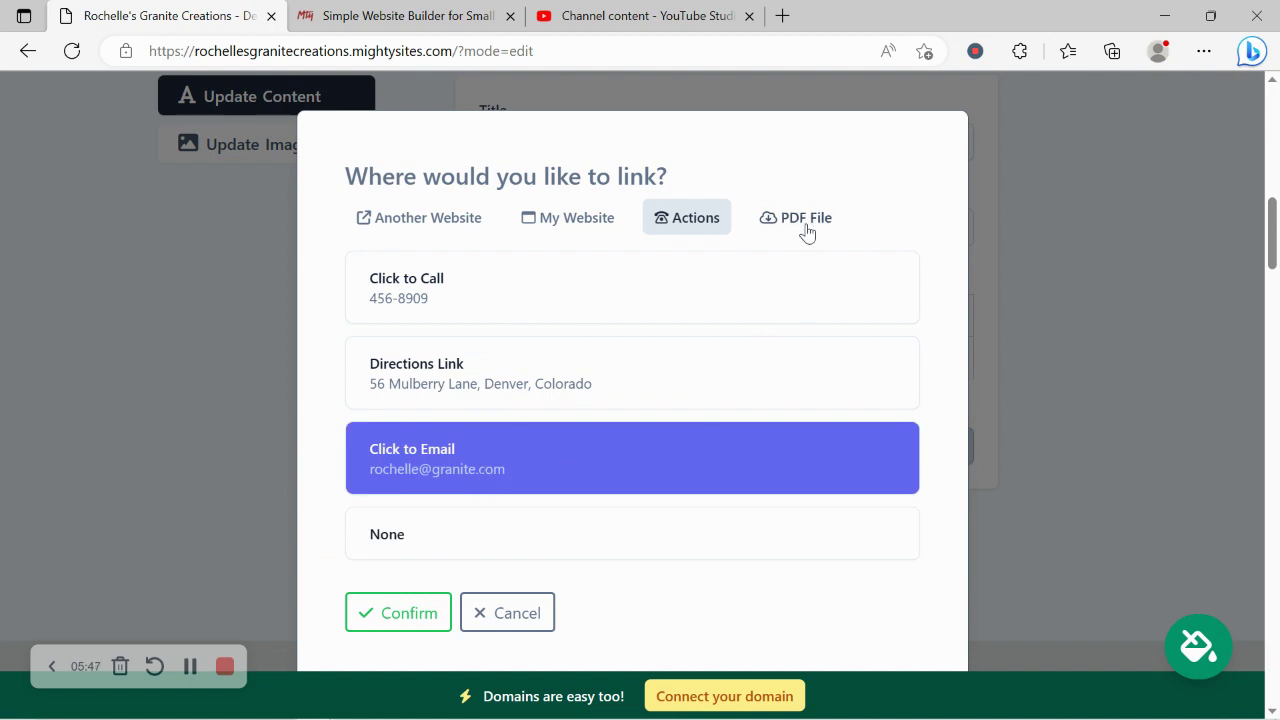
pyautogui.click(425, 612)
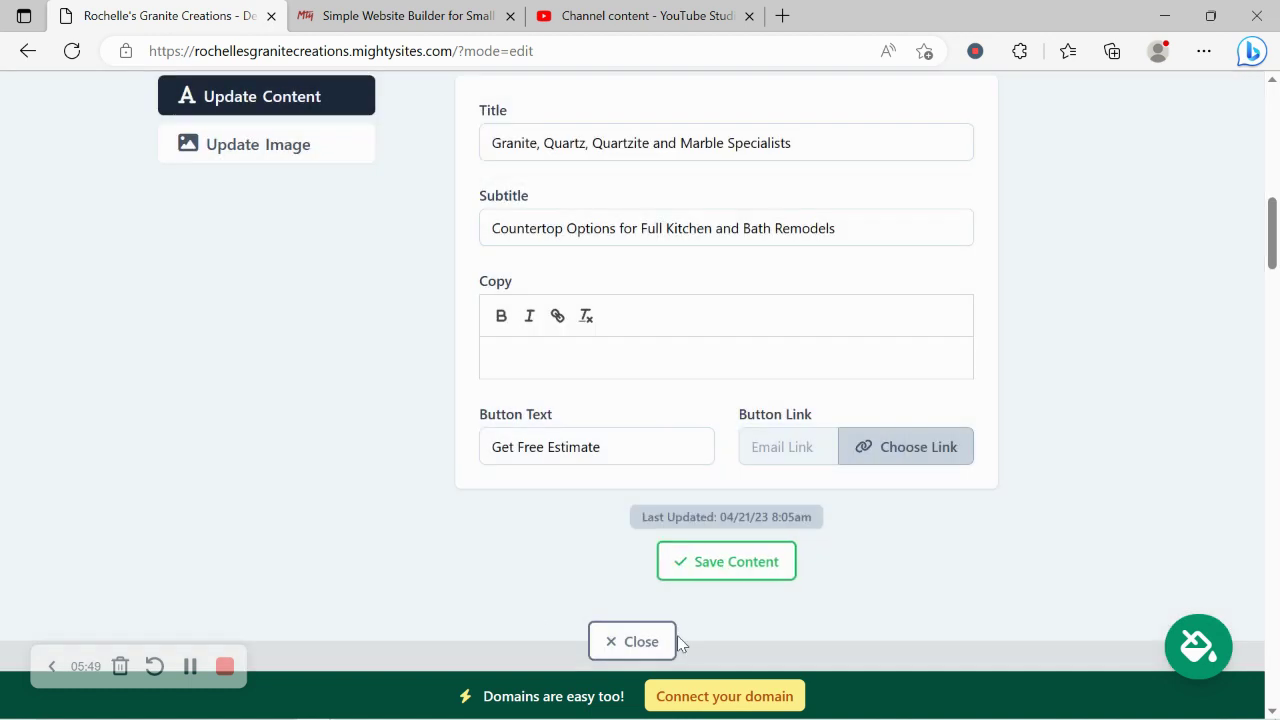
# Close the hero section editor and review the intro paragraph
pyautogui.click(652, 643)
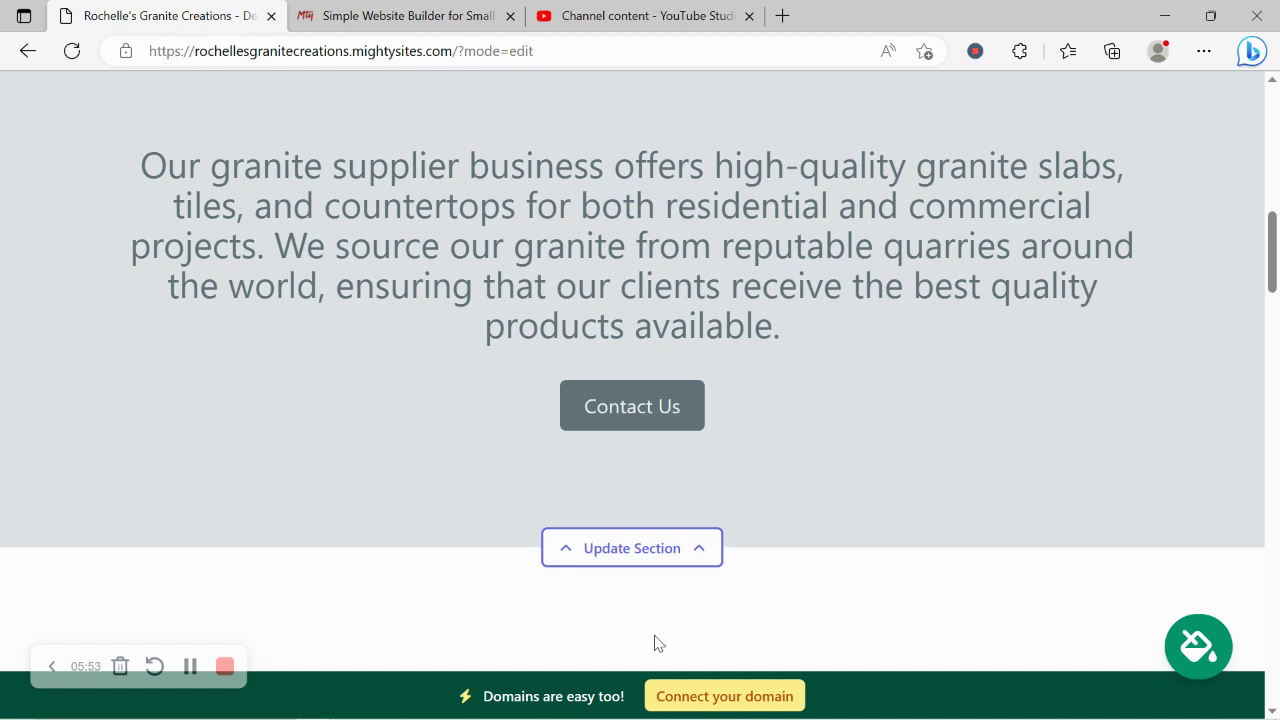
pyautogui.moveTo(137, 152)
pyautogui.mouseDown()
pyautogui.moveTo(806, 286)
pyautogui.moveTo(866, 340)
pyautogui.moveTo(790, 356)
pyautogui.mouseUp()
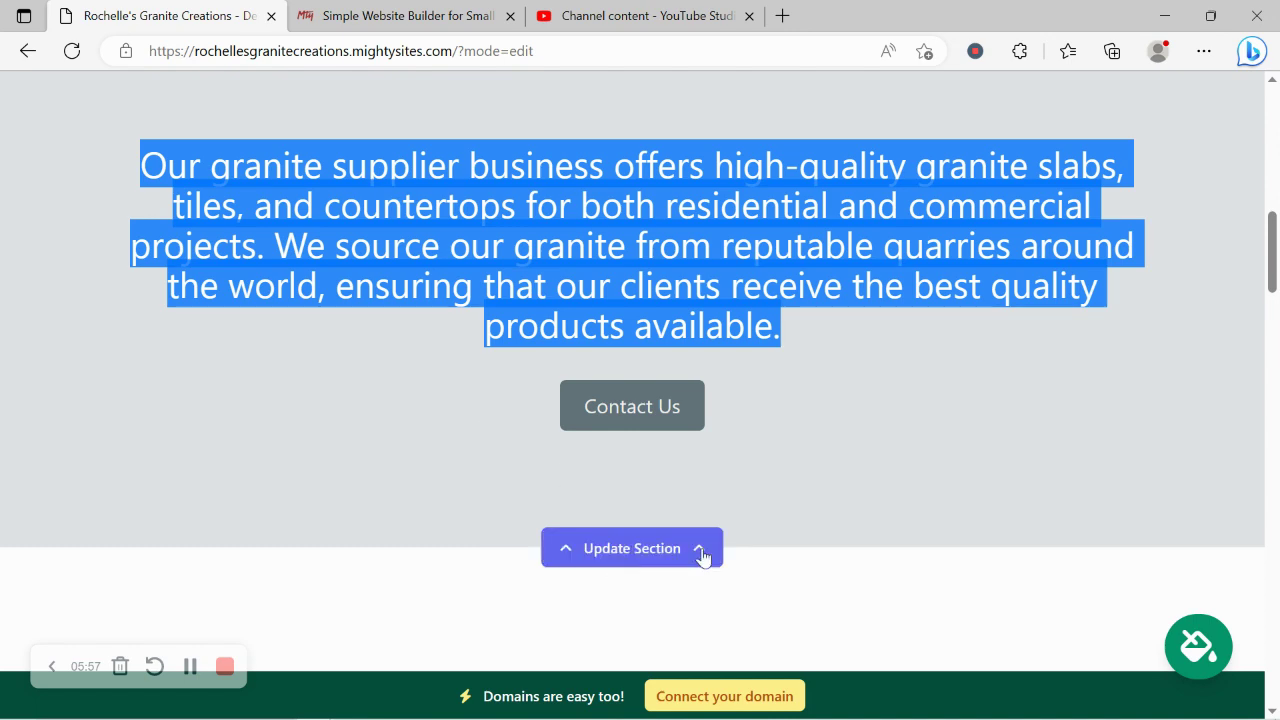
pyautogui.click(730, 520)
pyautogui.scroll(-3, 730, 520)
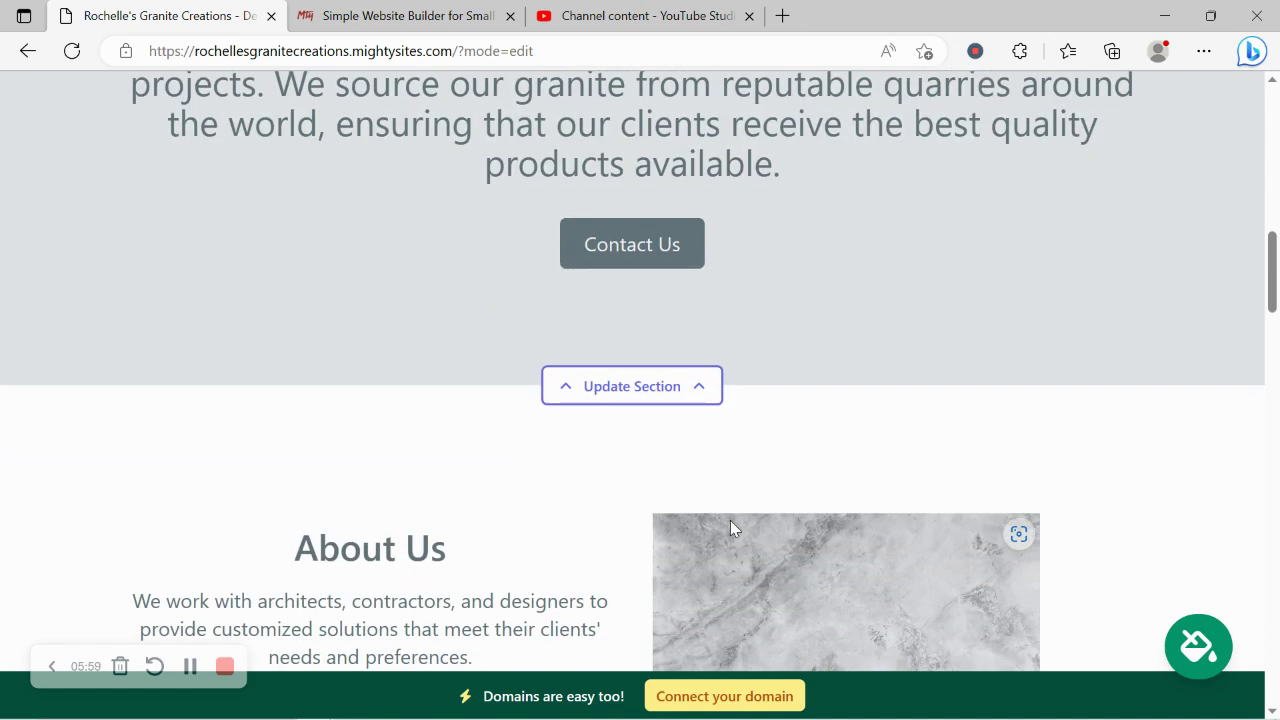
pyautogui.scroll(-3, 730, 528)
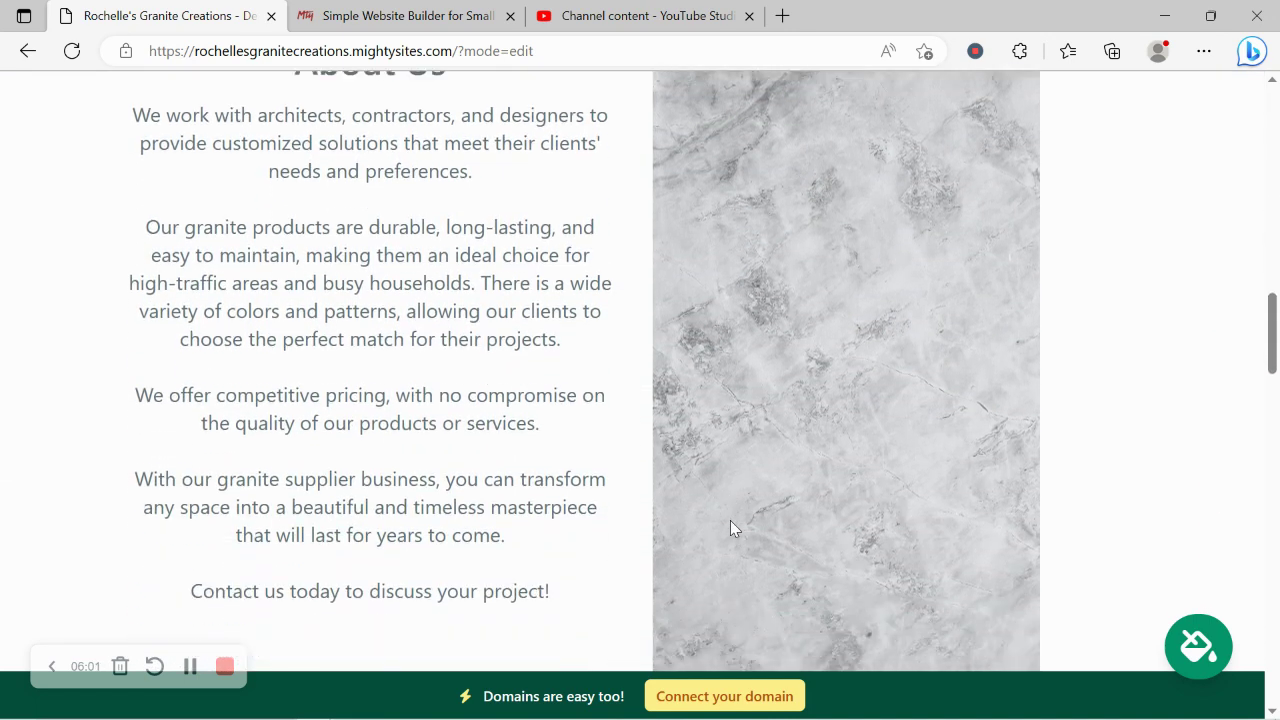
pyautogui.scroll(1, 730, 528)
pyautogui.scroll(-1, 730, 528)
# Scroll past About Us to the Services section's Why Choose Us list
pyautogui.scroll(-1, 671, 321)
pyautogui.scroll(-2, 671, 321)
pyautogui.scroll(-1, 671, 321)
pyautogui.scroll(-2, 671, 321)
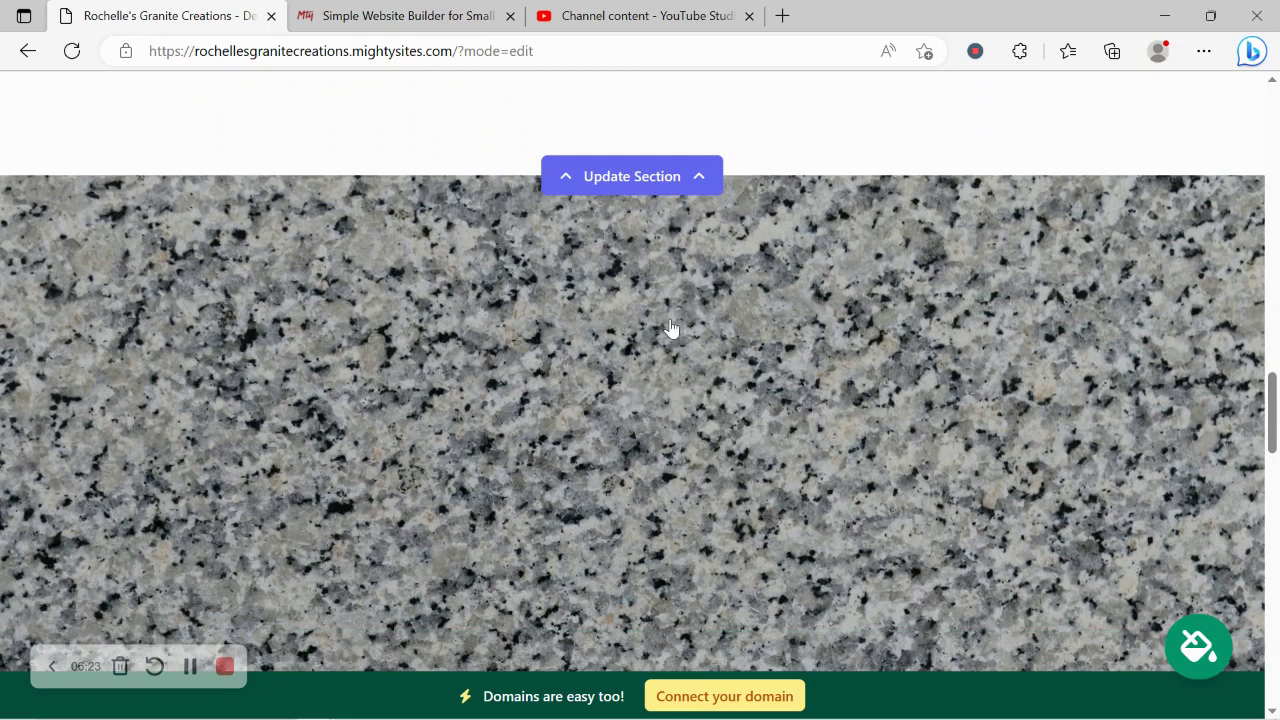
pyautogui.scroll(-2, 670, 328)
pyautogui.scroll(-2, 670, 328)
pyautogui.scroll(-2, 670, 328)
pyautogui.scroll(-2, 670, 328)
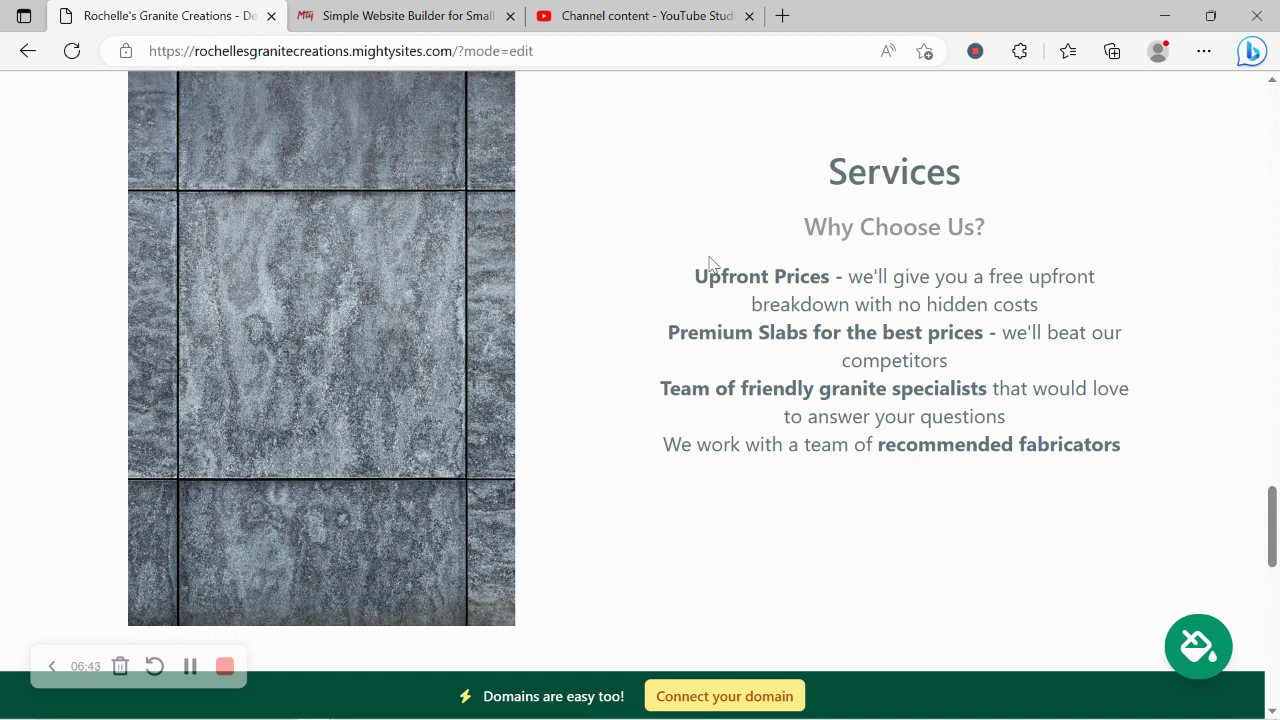
pyautogui.moveTo(836, 216); pyautogui.dragTo(1090, 503)
pyautogui.scroll(-1, 858, 525)
pyautogui.scroll(-3, 858, 525)
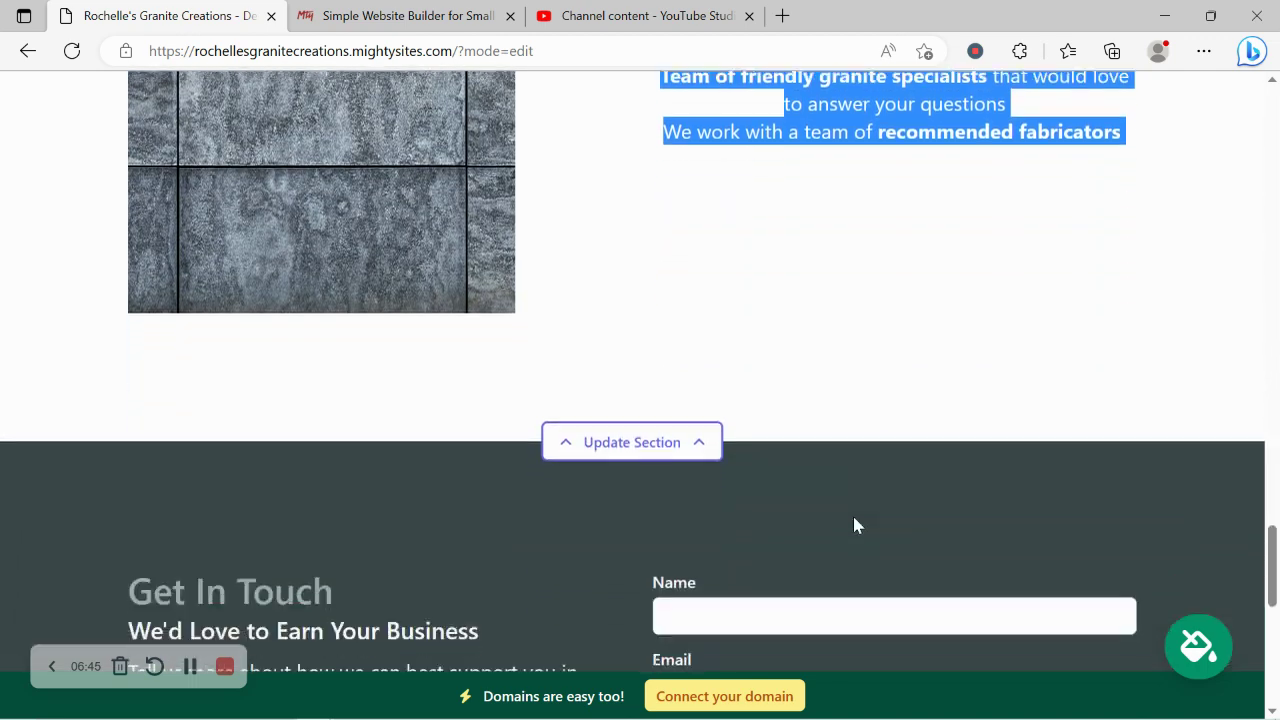
pyautogui.scroll(-2, 852, 513)
pyautogui.scroll(-1, 852, 513)
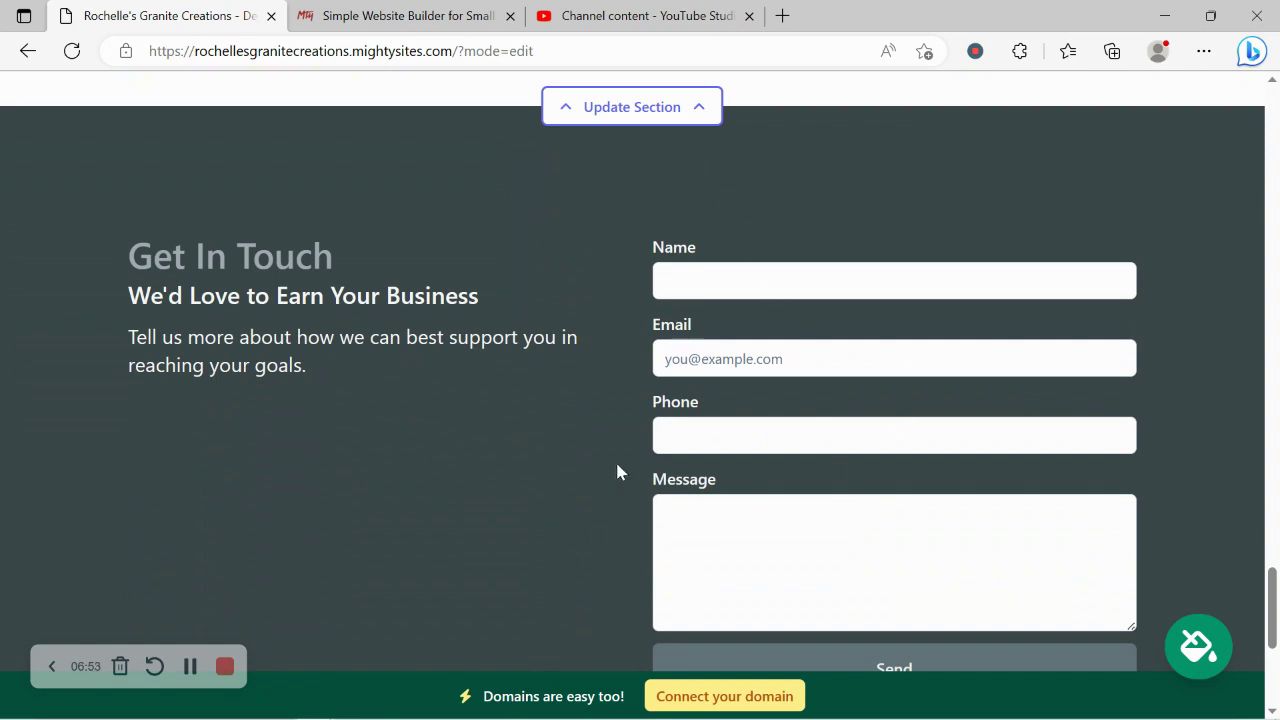
pyautogui.scroll(-3, 553, 588)
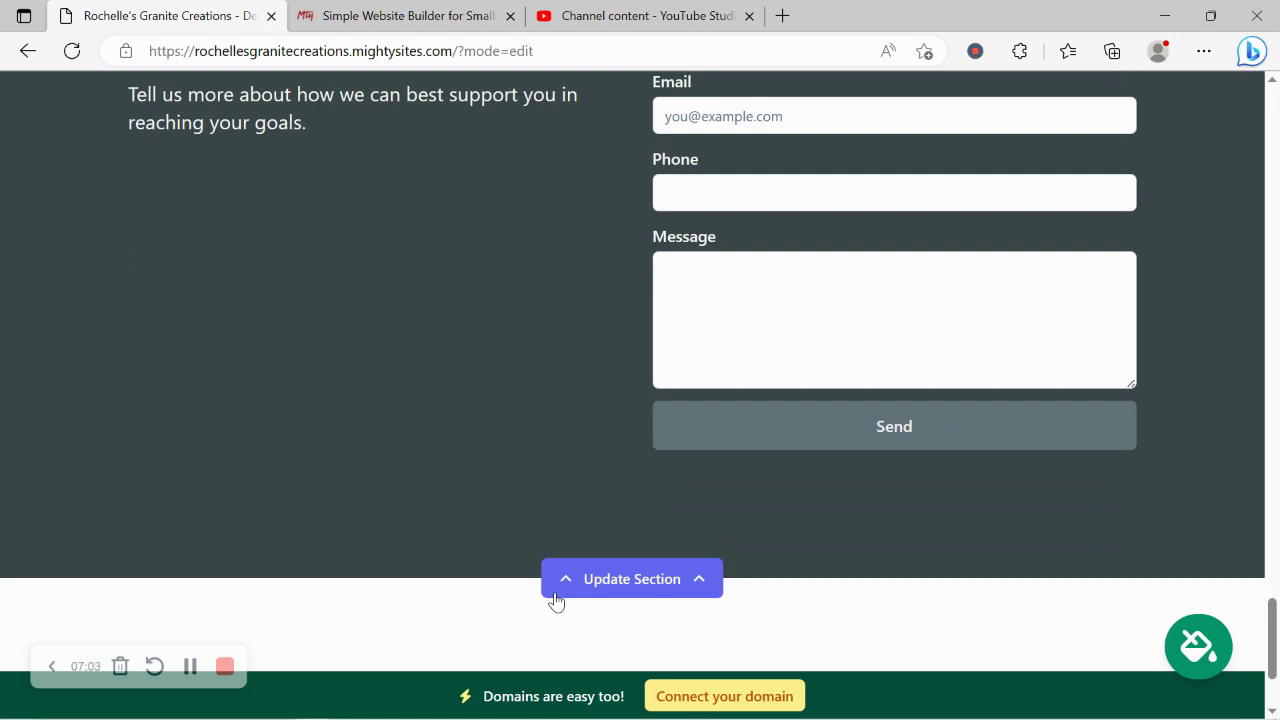
pyautogui.scroll(-2, 556, 600)
pyautogui.scroll(2, 556, 600)
pyautogui.scroll(2, 556, 600)
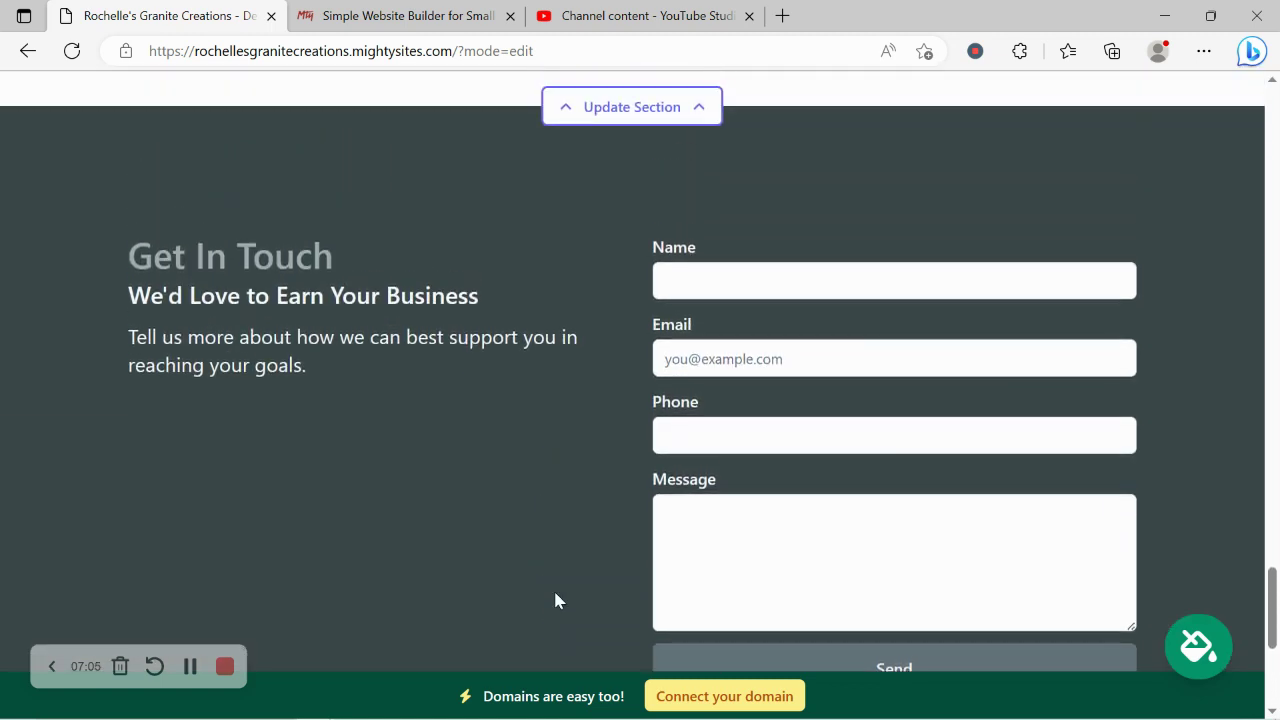
pyautogui.scroll(1, 557, 600)
pyautogui.scroll(2, 557, 600)
pyautogui.scroll(2, 557, 600)
pyautogui.scroll(1, 557, 600)
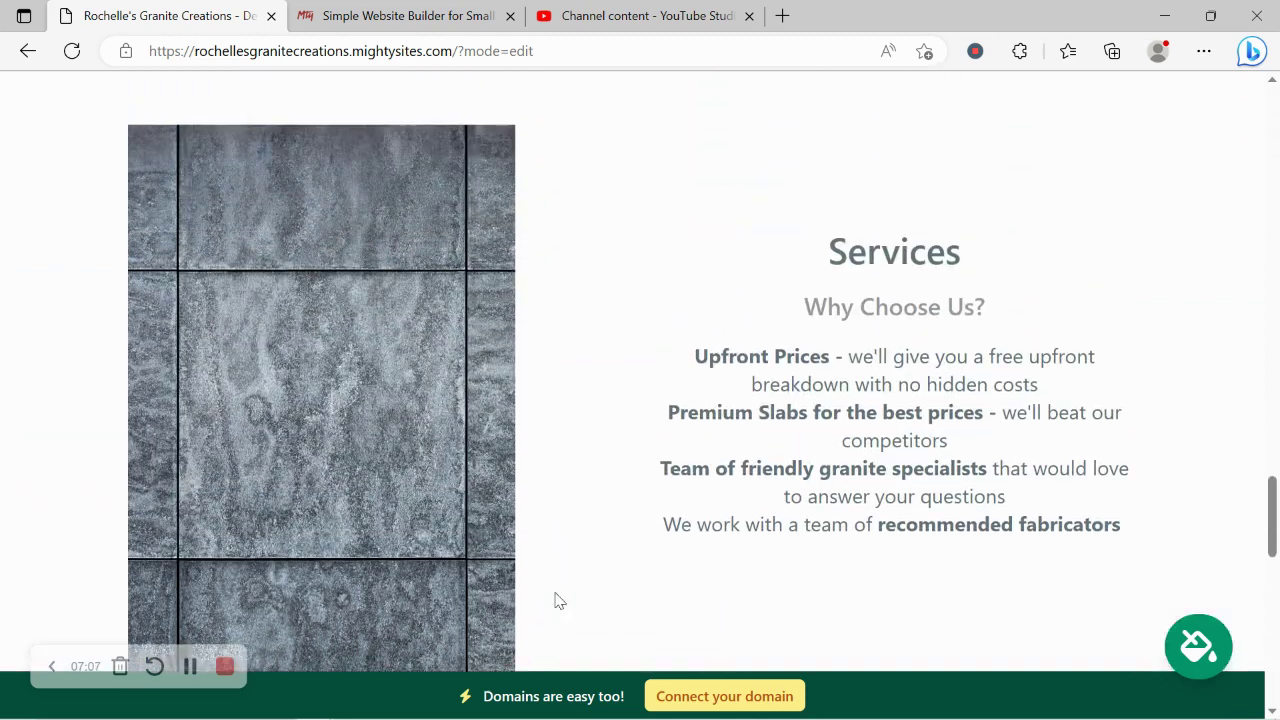
pyautogui.scroll(1, 557, 600)
# View the custom domain connection options, then go back to the website dashboard
pyautogui.click(738, 697)
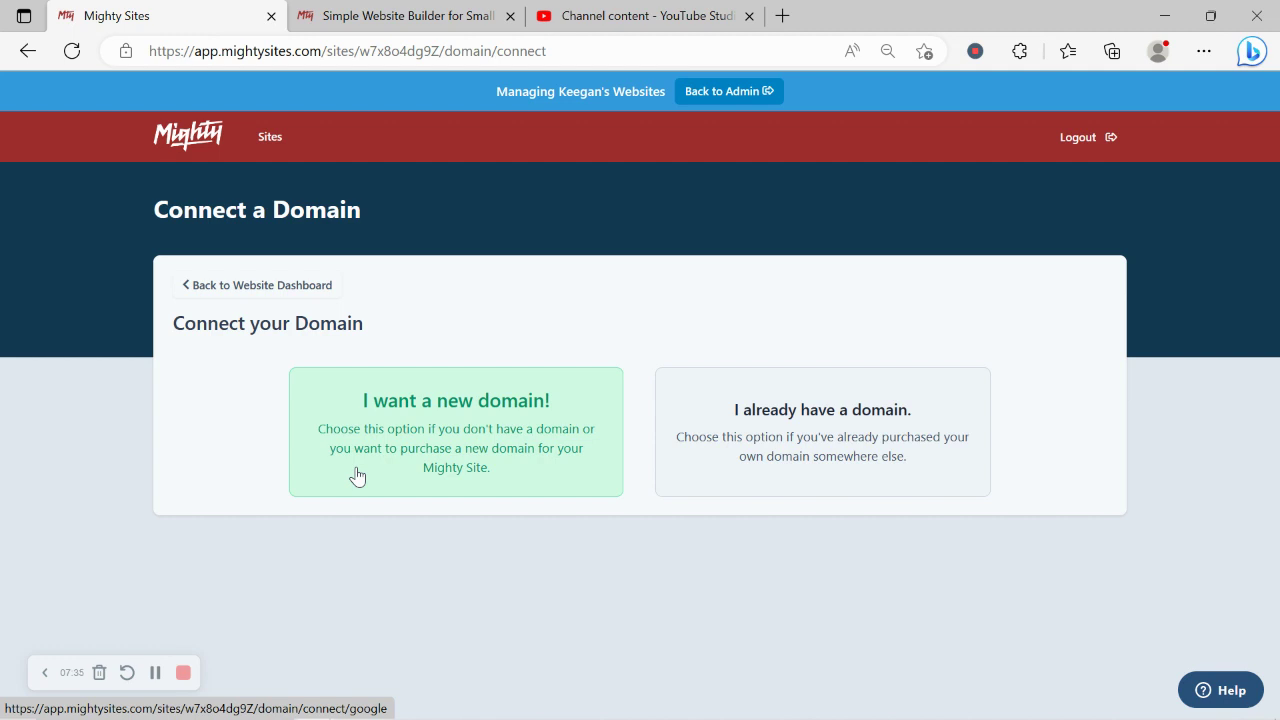
pyautogui.click(257, 286)
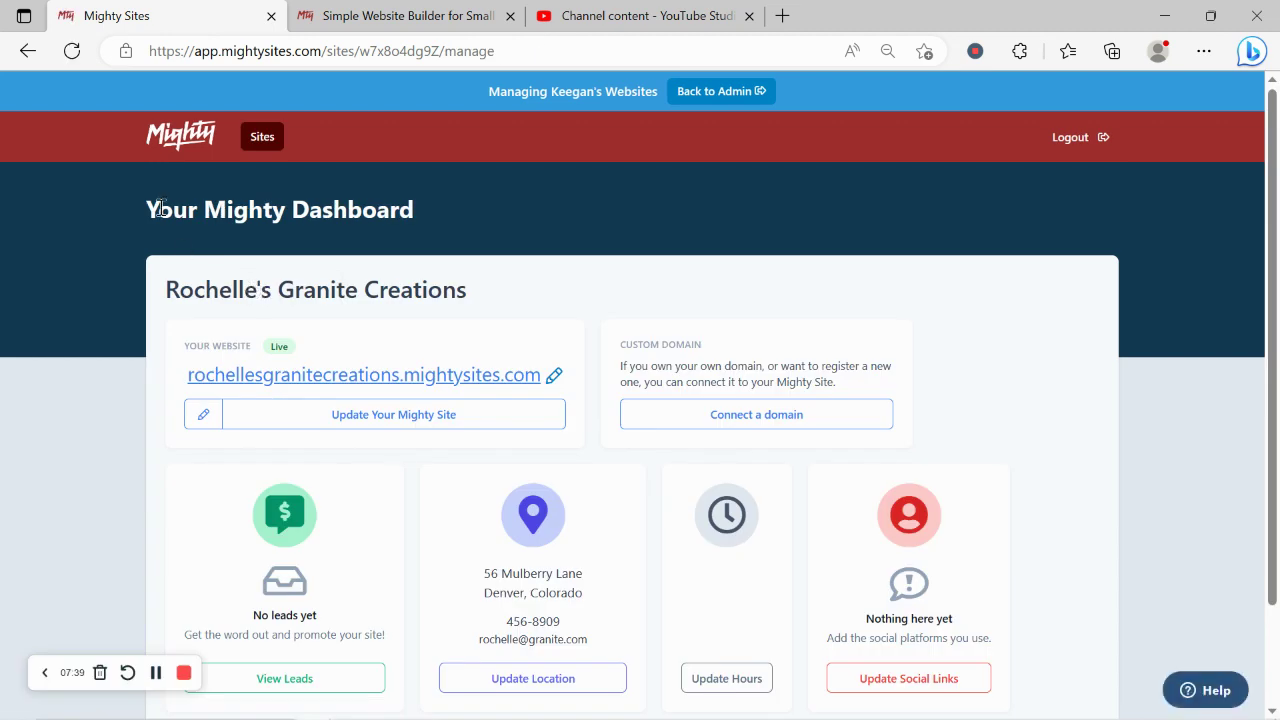
# Open rochellesgranitecreations.mightysites.com live in a new tab and view its hero
pyautogui.scroll(-2, 195, 238)
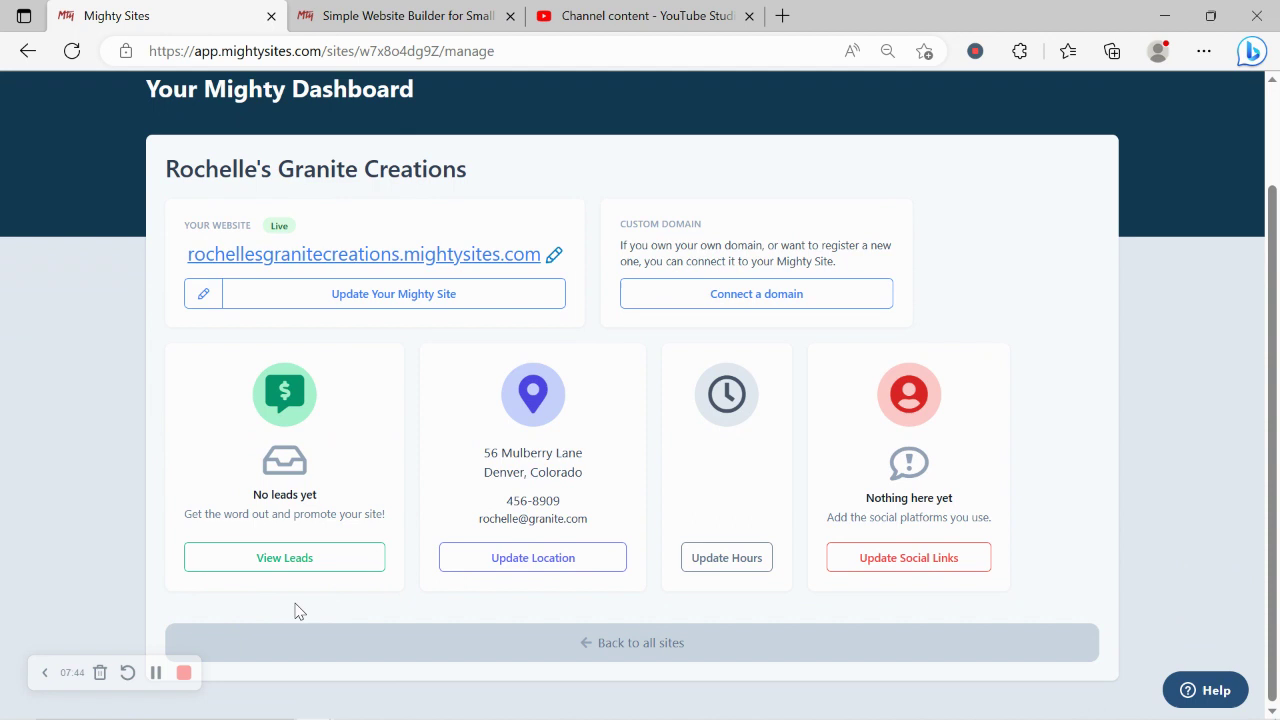
pyautogui.click(467, 256)
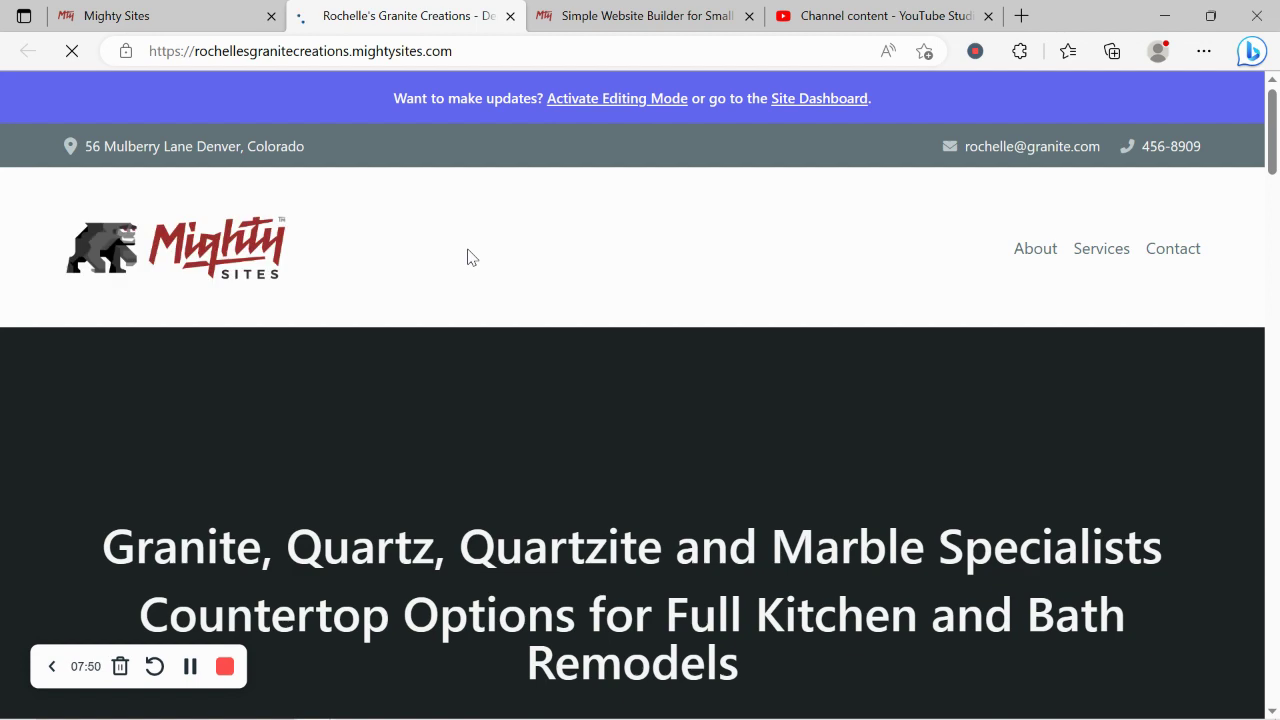
pyautogui.scroll(-2, 467, 256)
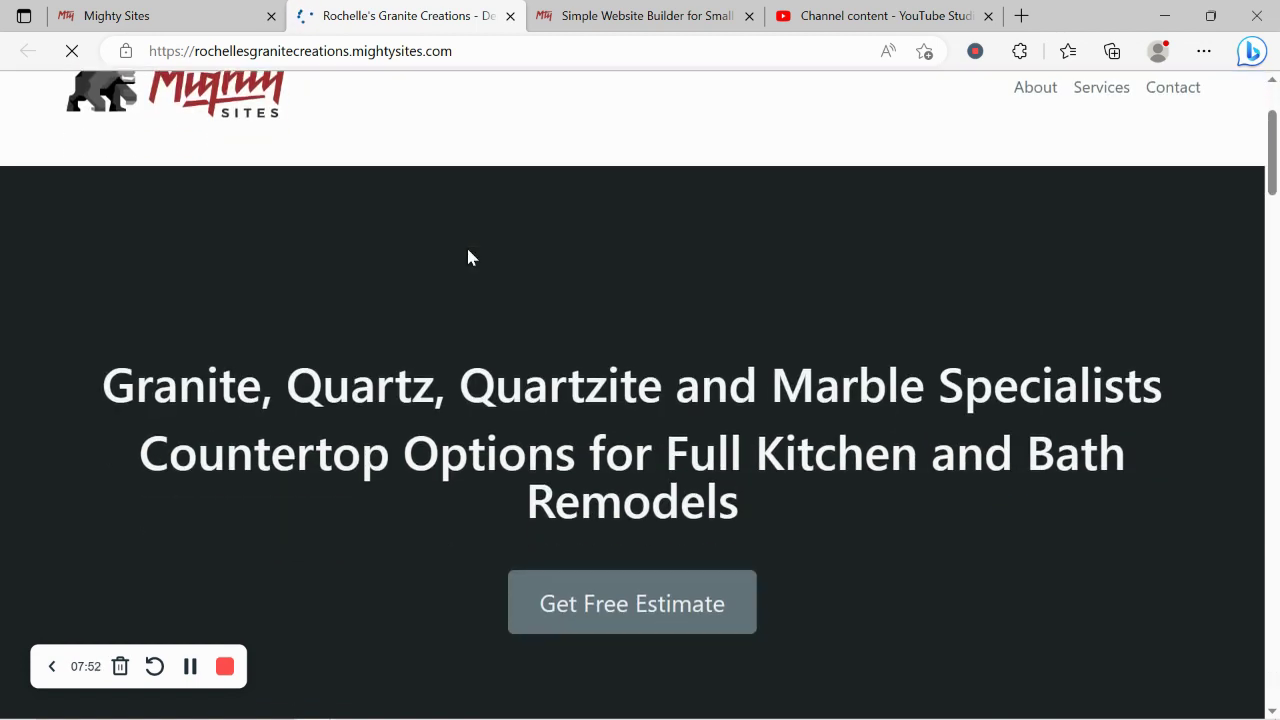
pyautogui.scroll(-2, 467, 256)
pyautogui.scroll(-2, 467, 256)
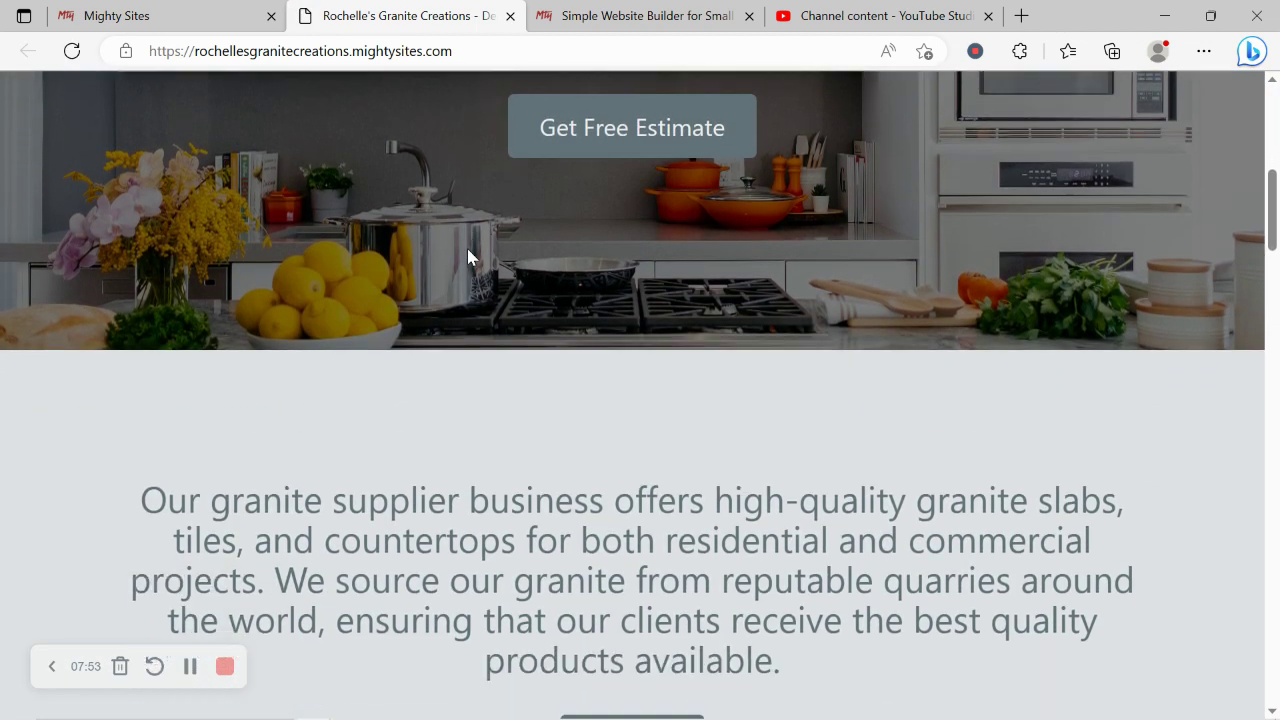
# Scroll the live page through the intro down to the About Us section
pyautogui.scroll(3, 467, 256)
pyautogui.scroll(1, 468, 256)
pyautogui.scroll(-1, 468, 256)
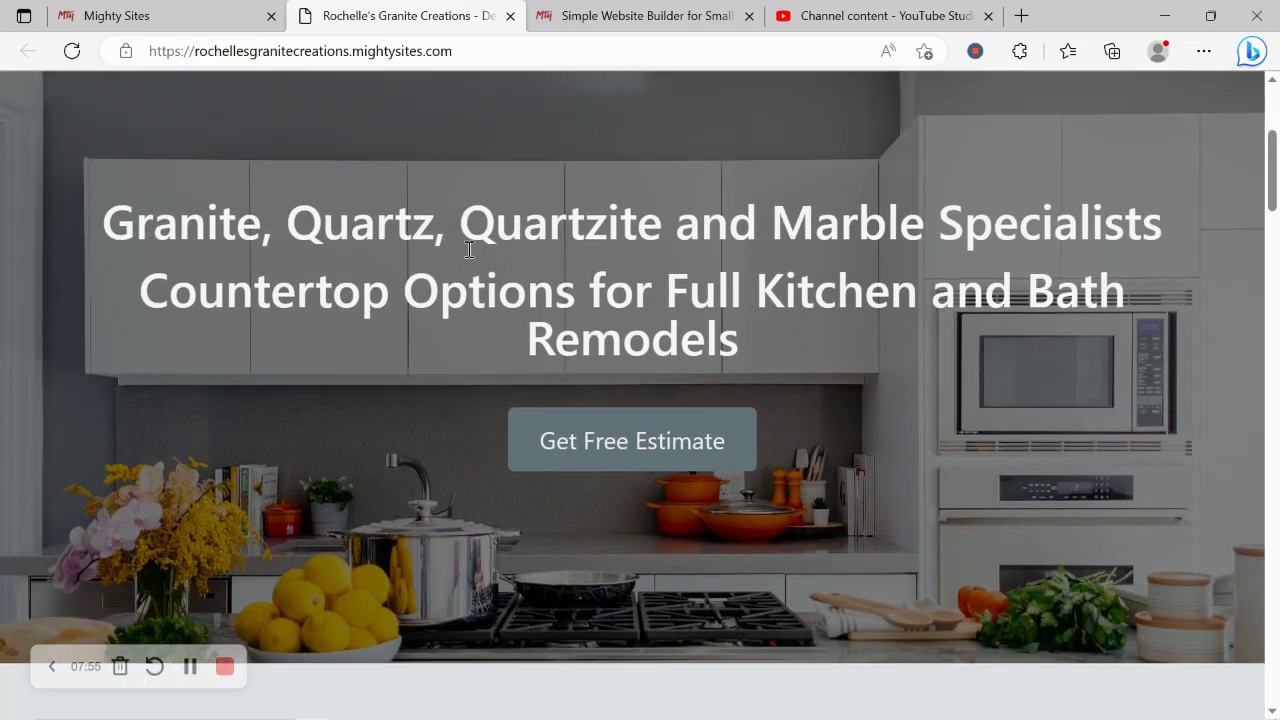
pyautogui.scroll(-1, 468, 256)
pyautogui.scroll(-2, 468, 256)
pyautogui.scroll(-3, 467, 250)
pyautogui.scroll(-1, 467, 250)
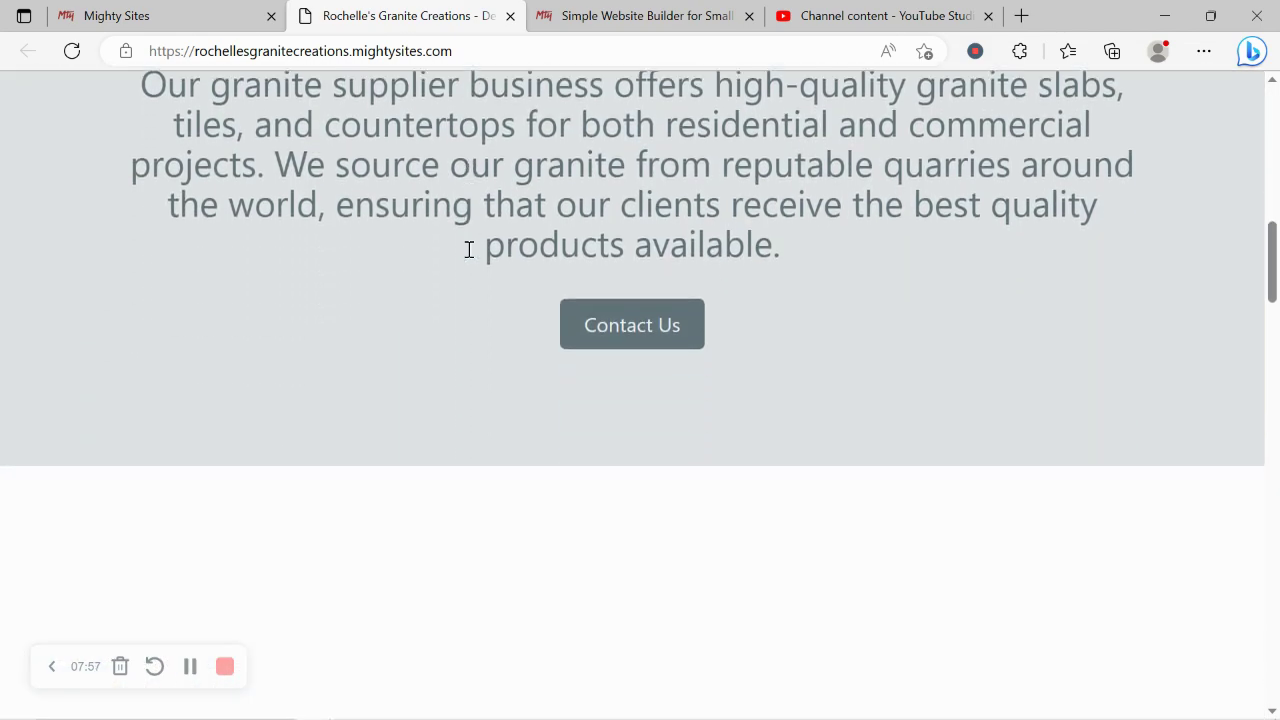
pyautogui.scroll(-2, 467, 256)
pyautogui.scroll(-1, 467, 256)
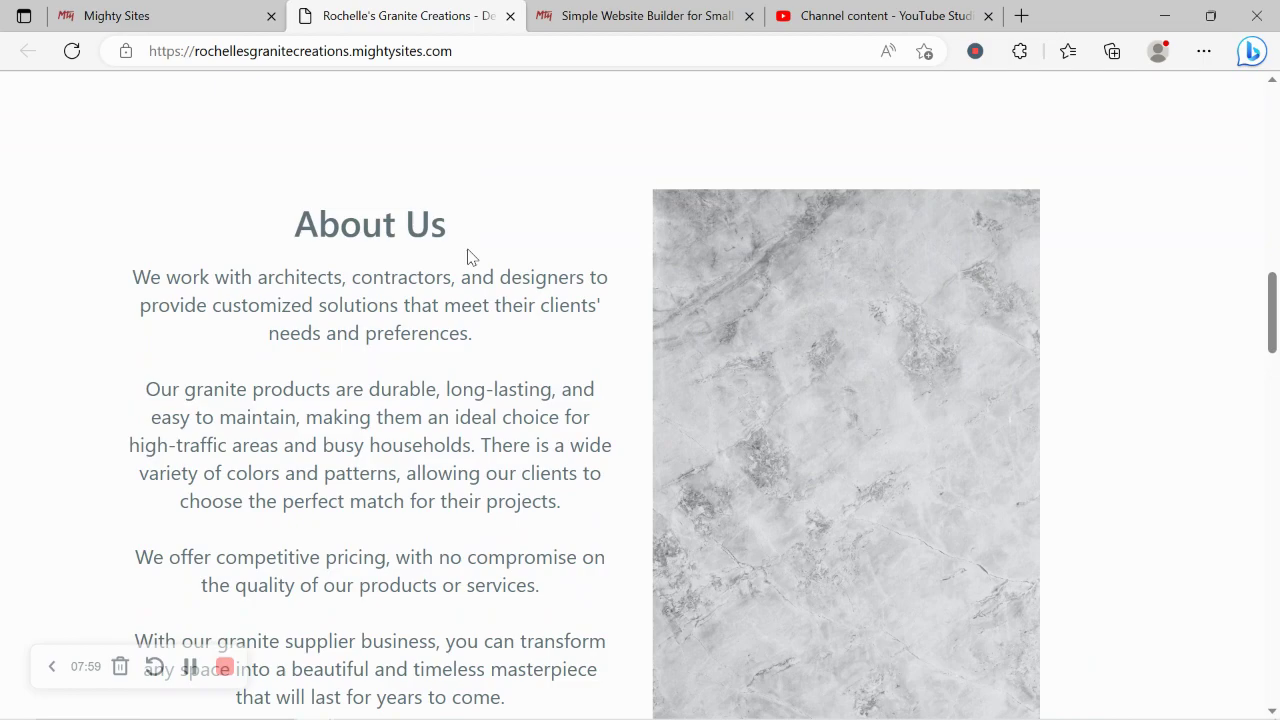